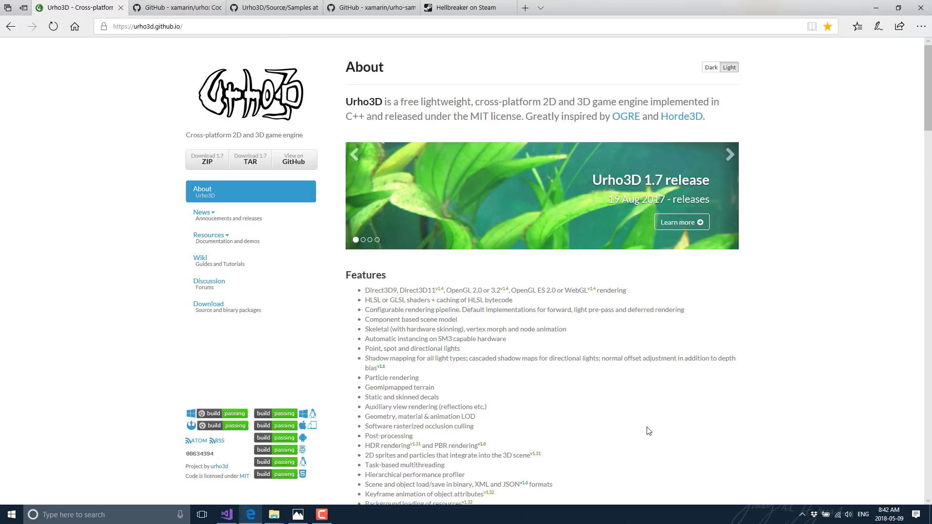
Zoom the Urho3D page in, then scroll through Features, Discussions and Limitations to the contributors list
{"action": "scroll", "coordinate": [607, 410], "scroll_direction": "up", "scroll_amount": 5, "text": "ctrl"}
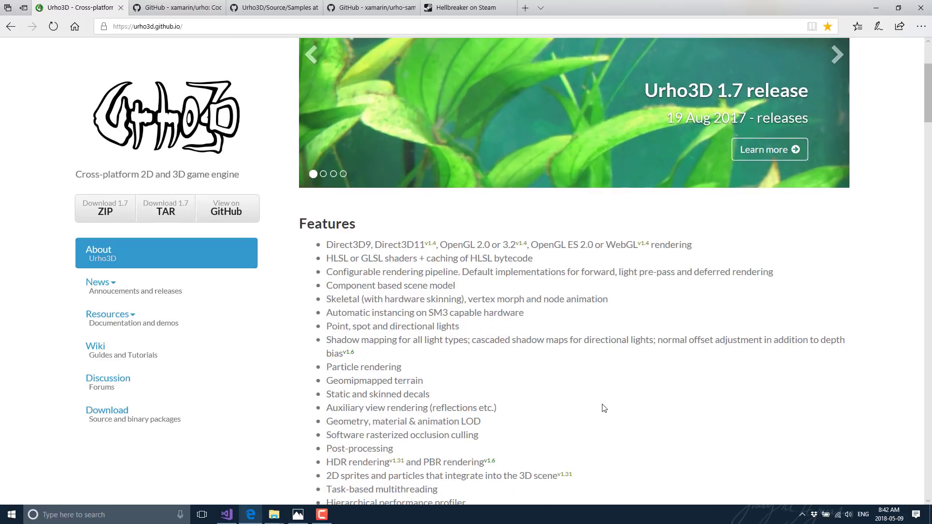
{"action": "scroll", "coordinate": [605, 408], "scroll_direction": "up", "scroll_amount": 3, "text": "ctrl"}
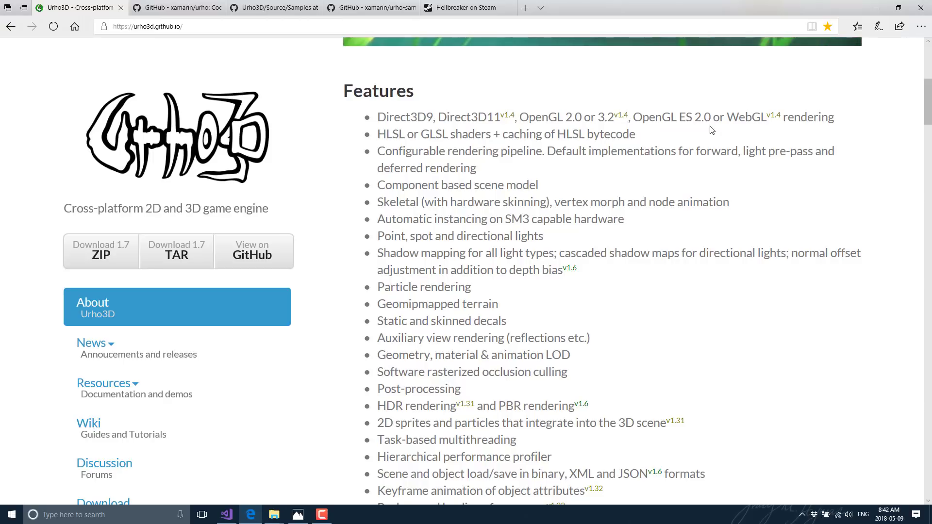
{"action": "scroll", "coordinate": [660, 164], "scroll_direction": "down", "scroll_amount": 3}
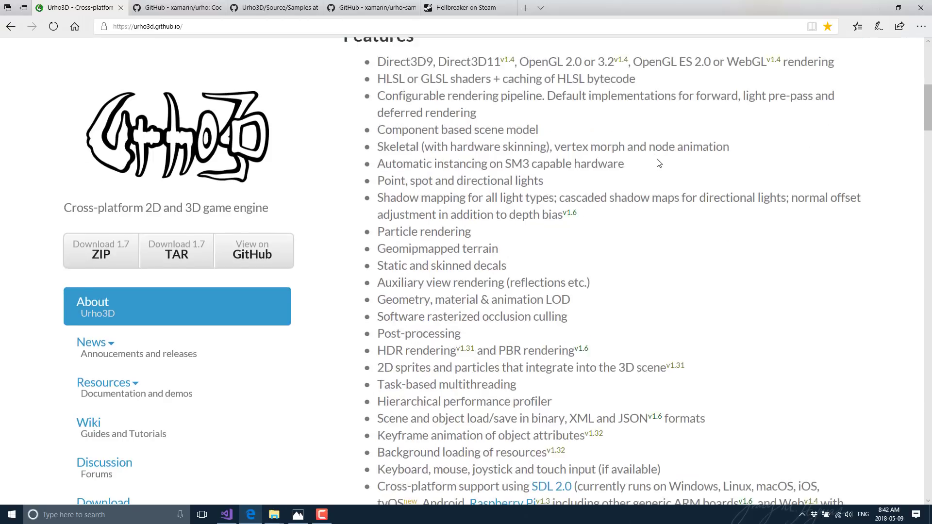
{"action": "scroll", "coordinate": [552, 172], "scroll_direction": "down", "scroll_amount": 3}
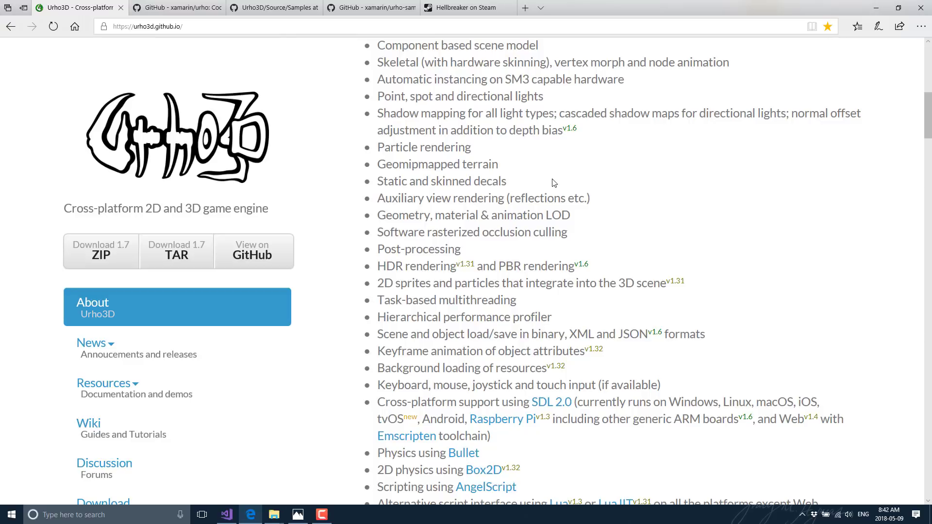
{"action": "scroll", "coordinate": [555, 183], "scroll_direction": "down", "scroll_amount": 4}
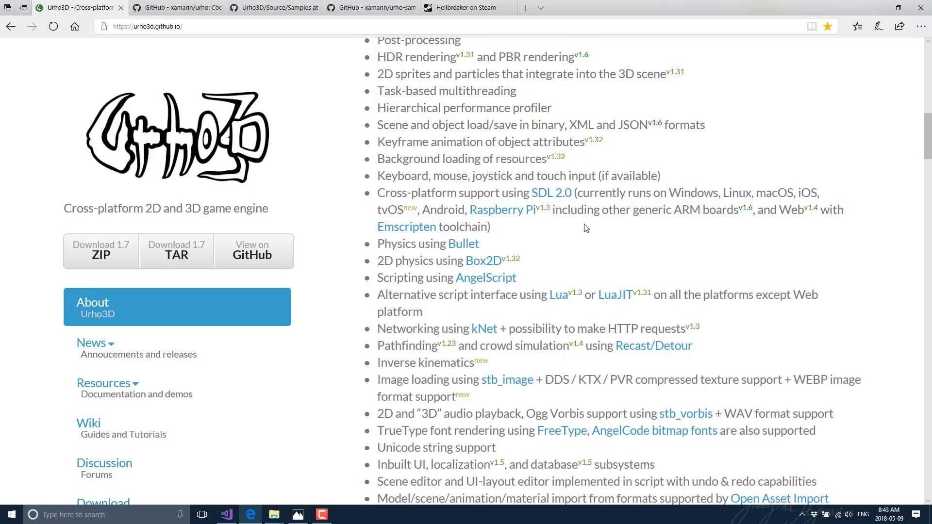
{"action": "scroll", "coordinate": [586, 227], "scroll_direction": "down", "scroll_amount": 4}
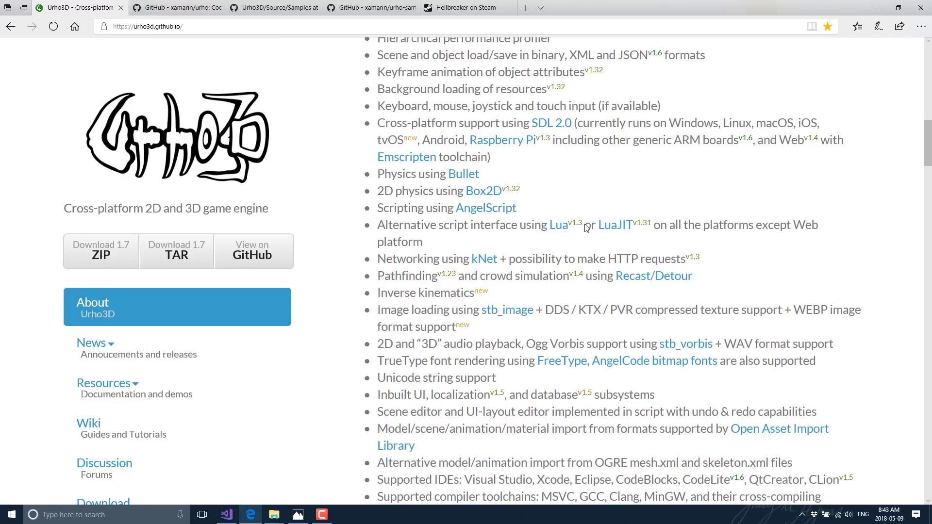
{"action": "scroll", "coordinate": [586, 225], "scroll_direction": "down", "scroll_amount": 2}
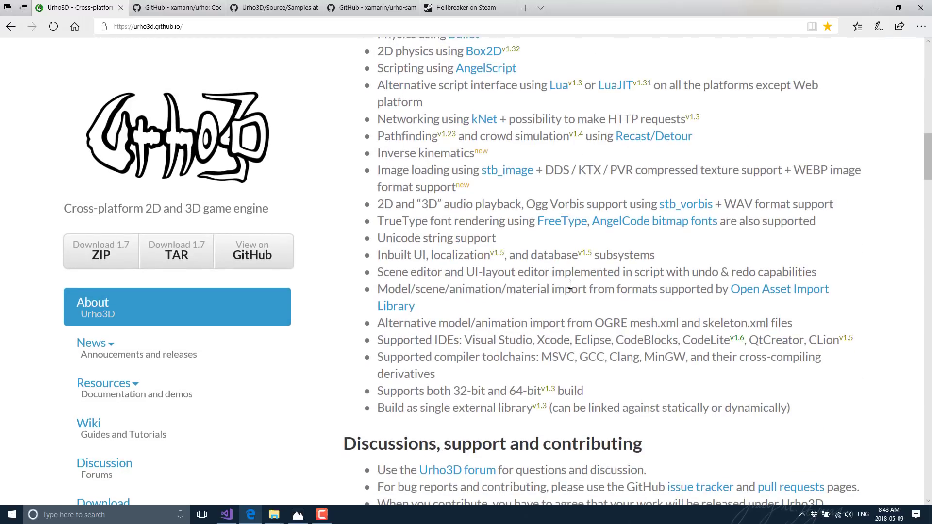
{"action": "scroll", "coordinate": [557, 328], "scroll_direction": "down", "scroll_amount": 2}
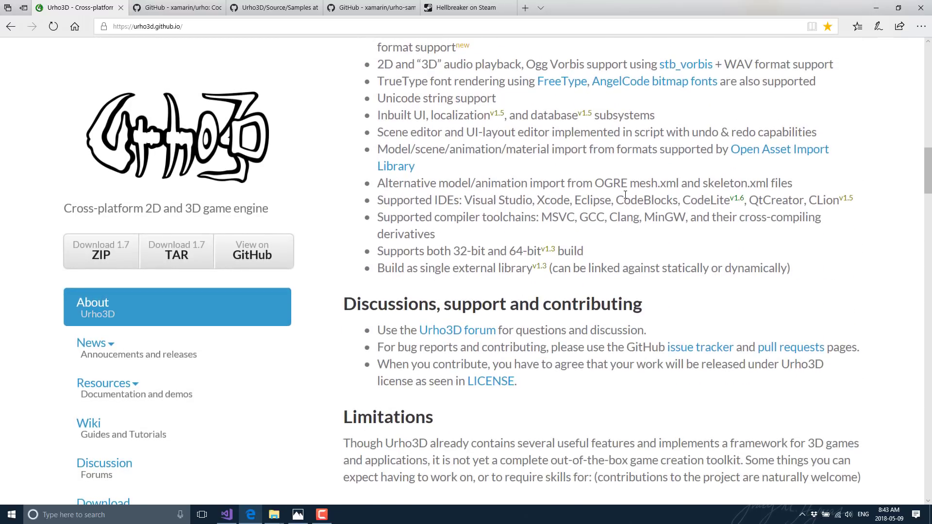
{"action": "scroll", "coordinate": [678, 242], "scroll_direction": "down", "scroll_amount": 2}
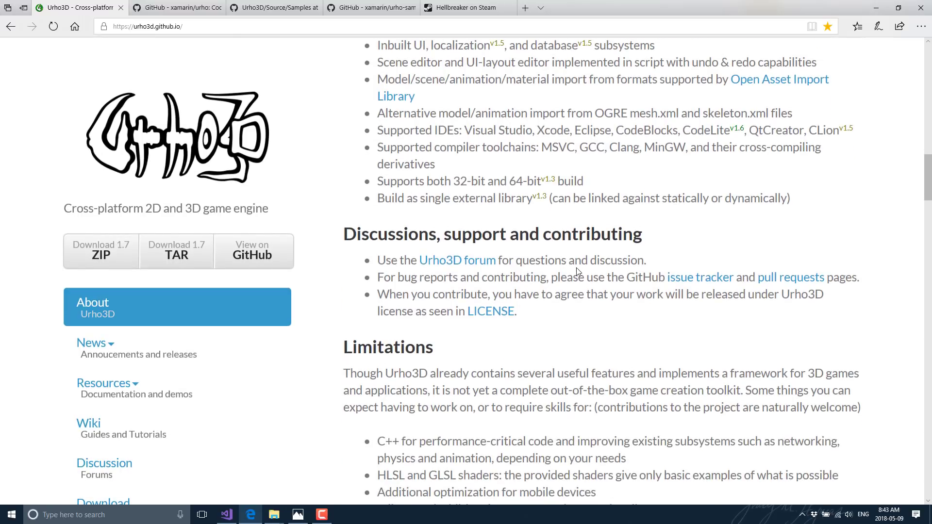
{"action": "scroll", "coordinate": [577, 272], "scroll_direction": "down", "scroll_amount": 7}
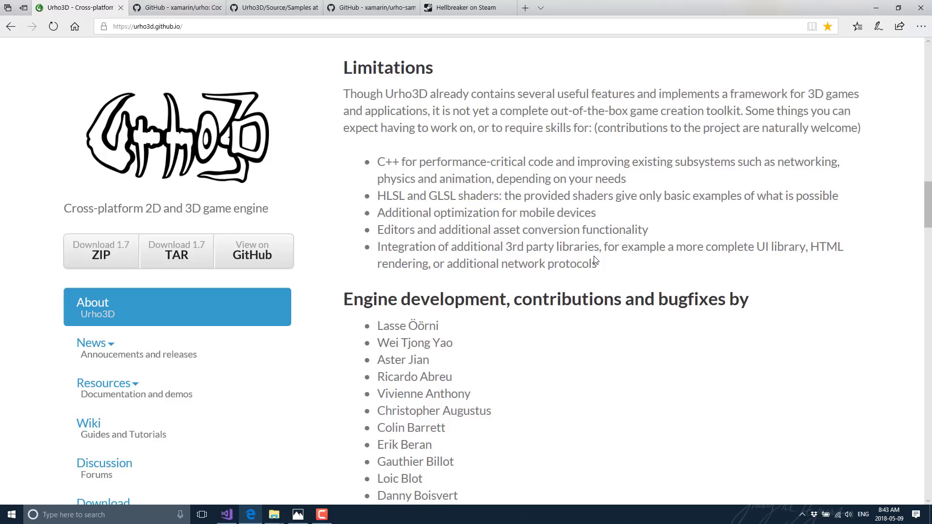
{"action": "left_click", "coordinate": [194, 8]}
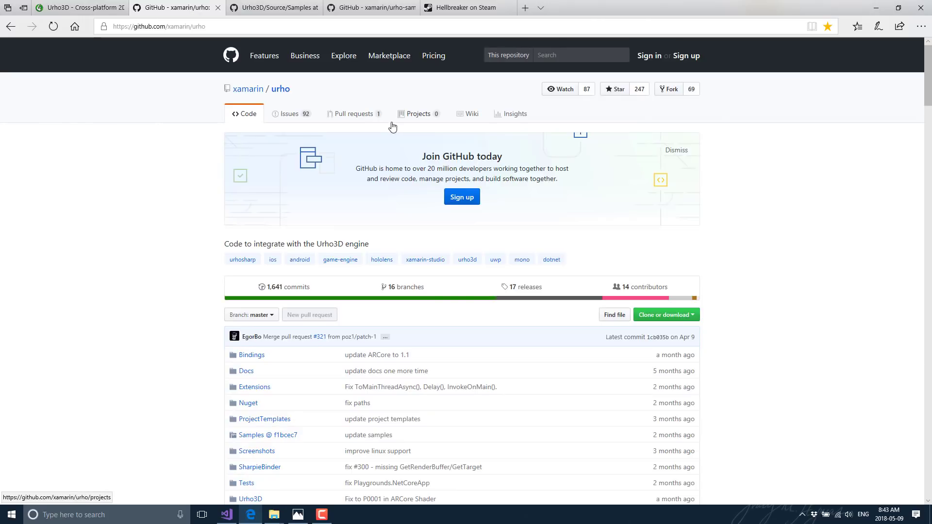
{"action": "scroll", "coordinate": [370, 235], "scroll_direction": "down", "scroll_amount": 15}
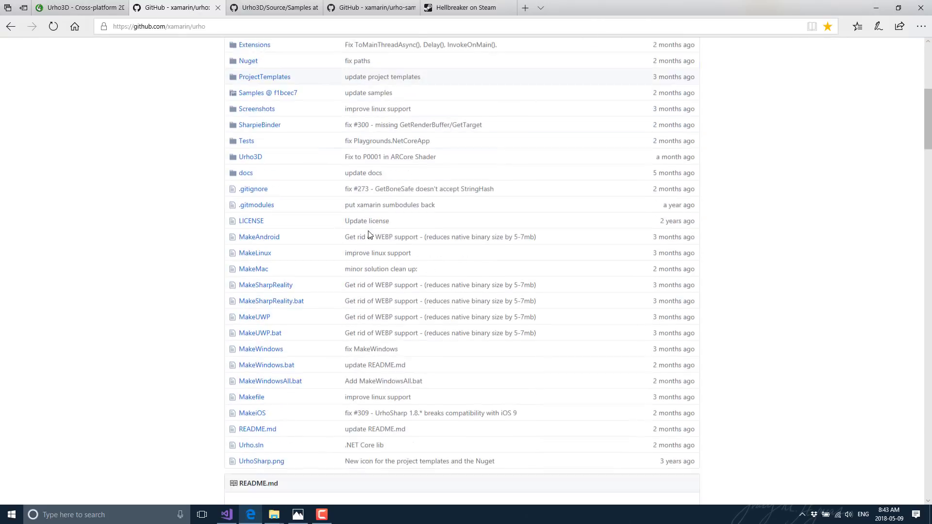
{"action": "scroll", "coordinate": [370, 235], "scroll_direction": "down", "scroll_amount": 3}
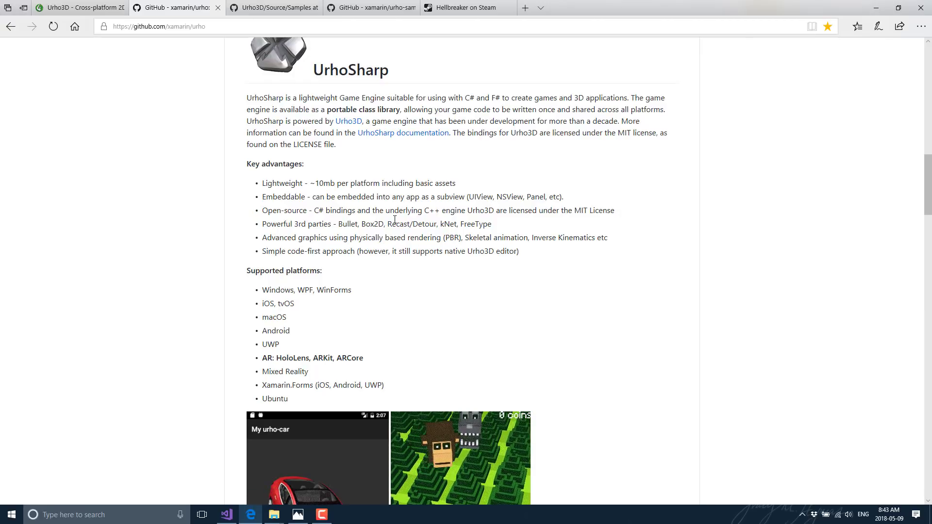
{"action": "scroll", "coordinate": [483, 246], "scroll_direction": "down", "scroll_amount": 10}
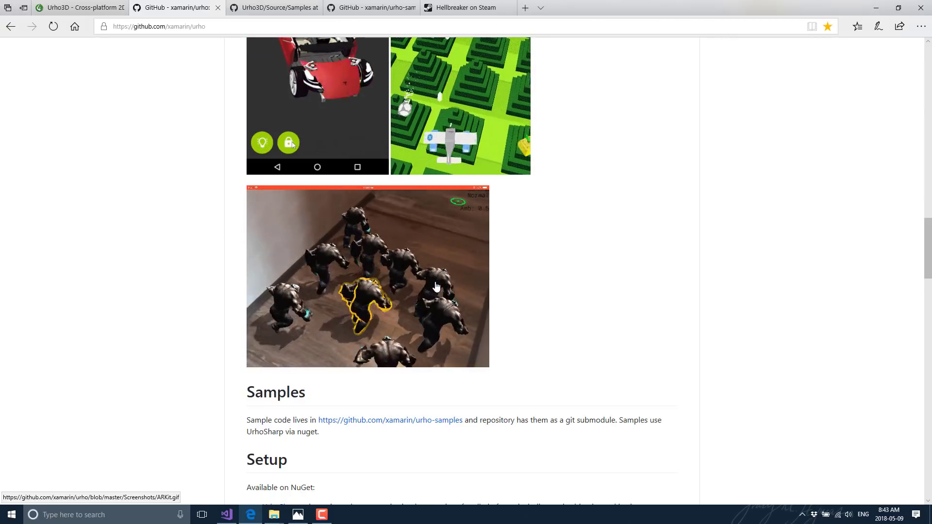
{"action": "left_click", "coordinate": [33, 9]}
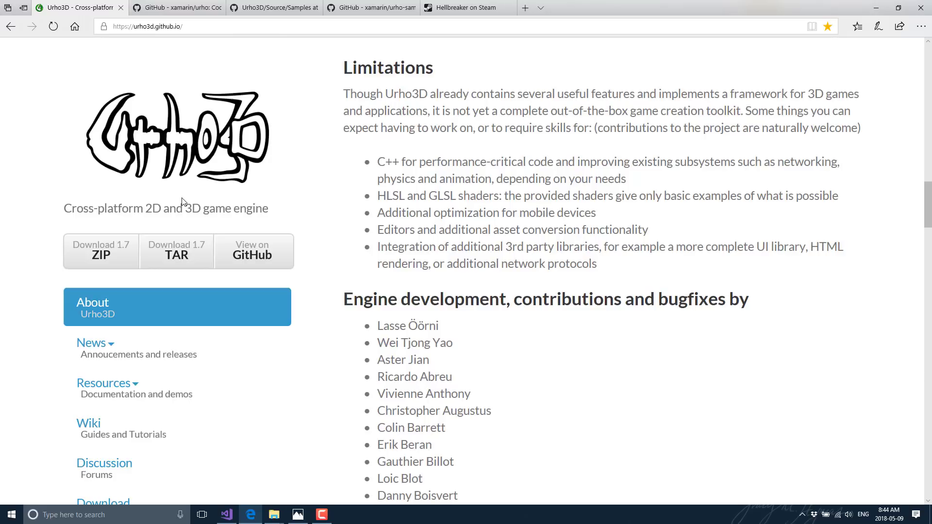
Open Urho2DIsometricDemo.cpp from the 49_Urho2DIsometricDemo folder in Urho3D/Source/Samples
{"action": "left_click", "coordinate": [274, 8]}
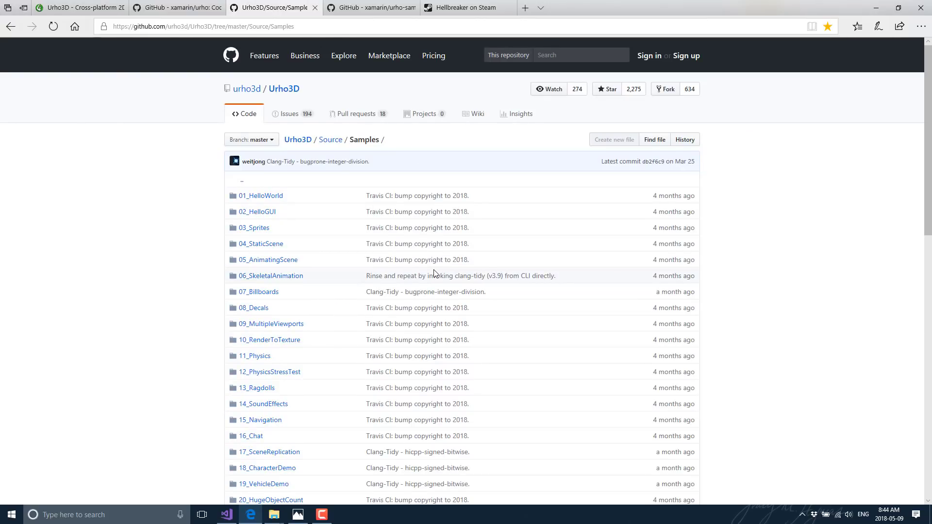
{"action": "scroll", "coordinate": [435, 273], "scroll_direction": "down", "scroll_amount": 5}
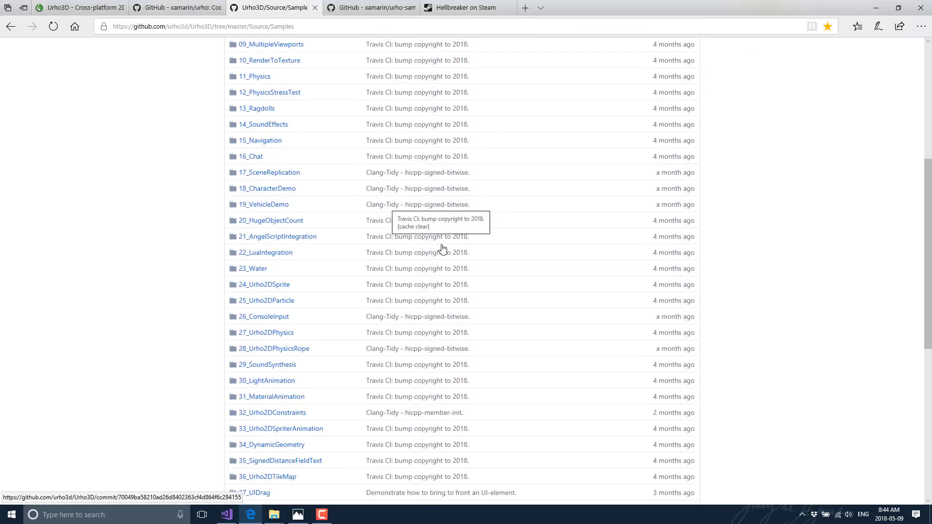
{"action": "scroll", "coordinate": [441, 247], "scroll_direction": "down", "scroll_amount": 7}
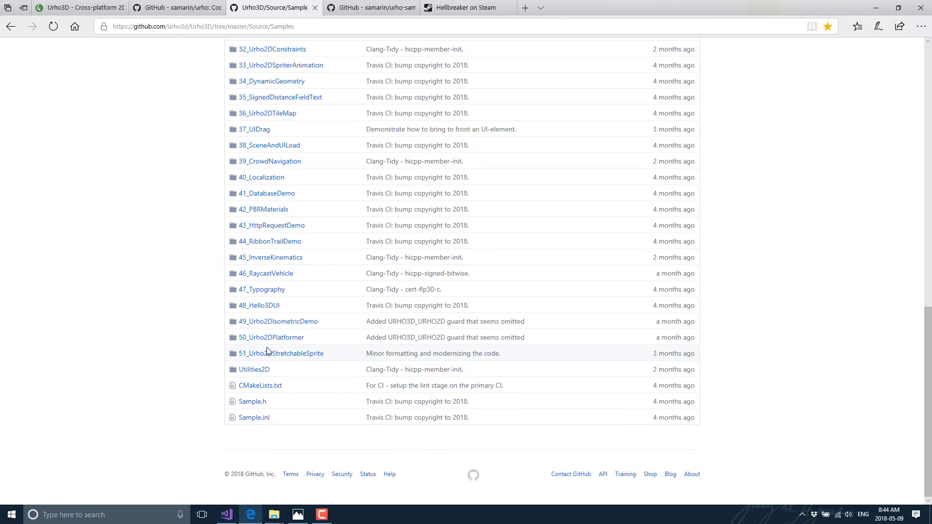
{"action": "left_click", "coordinate": [274, 322]}
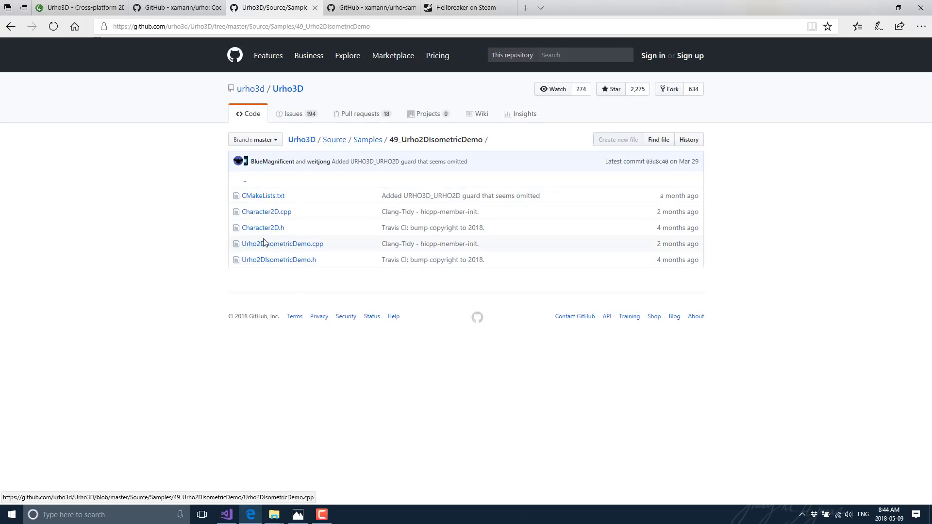
{"action": "left_click", "coordinate": [279, 245]}
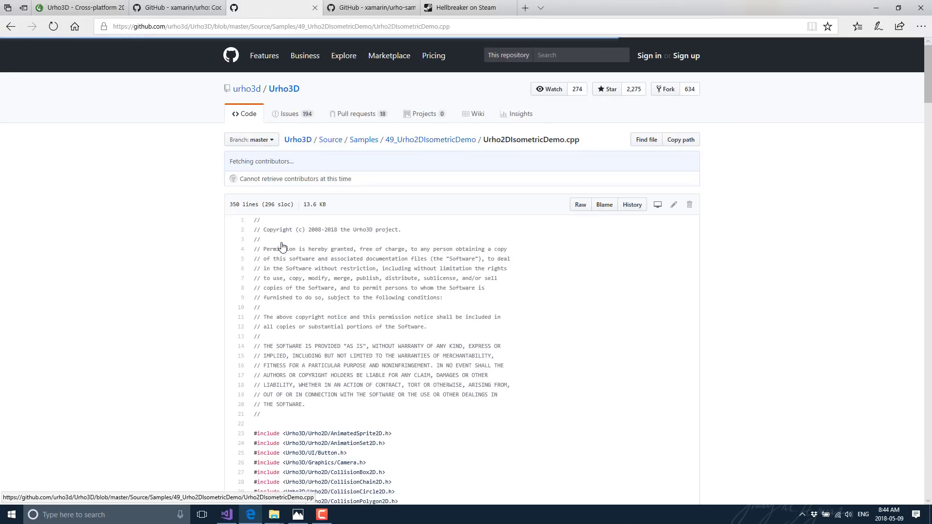
Scroll through the sample's setup code down to the CreateScene tile map and character setup
{"action": "scroll", "coordinate": [529, 341], "scroll_direction": "down", "scroll_amount": 1}
{"action": "scroll", "coordinate": [528, 341], "scroll_direction": "up", "scroll_amount": 2, "text": "ctrl"}
{"action": "scroll", "coordinate": [528, 342], "scroll_direction": "down", "scroll_amount": 10}
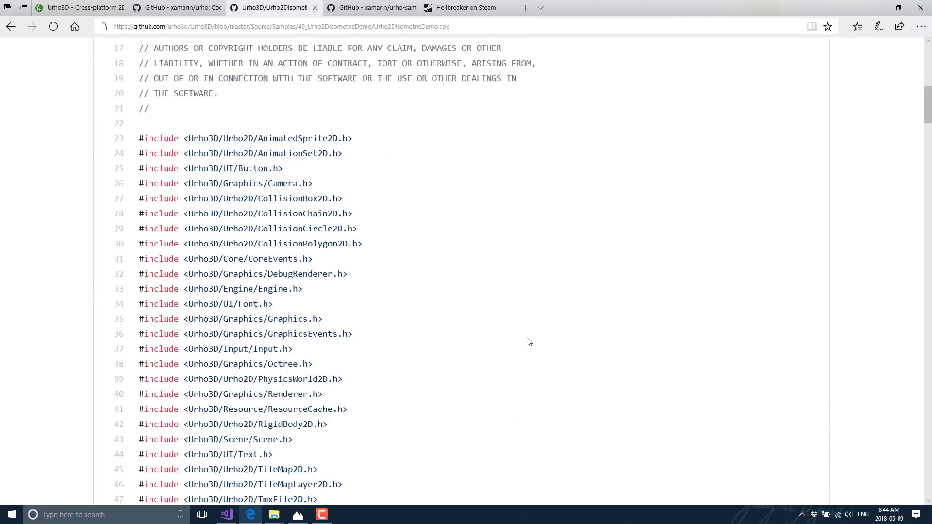
{"action": "scroll", "coordinate": [532, 336], "scroll_direction": "down", "scroll_amount": 13}
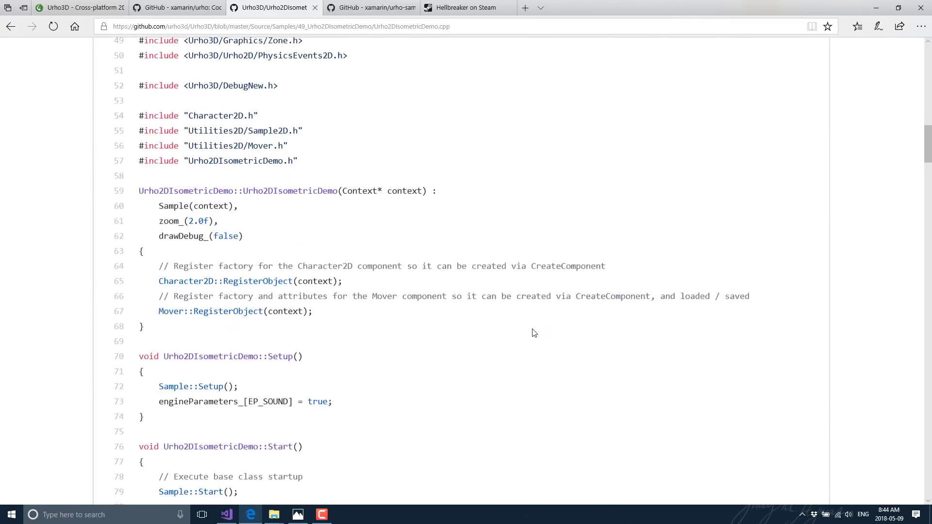
{"action": "scroll", "coordinate": [536, 332], "scroll_direction": "down", "scroll_amount": 2}
{"action": "scroll", "coordinate": [261, 291], "scroll_direction": "down", "scroll_amount": 2}
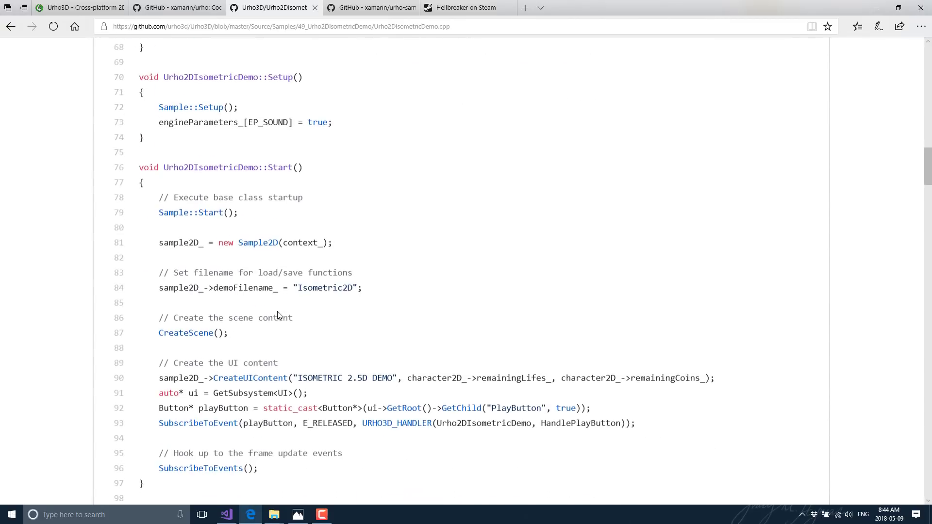
{"action": "scroll", "coordinate": [307, 272], "scroll_direction": "down", "scroll_amount": 7}
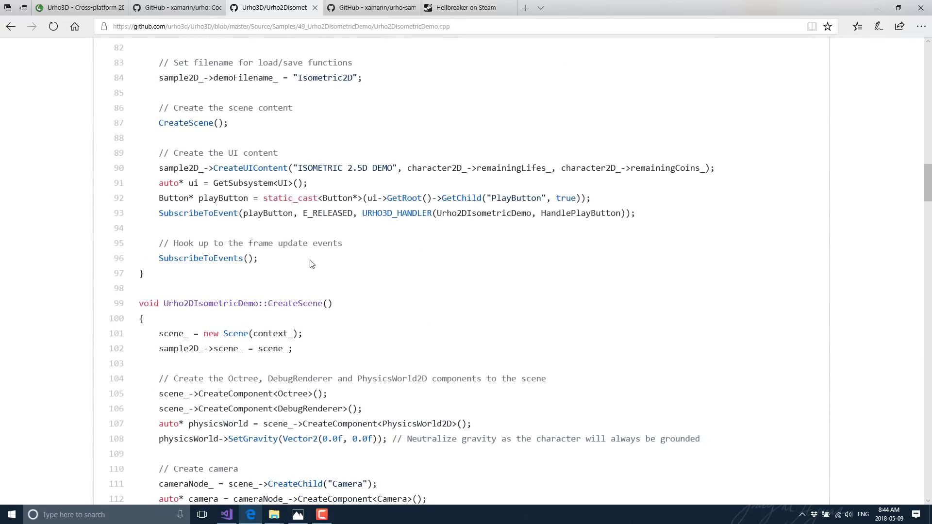
{"action": "scroll", "coordinate": [316, 258], "scroll_direction": "down", "scroll_amount": 8}
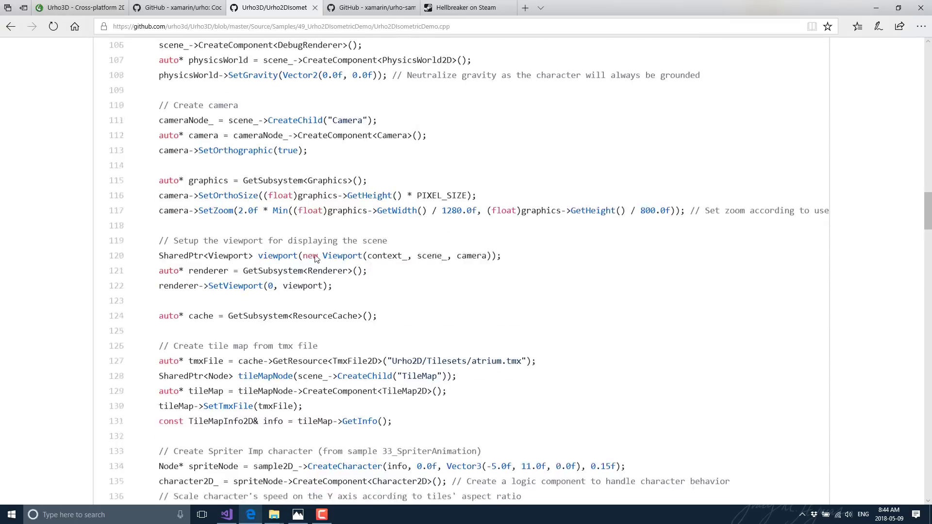
{"action": "scroll", "coordinate": [272, 158], "scroll_direction": "down", "scroll_amount": 2}
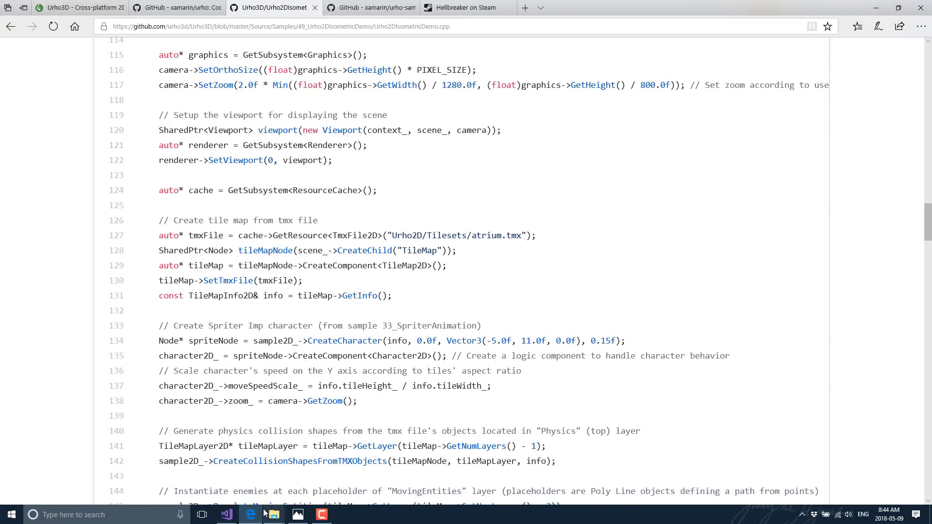
Navigate the Urho3D snapshot folder through share and Data into the Scripts folder
{"action": "mouse_move", "coordinate": [282, 517]}
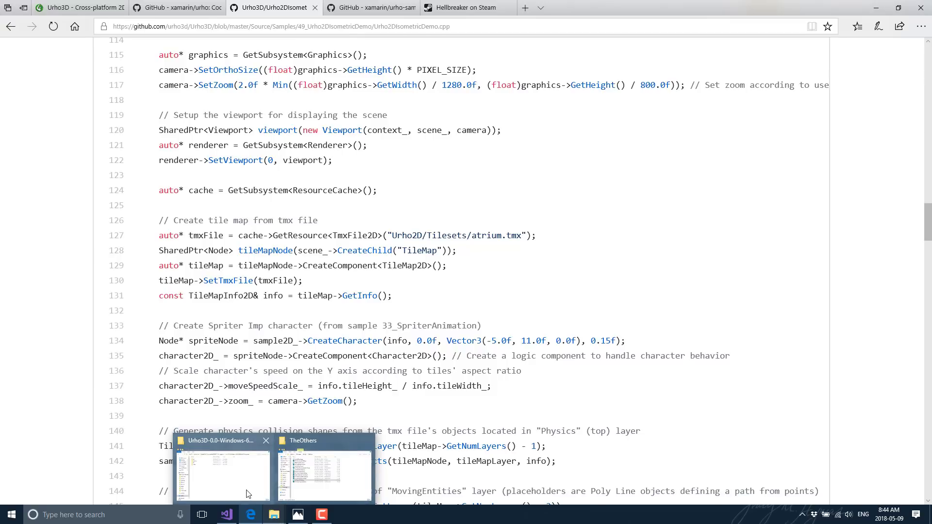
{"action": "left_click", "coordinate": [227, 469]}
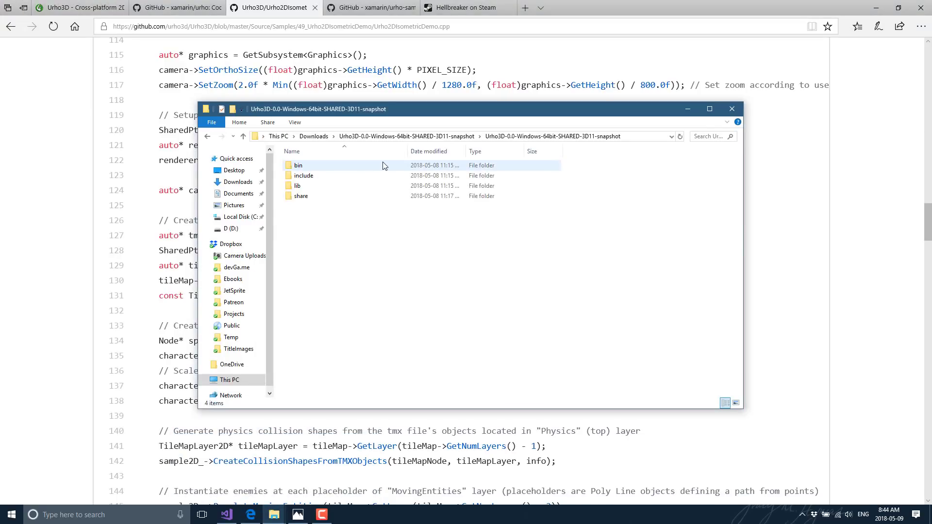
{"action": "double_click", "coordinate": [308, 196]}
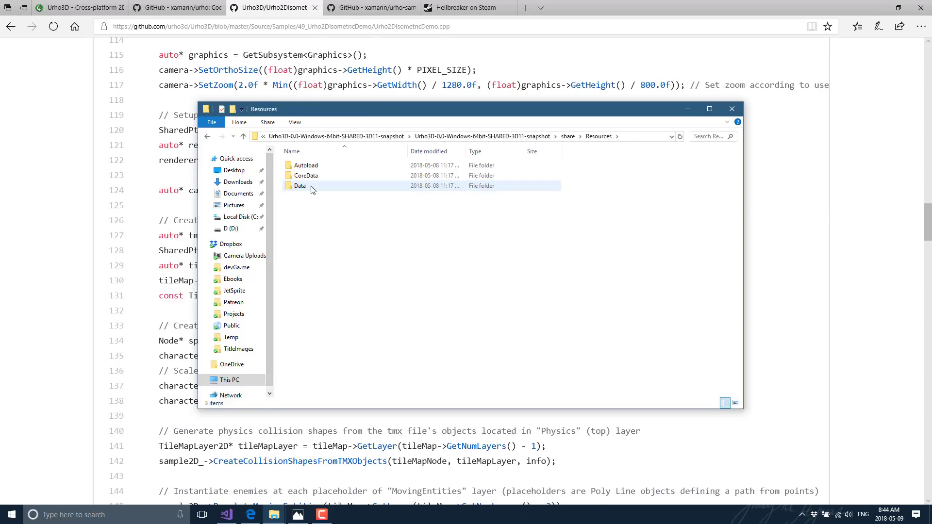
{"action": "double_click", "coordinate": [310, 187]}
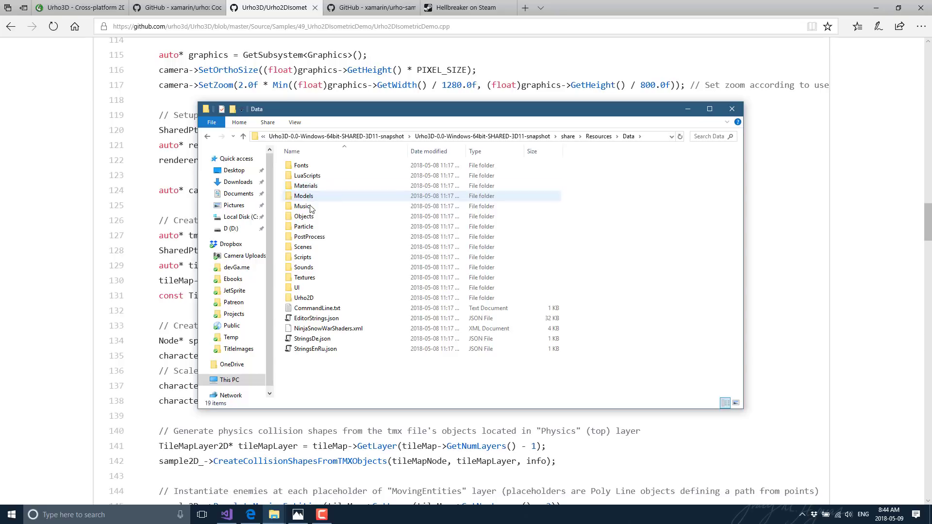
{"action": "double_click", "coordinate": [303, 257]}
Choose Open with for the 49_Urho2DIsometricDemo.as script
{"action": "scroll", "coordinate": [362, 250], "scroll_direction": "down", "scroll_amount": 1}
{"action": "scroll", "coordinate": [361, 250], "scroll_direction": "down", "scroll_amount": 9}
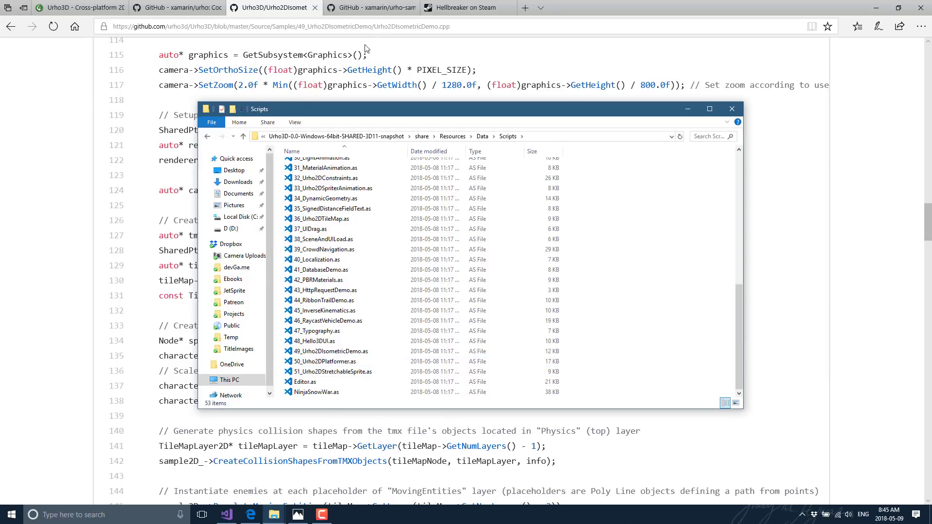
{"action": "right_click", "coordinate": [327, 351]}
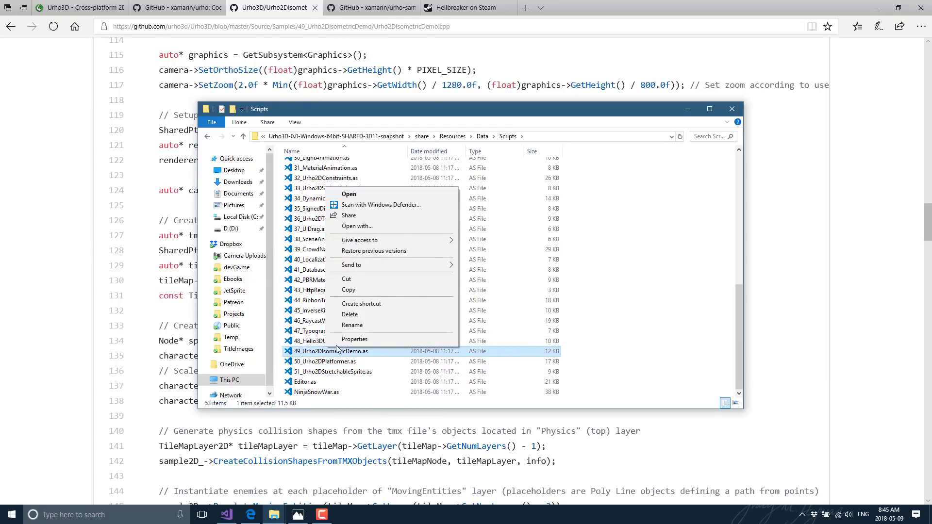
{"action": "left_click", "coordinate": [380, 226]}
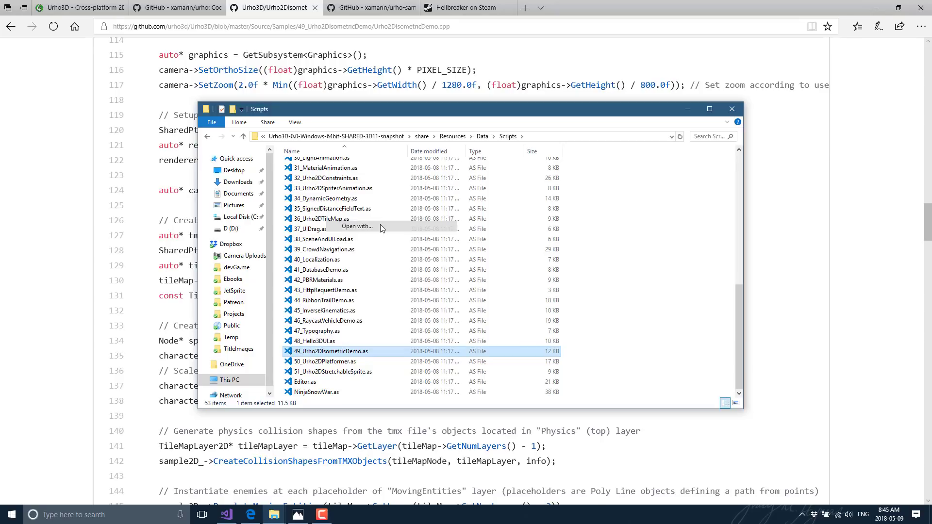
Open the script in Visual Studio Code with the window maximized
{"action": "double_click", "coordinate": [435, 188]}
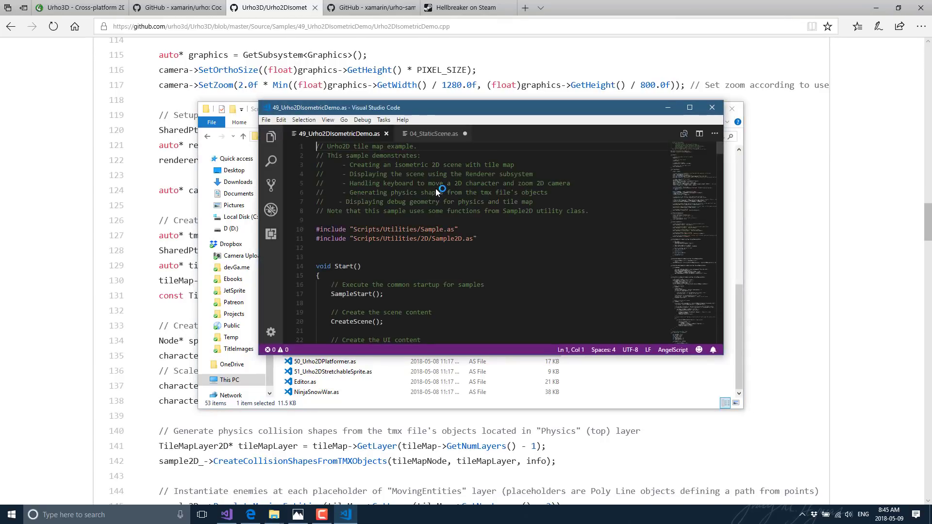
{"action": "double_click", "coordinate": [489, 107]}
{"action": "scroll", "coordinate": [420, 249], "scroll_direction": "up", "scroll_amount": 8, "text": "ctrl"}
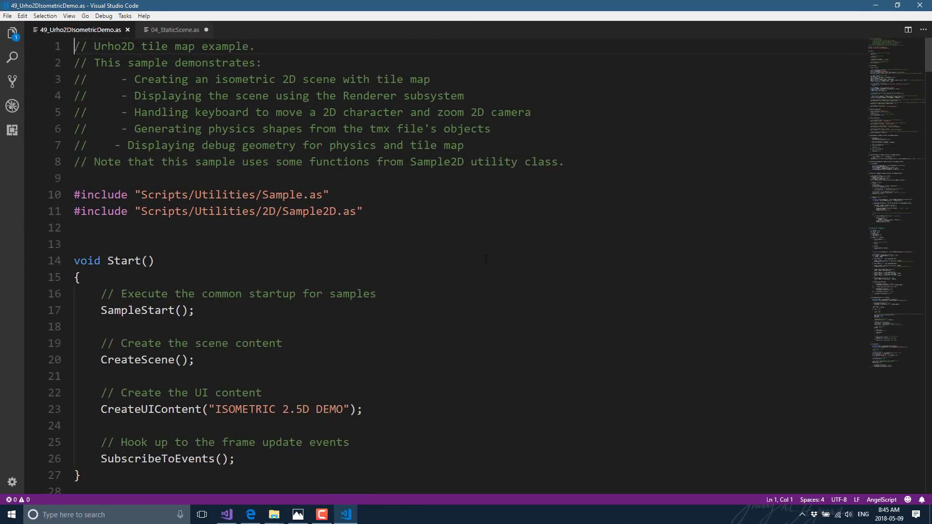
Scroll down through the 49_Urho2DIsometricDemo.as script code
{"action": "scroll", "coordinate": [486, 259], "scroll_direction": "down", "scroll_amount": 2}
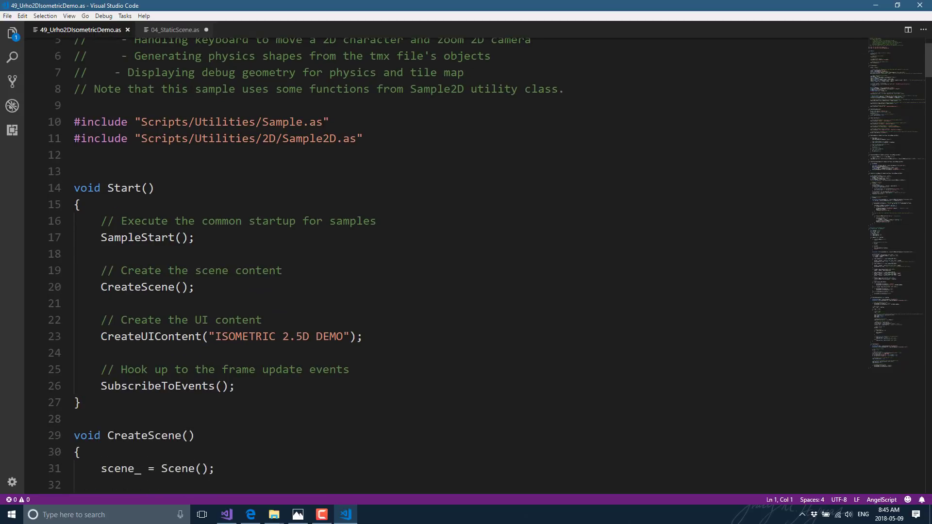
{"action": "scroll", "coordinate": [364, 226], "scroll_direction": "down", "scroll_amount": 6}
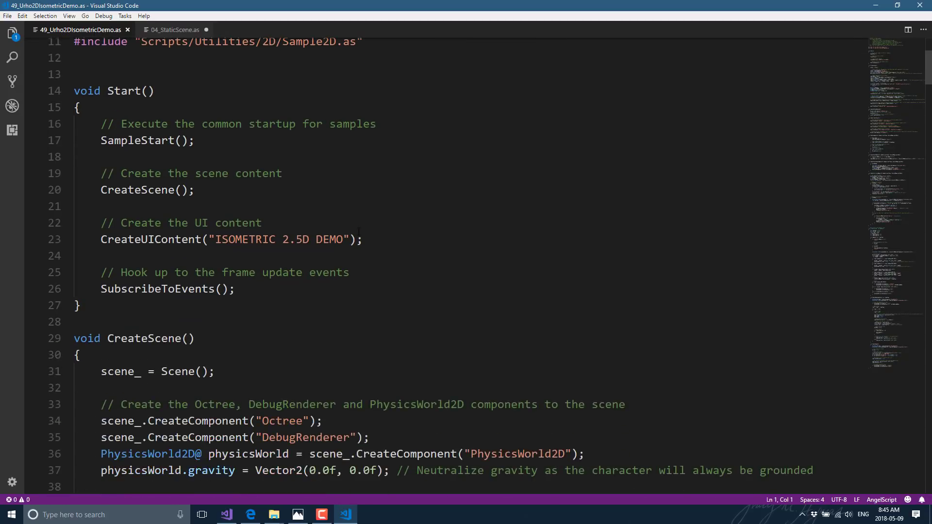
{"action": "scroll", "coordinate": [364, 226], "scroll_direction": "down", "scroll_amount": 1}
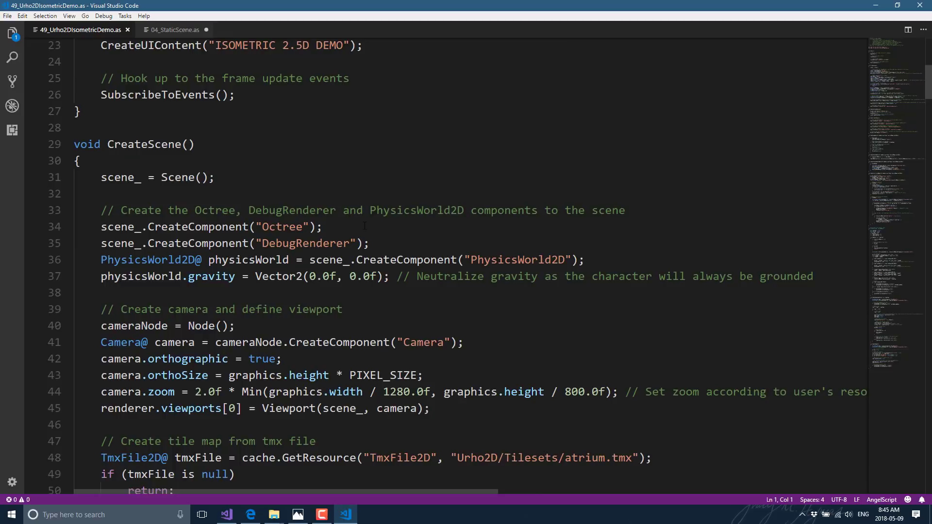
{"action": "scroll", "coordinate": [364, 226], "scroll_direction": "down", "scroll_amount": 10}
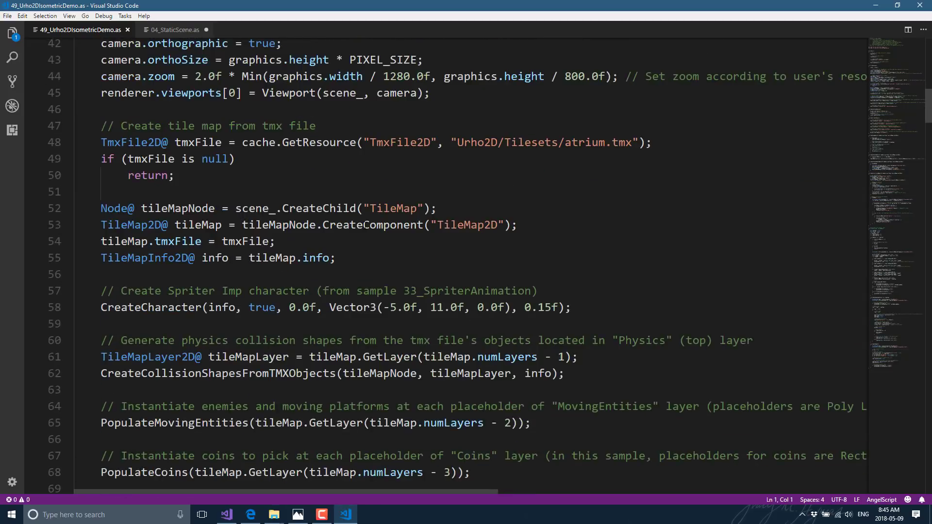
{"action": "scroll", "coordinate": [364, 226], "scroll_direction": "down", "scroll_amount": 12}
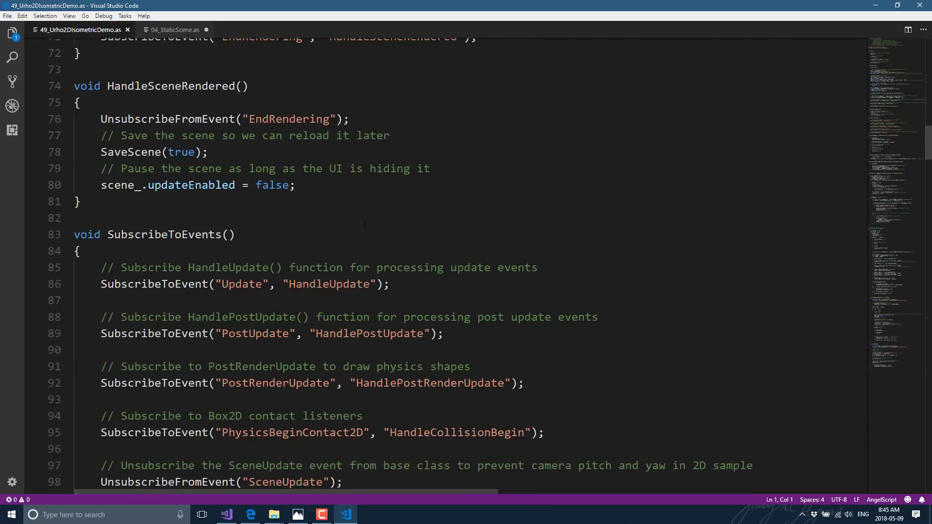
{"action": "scroll", "coordinate": [365, 227], "scroll_direction": "down", "scroll_amount": 3}
{"action": "scroll", "coordinate": [344, 329], "scroll_direction": "down", "scroll_amount": 16}
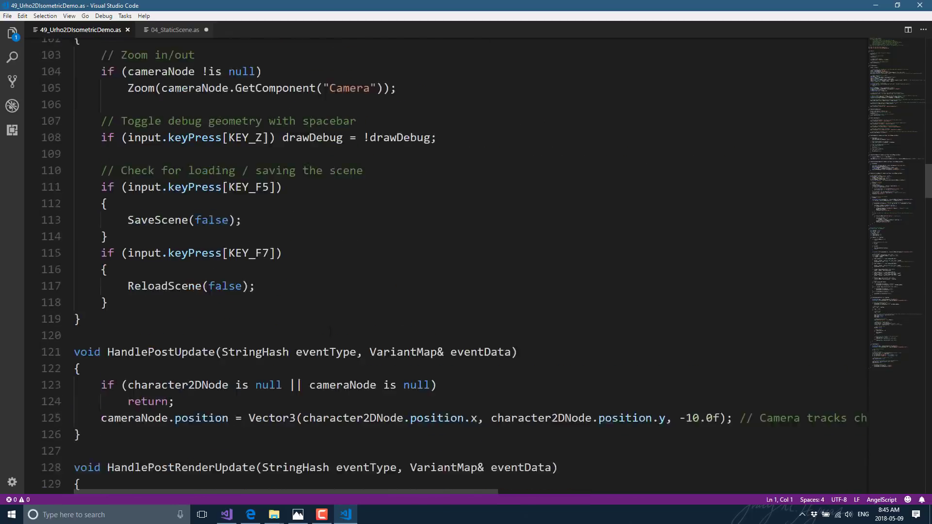
{"action": "scroll", "coordinate": [344, 329], "scroll_direction": "down", "scroll_amount": 12}
{"action": "scroll", "coordinate": [371, 294], "scroll_direction": "down", "scroll_amount": 12}
{"action": "scroll", "coordinate": [372, 295], "scroll_direction": "down", "scroll_amount": 3}
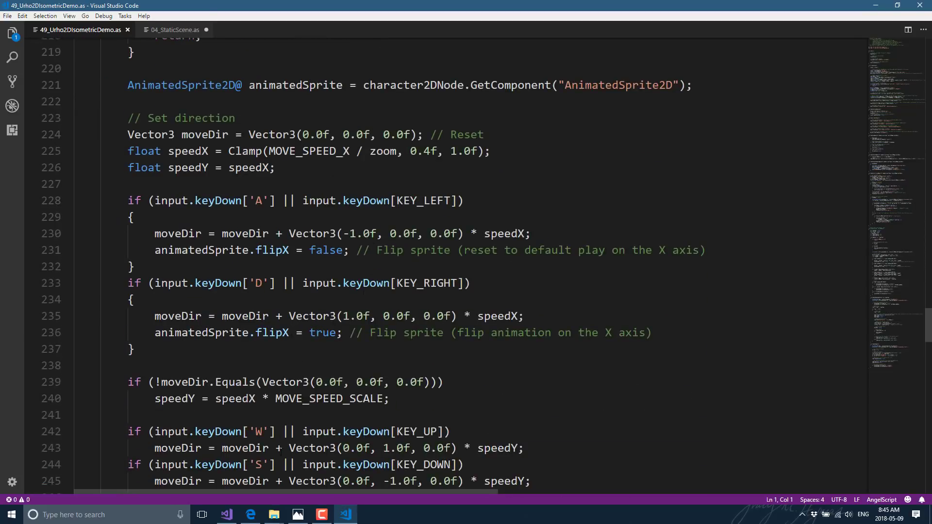
Return to the Urho2DIsometricDemo.cpp page on GitHub in Edge
{"action": "left_click", "coordinate": [250, 514]}
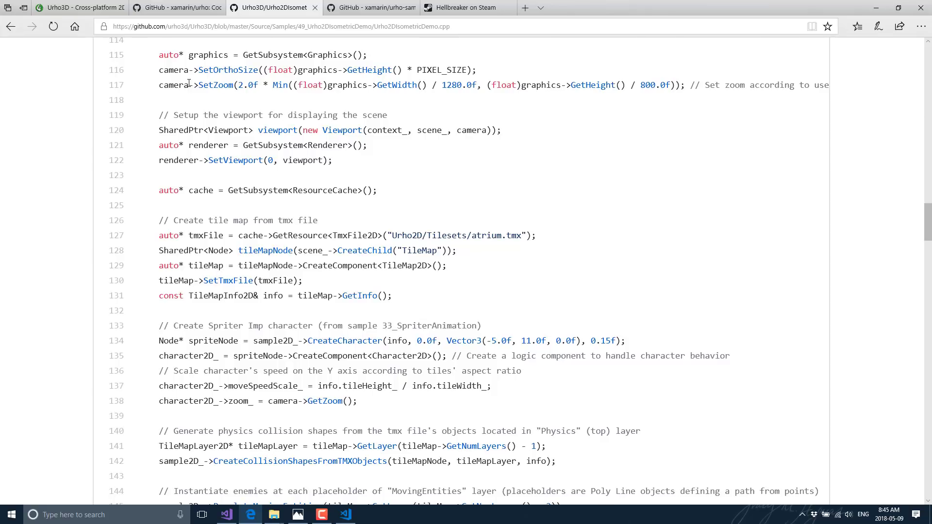
Switch to the xamarin/urho-samples repository and scroll its README down to SamplyGame
{"action": "left_click", "coordinate": [383, 5]}
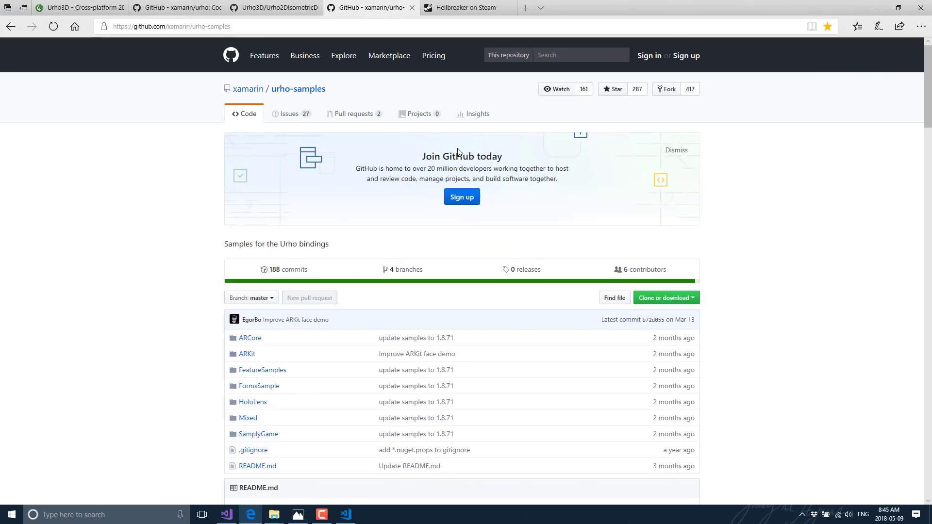
{"action": "scroll", "coordinate": [485, 204], "scroll_direction": "down", "scroll_amount": 5}
{"action": "scroll", "coordinate": [495, 204], "scroll_direction": "down", "scroll_amount": 4}
{"action": "scroll", "coordinate": [480, 305], "scroll_direction": "down", "scroll_amount": 6}
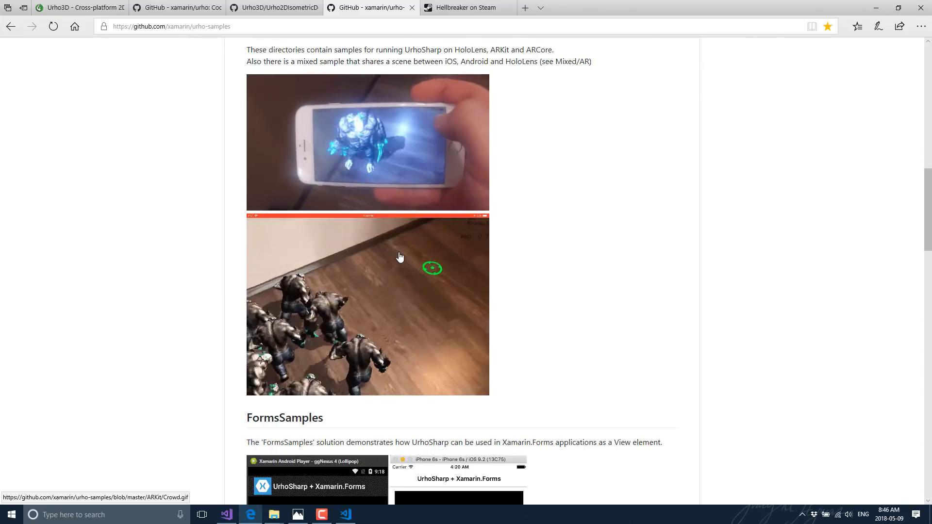
{"action": "scroll", "coordinate": [400, 257], "scroll_direction": "down", "scroll_amount": 1}
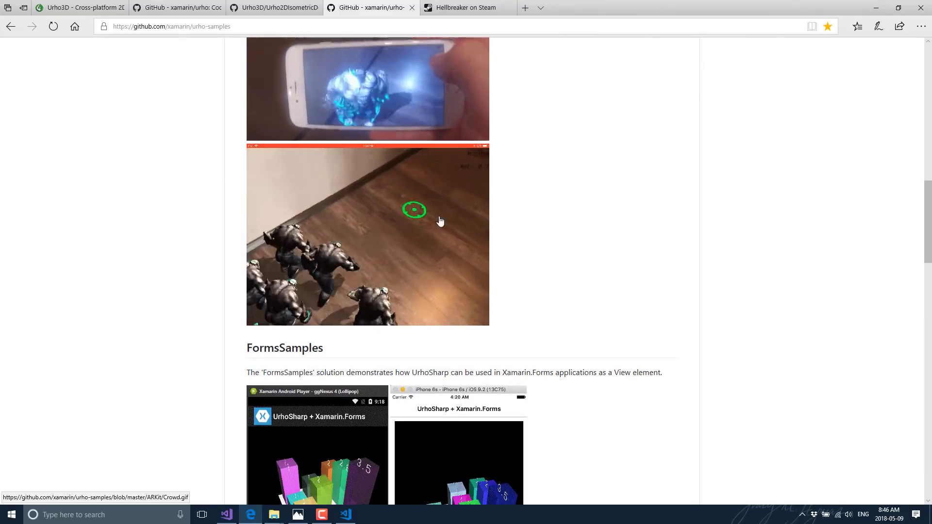
{"action": "scroll", "coordinate": [432, 233], "scroll_direction": "down", "scroll_amount": 5}
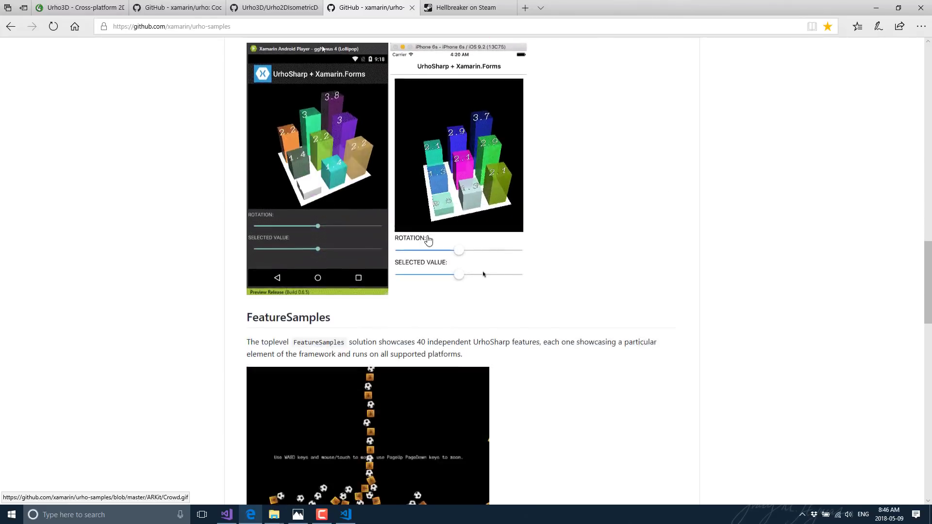
{"action": "scroll", "coordinate": [429, 239], "scroll_direction": "down", "scroll_amount": 10}
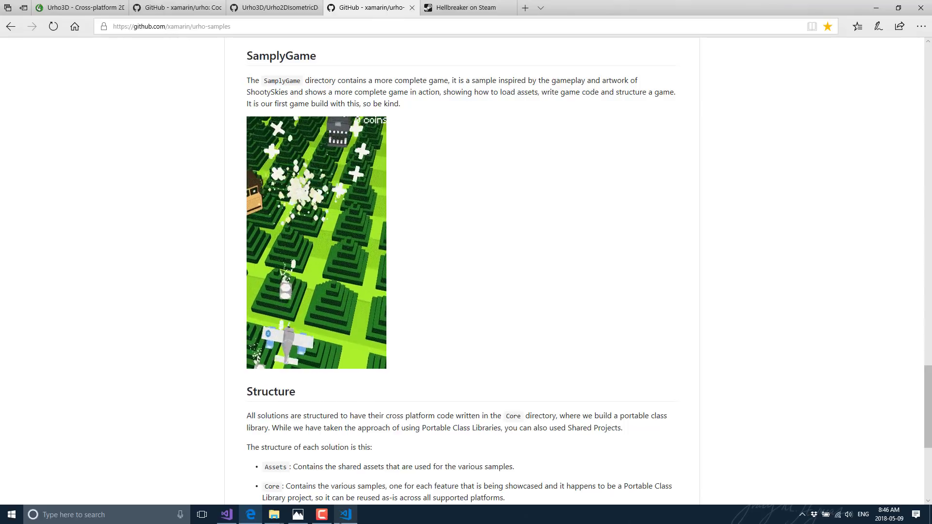
{"action": "key", "text": "alt+Tab"}
Look over Aircraft.cs in the SamplyGame solution, then start a build and run
{"action": "left_click", "coordinate": [228, 517]}
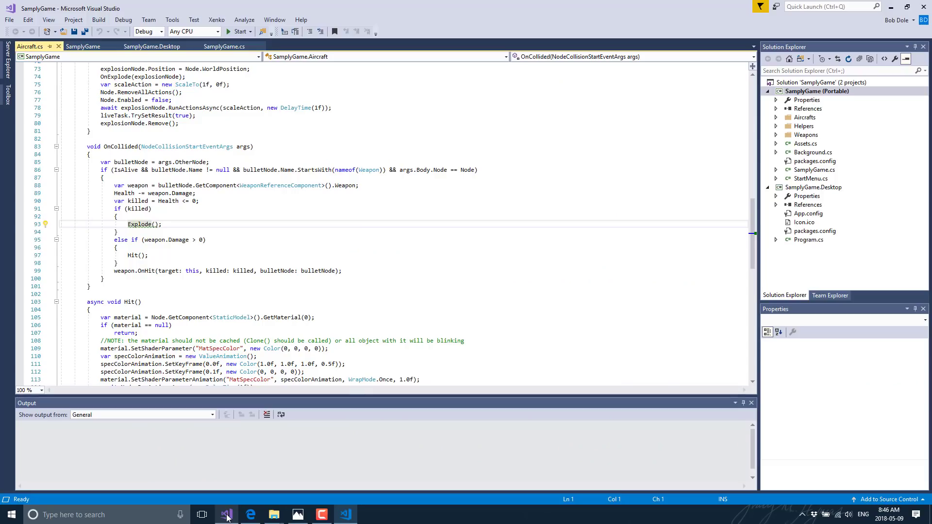
{"action": "left_click", "coordinate": [353, 220]}
{"action": "scroll", "coordinate": [353, 220], "scroll_direction": "up", "scroll_amount": 18}
{"action": "scroll", "coordinate": [353, 220], "scroll_direction": "up", "scroll_amount": 10, "text": "ctrl"}
{"action": "scroll", "coordinate": [353, 220], "scroll_direction": "up", "scroll_amount": 6}
{"action": "scroll", "coordinate": [354, 218], "scroll_direction": "down", "scroll_amount": 4}
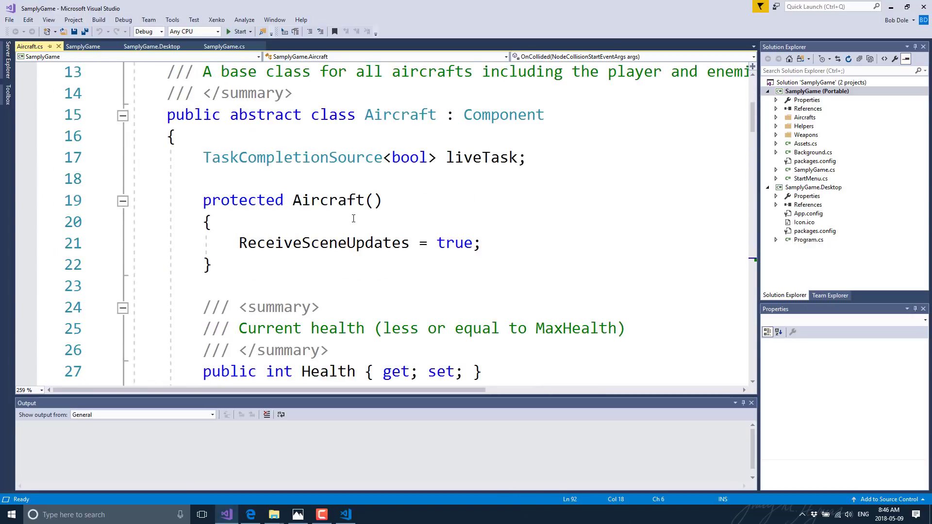
{"action": "scroll", "coordinate": [353, 218], "scroll_direction": "down", "scroll_amount": 5}
{"action": "scroll", "coordinate": [354, 218], "scroll_direction": "down", "scroll_amount": 6}
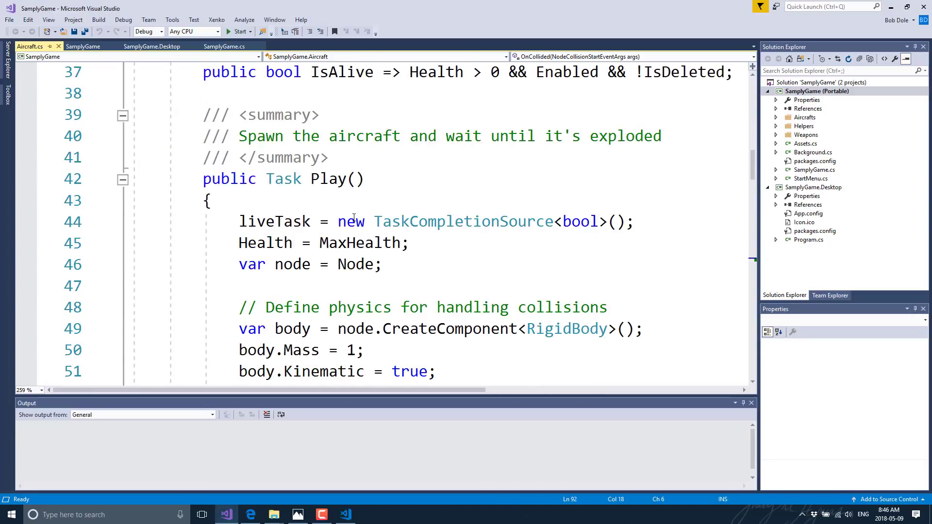
{"action": "scroll", "coordinate": [353, 219], "scroll_direction": "down", "scroll_amount": 1}
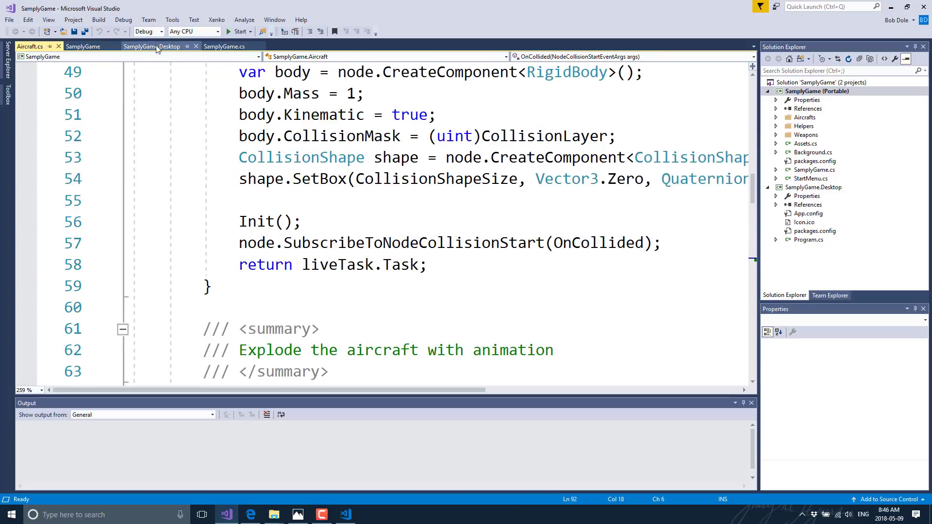
{"action": "left_click", "coordinate": [237, 31]}
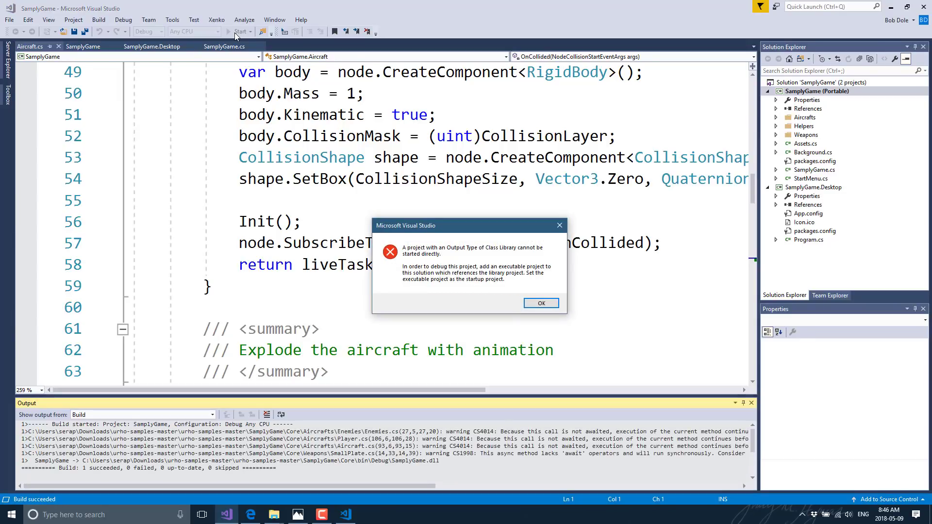
Dismiss the class library error and set SamplyGame.Desktop as the startup project
{"action": "left_click", "coordinate": [542, 303]}
{"action": "left_click", "coordinate": [828, 190]}
{"action": "right_click", "coordinate": [828, 190]}
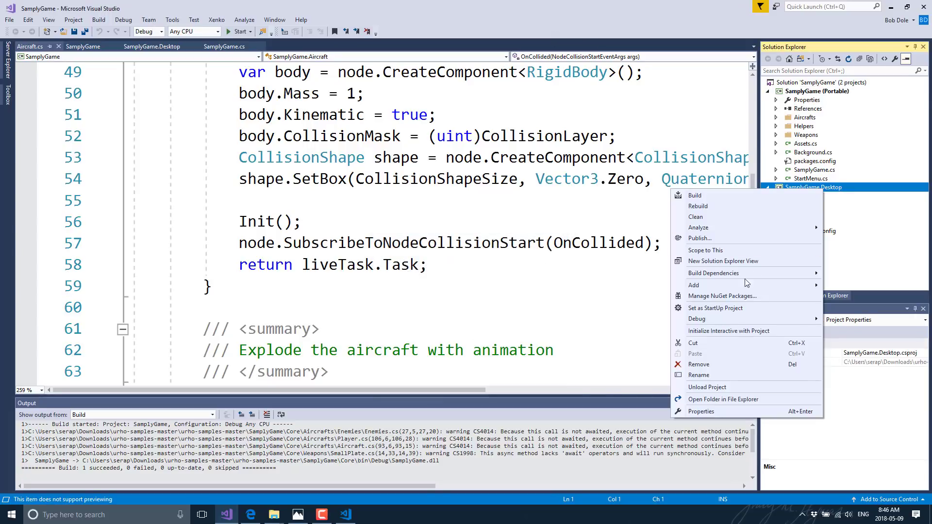
{"action": "left_click", "coordinate": [733, 310]}
Run SamplyGame.Desktop, fly the plane right while firing, then close the game
{"action": "left_click", "coordinate": [230, 33]}
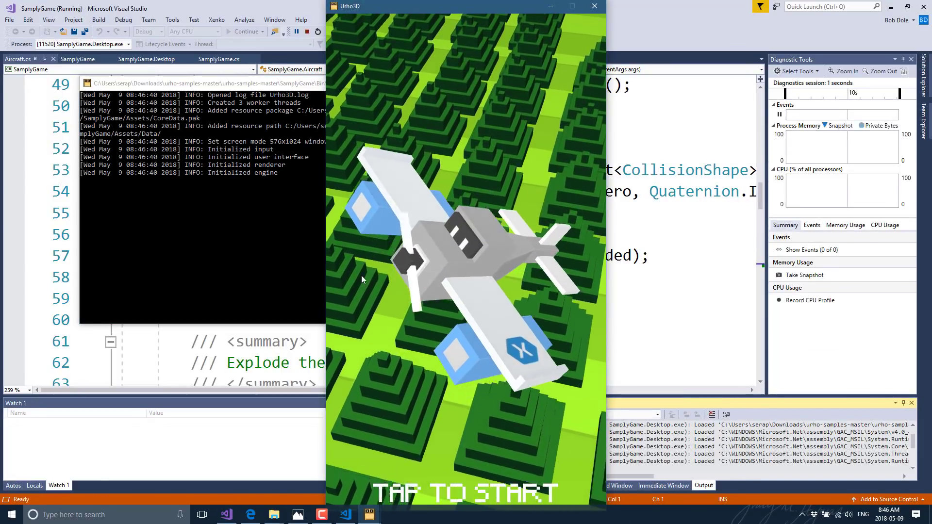
{"action": "left_click", "coordinate": [438, 362]}
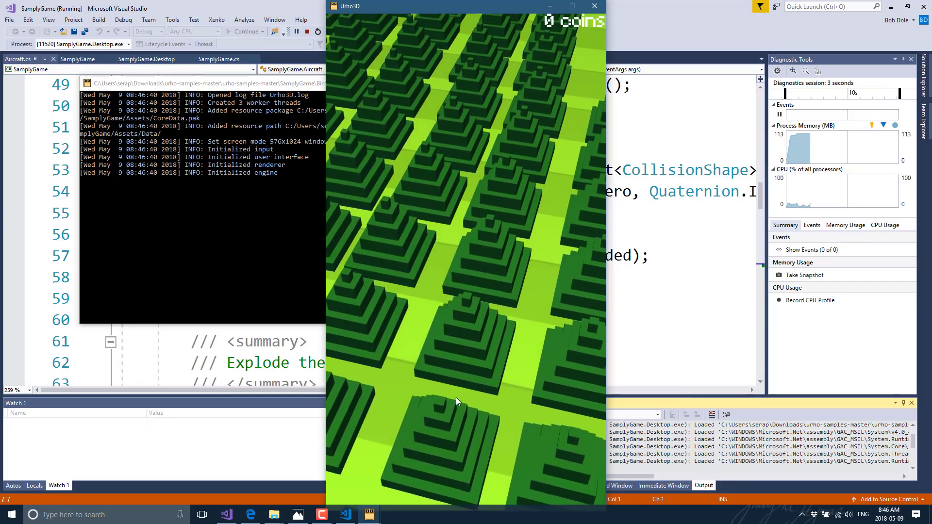
{"action": "mouse_move", "coordinate": [442, 306]}
{"action": "left_mouse_down"}
{"action": "mouse_move", "coordinate": [386, 357]}
{"action": "mouse_move", "coordinate": [496, 415]}
{"action": "mouse_move", "coordinate": [531, 350]}
{"action": "mouse_move", "coordinate": [514, 348]}
{"action": "mouse_move", "coordinate": [534, 347]}
{"action": "mouse_move", "coordinate": [399, 375]}
{"action": "mouse_move", "coordinate": [501, 383]}
{"action": "mouse_move", "coordinate": [537, 397]}
{"action": "mouse_move", "coordinate": [464, 372]}
{"action": "mouse_move", "coordinate": [417, 375]}
{"action": "mouse_move", "coordinate": [487, 410]}
{"action": "mouse_move", "coordinate": [529, 418]}
{"action": "mouse_move", "coordinate": [429, 390]}
{"action": "mouse_move", "coordinate": [380, 410]}
{"action": "mouse_move", "coordinate": [544, 408]}
{"action": "mouse_move", "coordinate": [532, 411]}
{"action": "left_mouse_up"}
{"action": "left_click", "coordinate": [600, 9]}
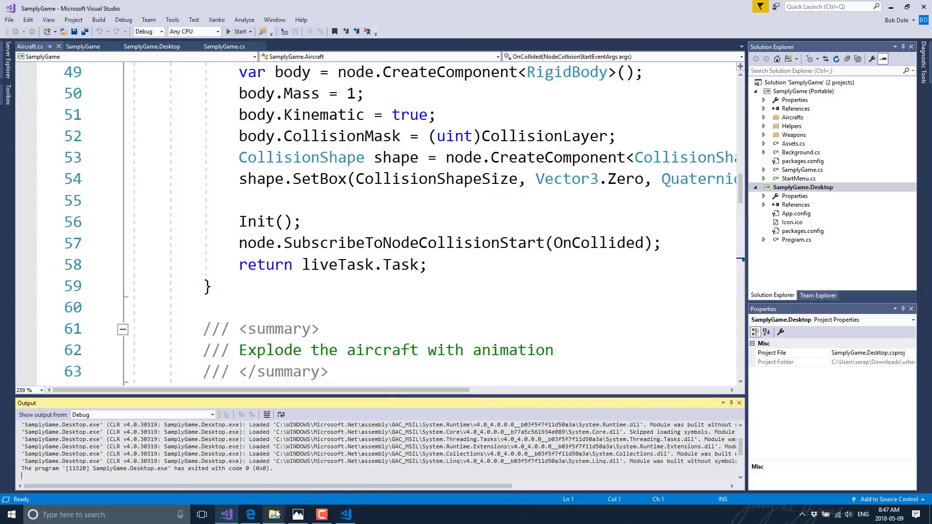
Browse the sample scripts in Explorer's Scripts folder, then return to the urho-samples GitHub page
{"action": "mouse_move", "coordinate": [275, 514]}
{"action": "left_click", "coordinate": [221, 469]}
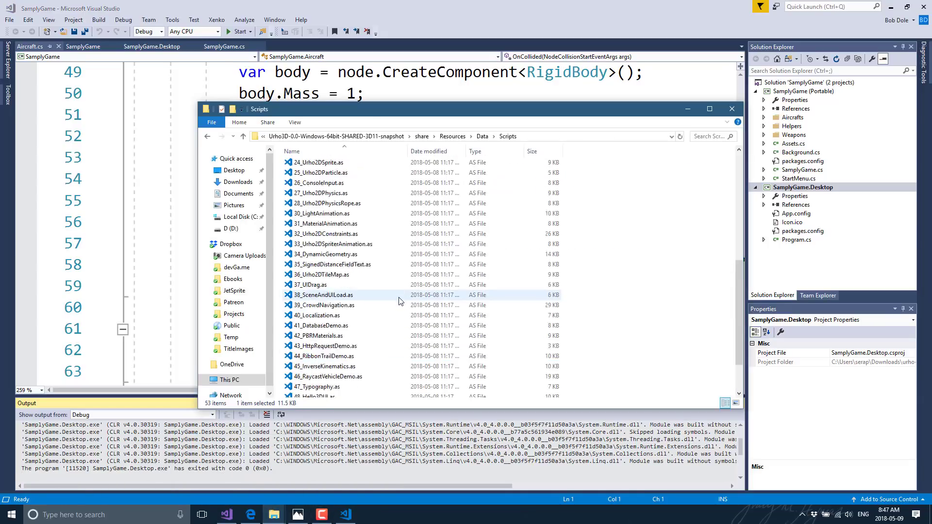
{"action": "scroll", "coordinate": [399, 301], "scroll_direction": "up", "scroll_amount": 7}
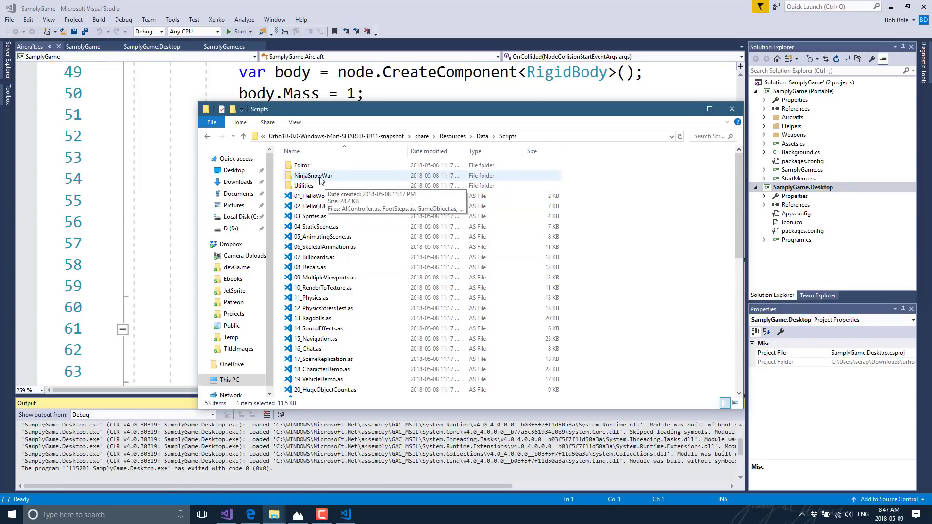
{"action": "scroll", "coordinate": [340, 287], "scroll_direction": "down", "scroll_amount": 4}
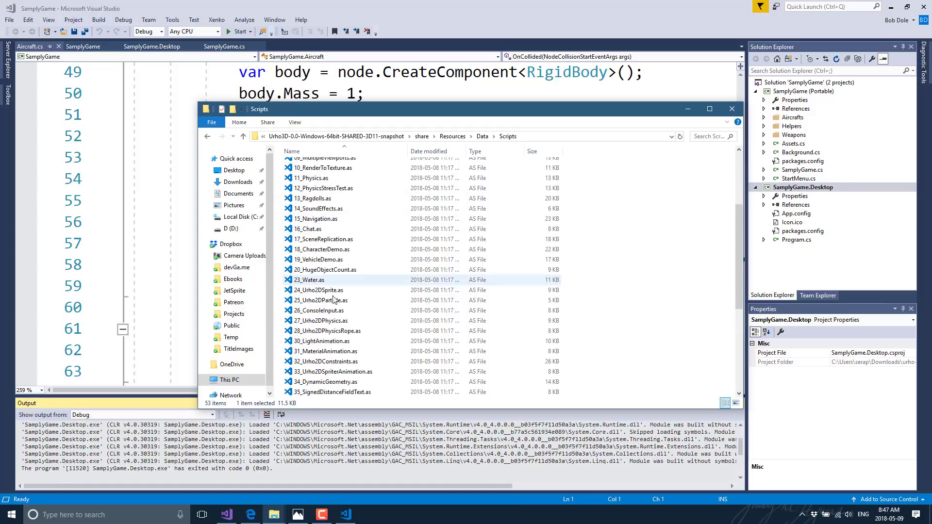
{"action": "scroll", "coordinate": [334, 304], "scroll_direction": "down", "scroll_amount": 7}
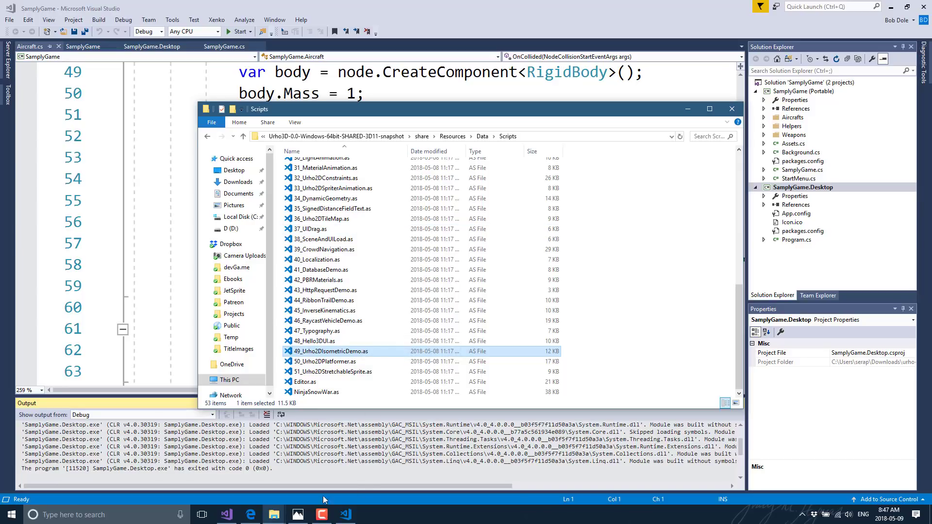
{"action": "mouse_move", "coordinate": [251, 518]}
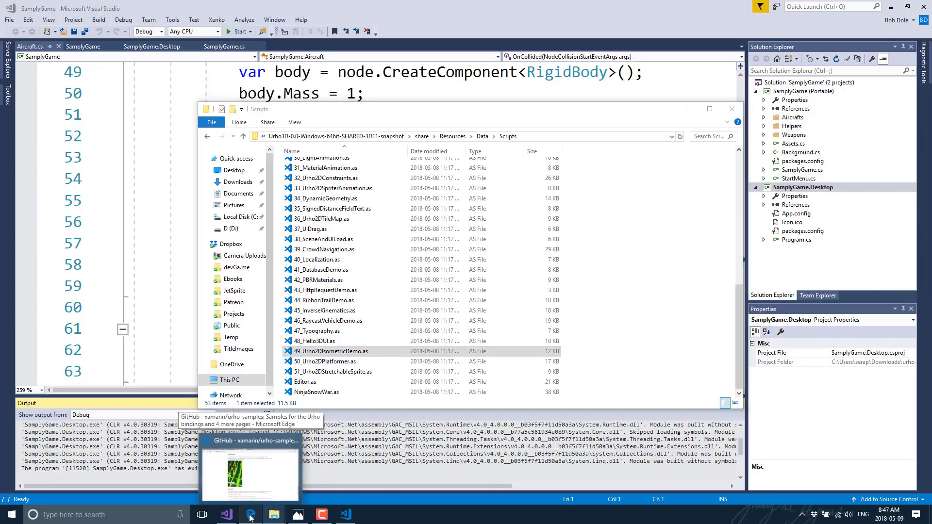
{"action": "left_click", "coordinate": [250, 474]}
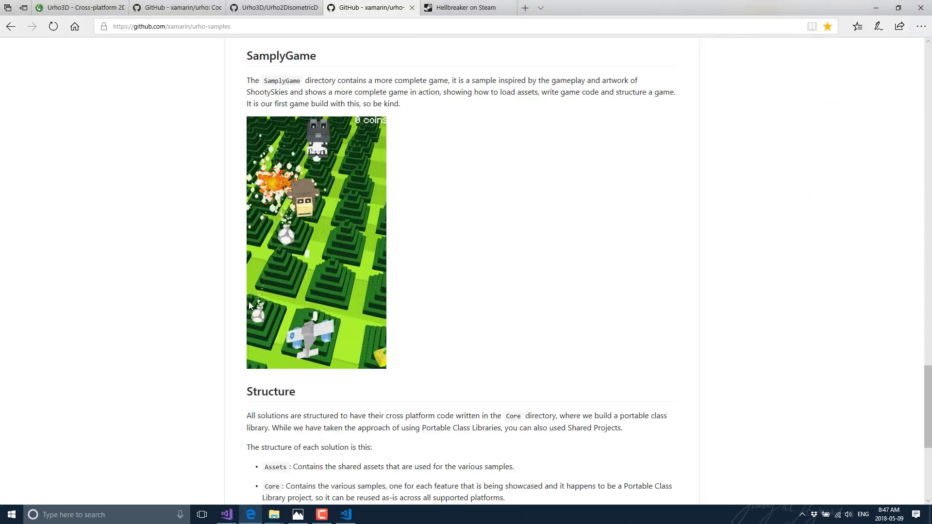
Play the Hellbreaker trailer on its Steam store page
{"action": "left_click", "coordinate": [466, 7]}
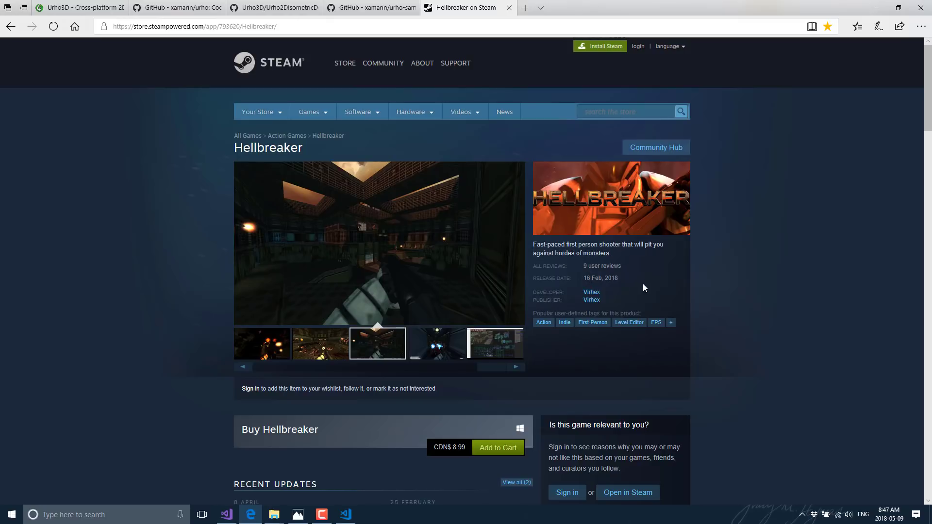
{"action": "left_click", "coordinate": [273, 366]}
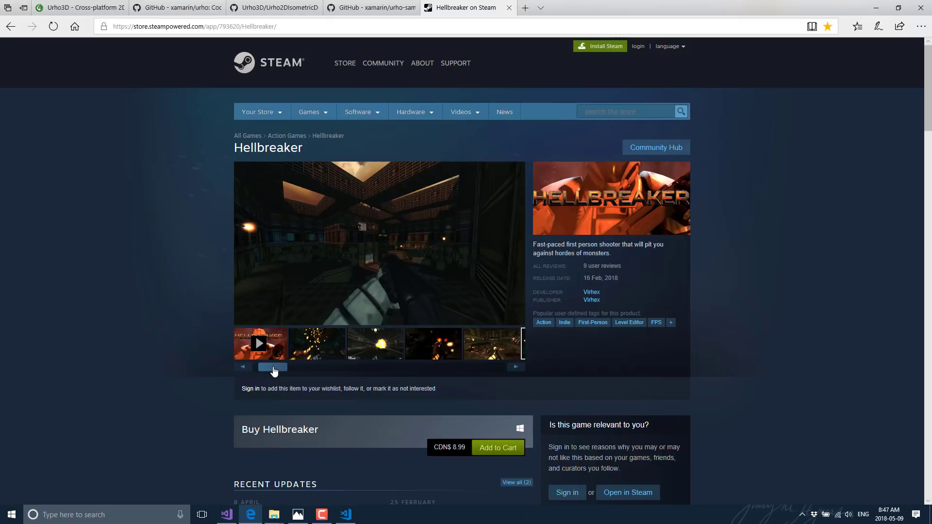
{"action": "left_click", "coordinate": [262, 343]}
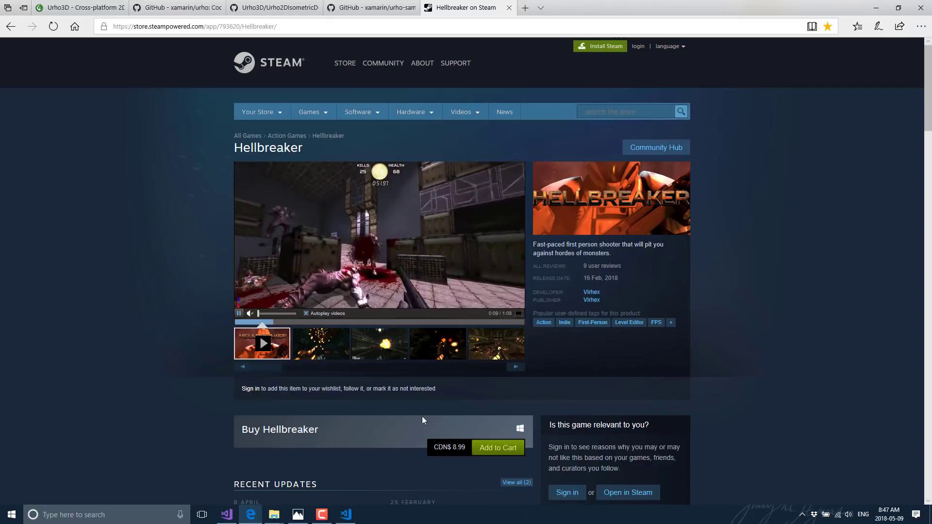
{"action": "scroll", "coordinate": [543, 399], "scroll_direction": "down", "scroll_amount": 15}
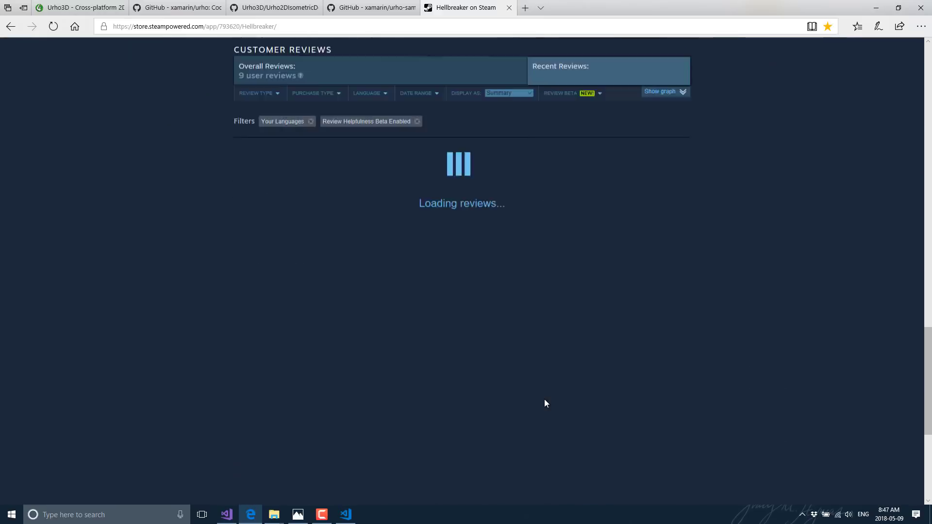
{"action": "scroll", "coordinate": [539, 389], "scroll_direction": "up", "scroll_amount": 15}
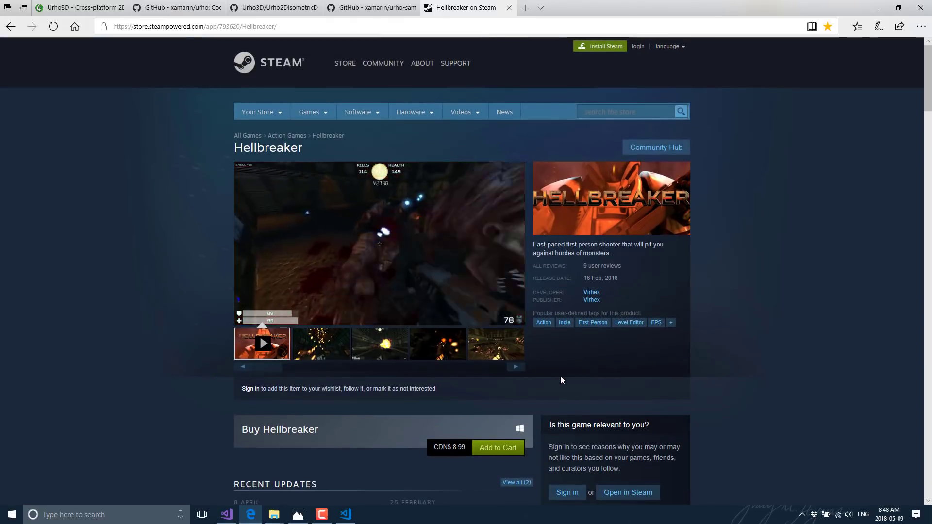
Return to the Urho3D website's Limitations section
{"action": "mouse_move", "coordinate": [239, 306]}
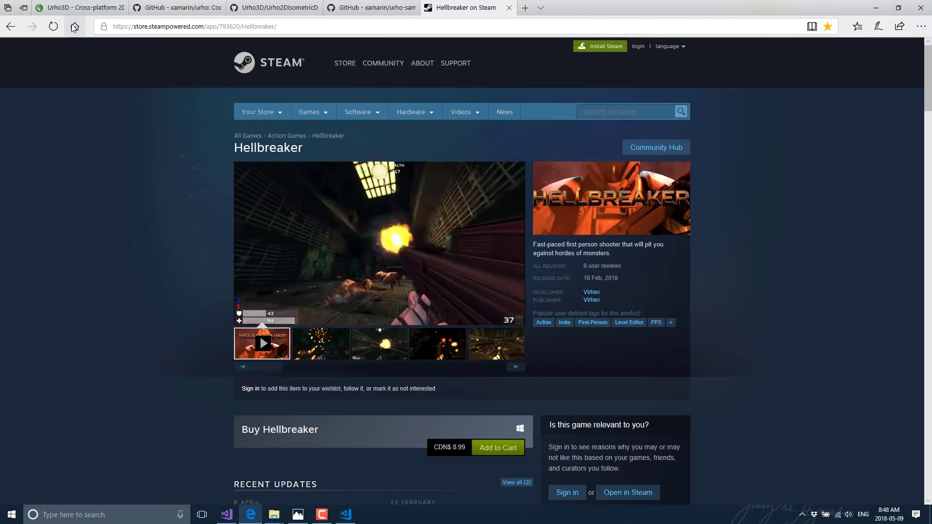
{"action": "mouse_move", "coordinate": [320, 285]}
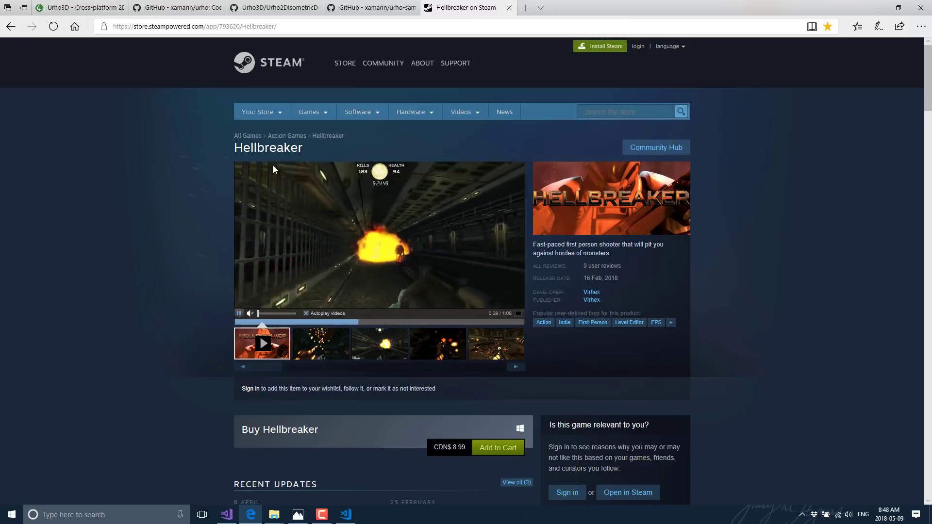
{"action": "left_click", "coordinate": [57, 8]}
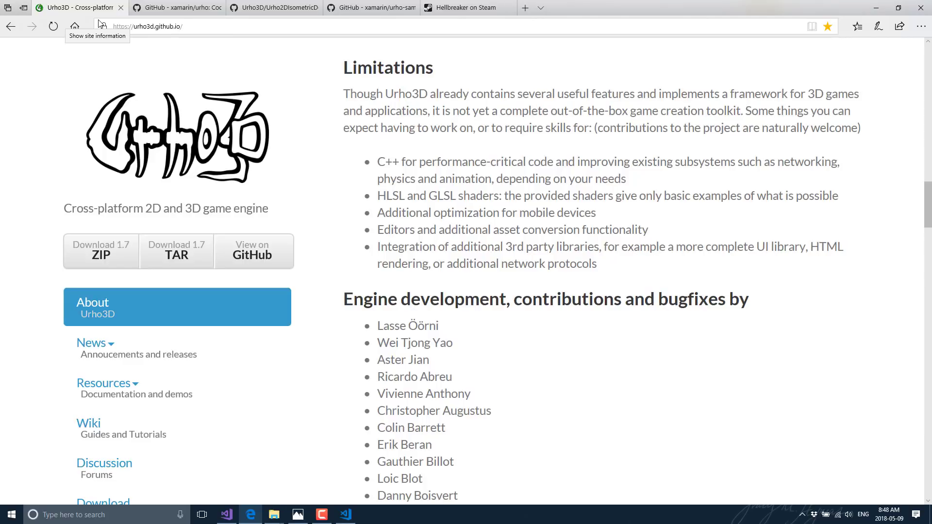
Bring up the Scripts folder window and climb up to the Urho3D snapshot folder
{"action": "left_click", "coordinate": [274, 517]}
{"action": "left_click", "coordinate": [222, 473]}
{"action": "key", "text": "BackSpace"}
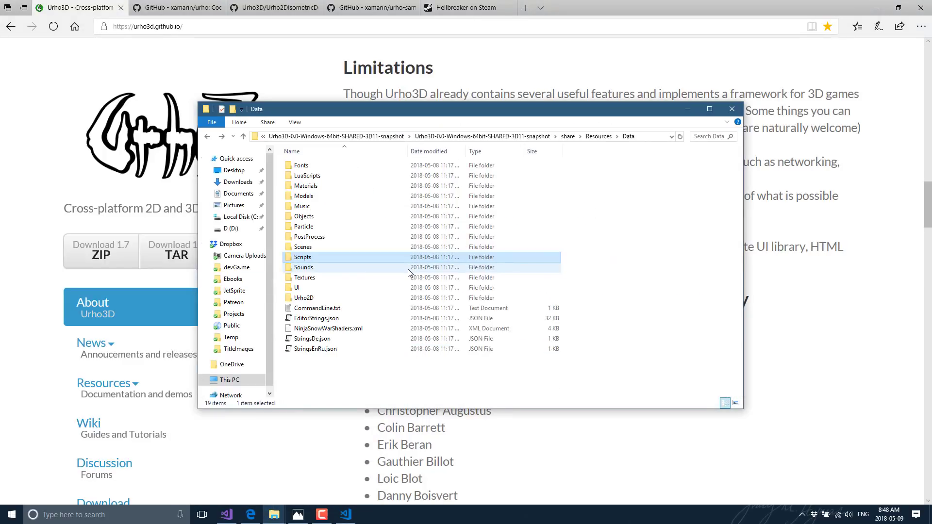
{"action": "key", "text": "BackSpace"}
{"action": "key", "text": "BackSpace"}
{"action": "key", "text": "BackSpace"}
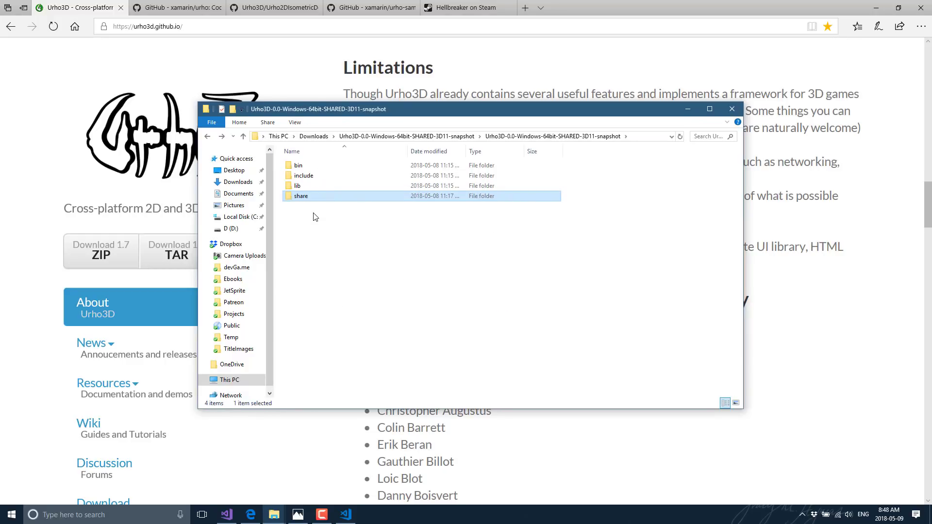
Browse the bin folder's sample programs, then go back and select the share folder
{"action": "double_click", "coordinate": [301, 165]}
{"action": "scroll", "coordinate": [364, 327], "scroll_direction": "down", "scroll_amount": 6}
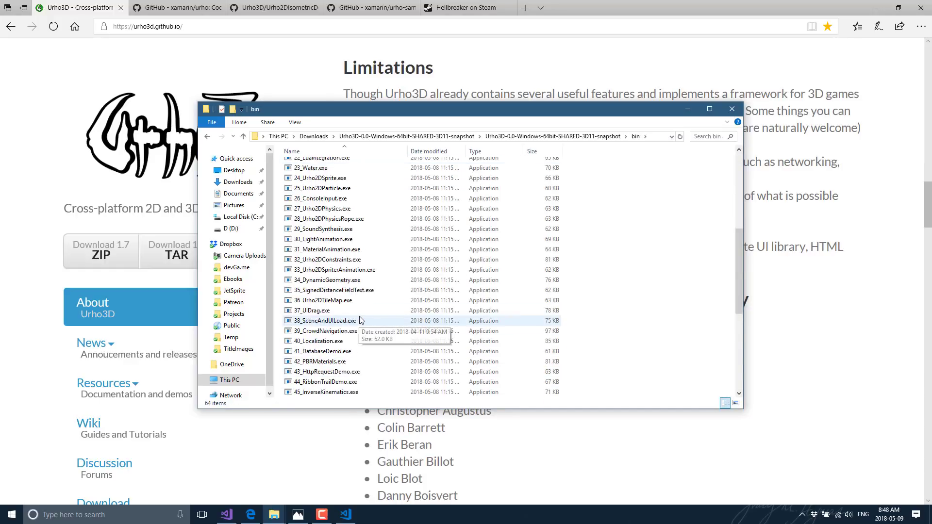
{"action": "scroll", "coordinate": [359, 320], "scroll_direction": "down", "scroll_amount": 5}
{"action": "scroll", "coordinate": [360, 320], "scroll_direction": "down", "scroll_amount": 2}
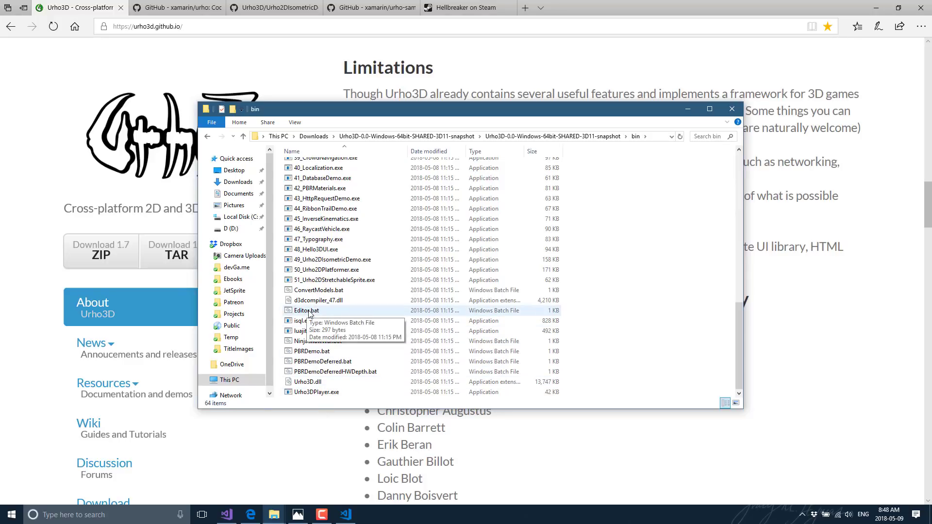
{"action": "scroll", "coordinate": [309, 313], "scroll_direction": "up", "scroll_amount": 13}
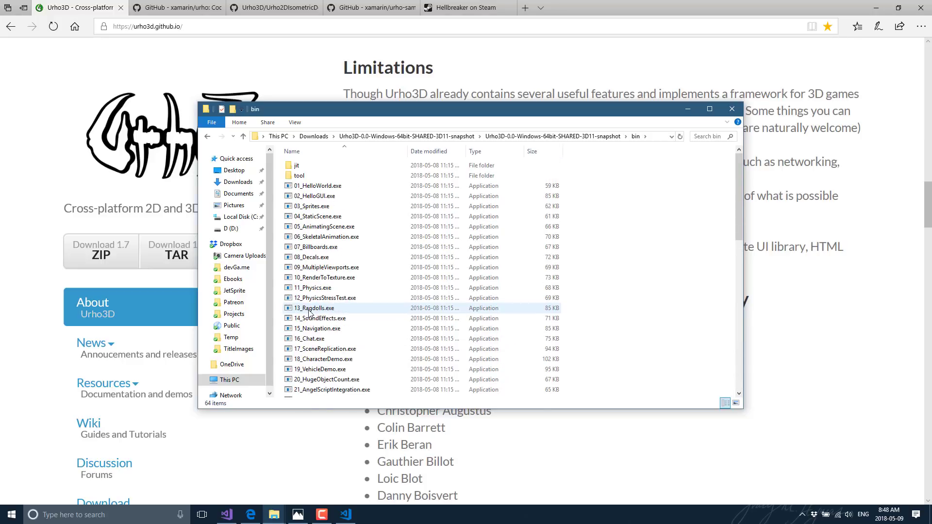
{"action": "scroll", "coordinate": [374, 257], "scroll_direction": "down", "scroll_amount": 13}
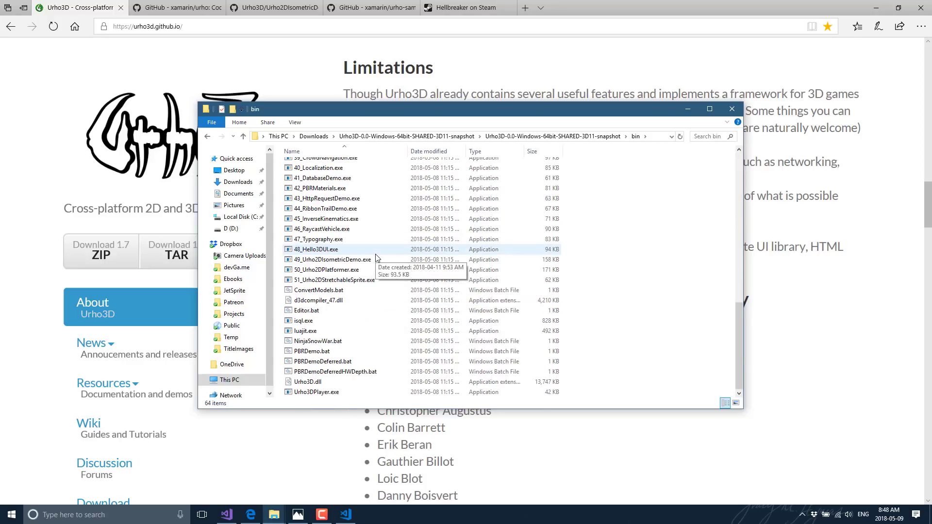
{"action": "key", "text": "BackSpace"}
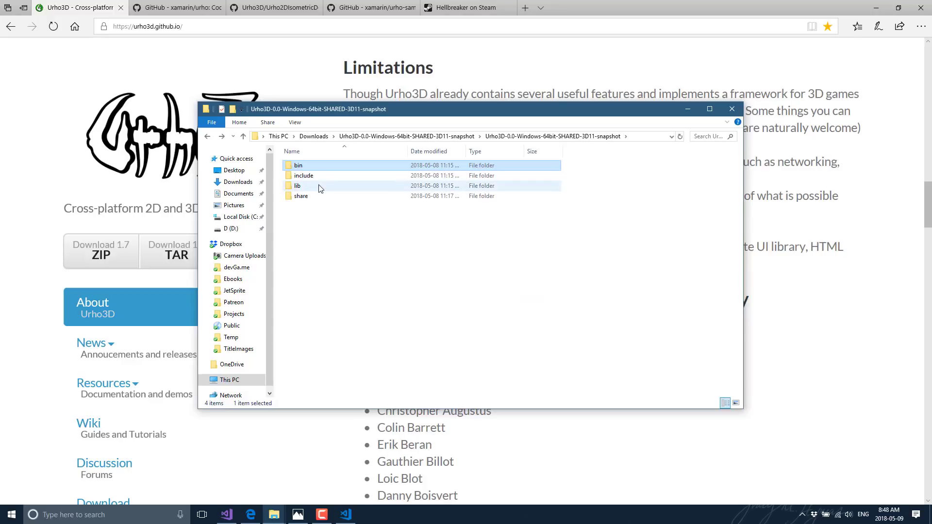
{"action": "left_click", "coordinate": [307, 196]}
Navigate share > Resources > Data > Scripts and select Editor.as
{"action": "double_click", "coordinate": [307, 196]}
{"action": "double_click", "coordinate": [307, 196]}
{"action": "key", "text": "BackSpace"}
{"action": "left_click", "coordinate": [306, 186]}
{"action": "double_click", "coordinate": [307, 186]}
{"action": "double_click", "coordinate": [306, 186]}
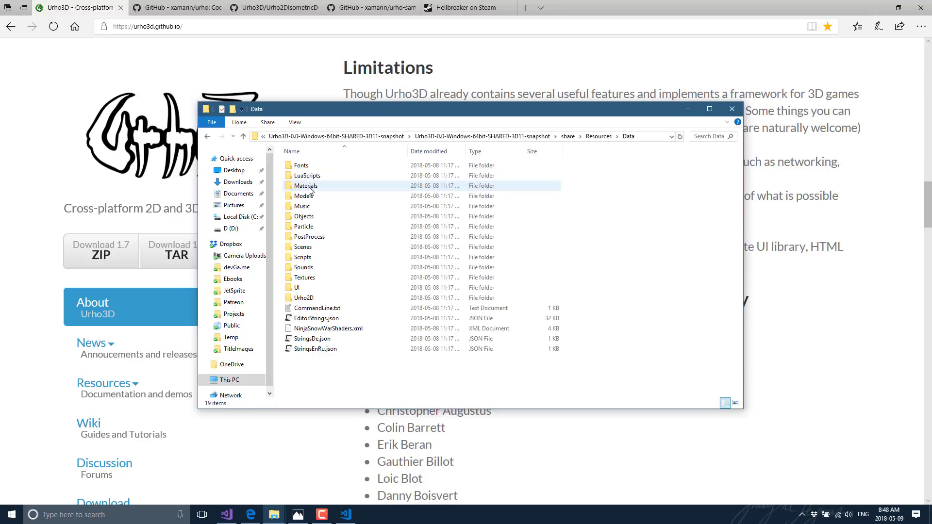
{"action": "double_click", "coordinate": [307, 259]}
{"action": "scroll", "coordinate": [308, 260], "scroll_direction": "down", "scroll_amount": 10}
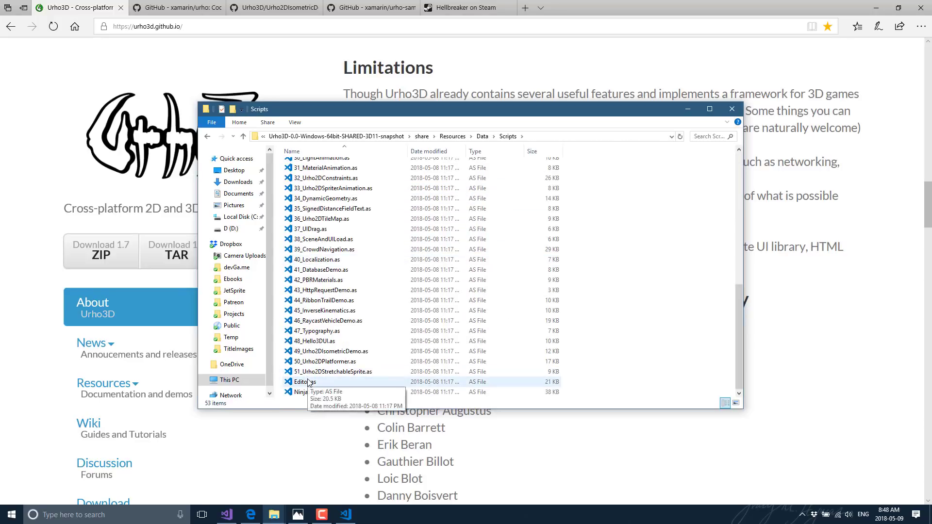
{"action": "left_click", "coordinate": [307, 382]}
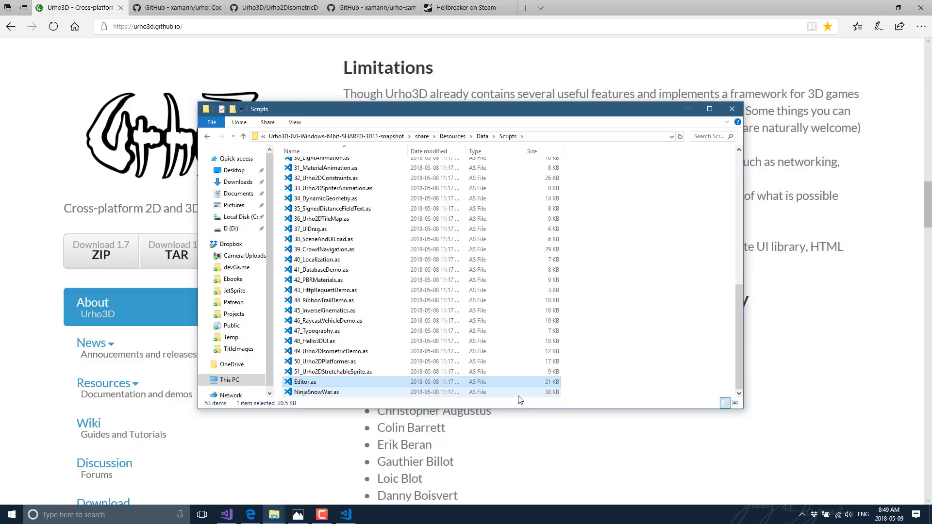
Return to the snapshot's bin folder and scroll down to Editor.bat
{"action": "left_click", "coordinate": [421, 137]}
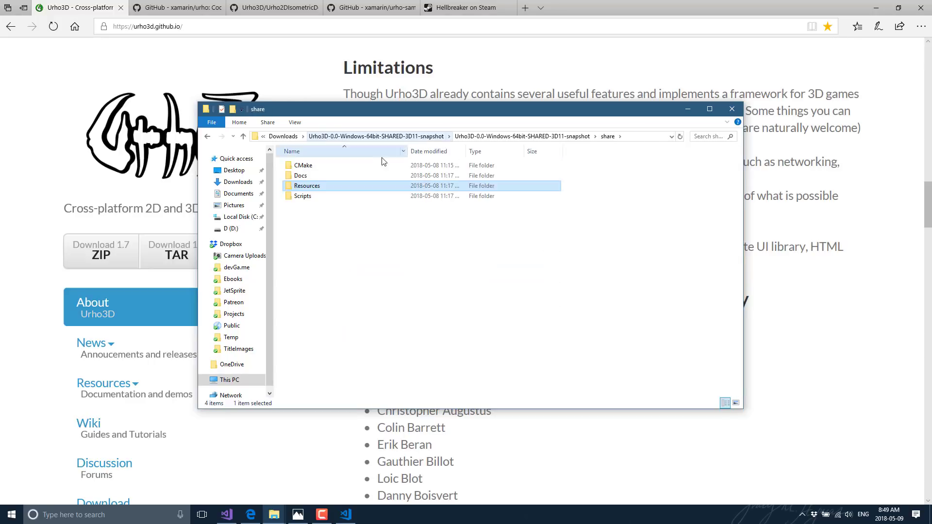
{"action": "left_click", "coordinate": [585, 138]}
{"action": "double_click", "coordinate": [298, 165]}
{"action": "scroll", "coordinate": [305, 340], "scroll_direction": "down", "scroll_amount": 12}
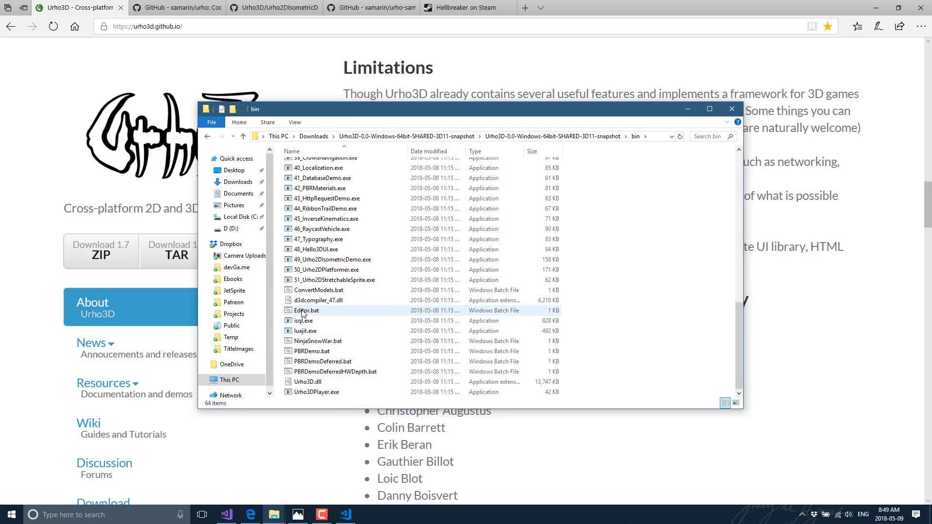
Launch the Urho3D Editor from Editor.bat, allow it past the security warning, and select Scene
{"action": "double_click", "coordinate": [305, 310]}
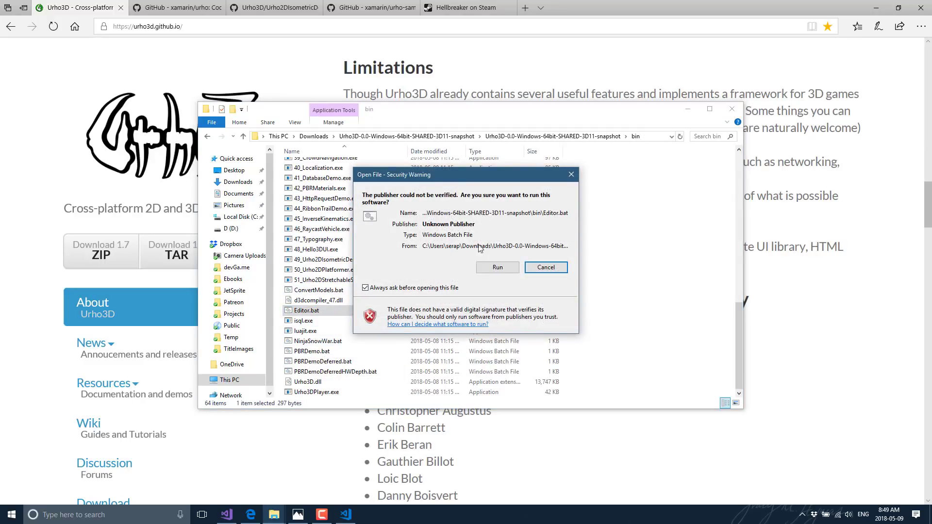
{"action": "left_click", "coordinate": [497, 267]}
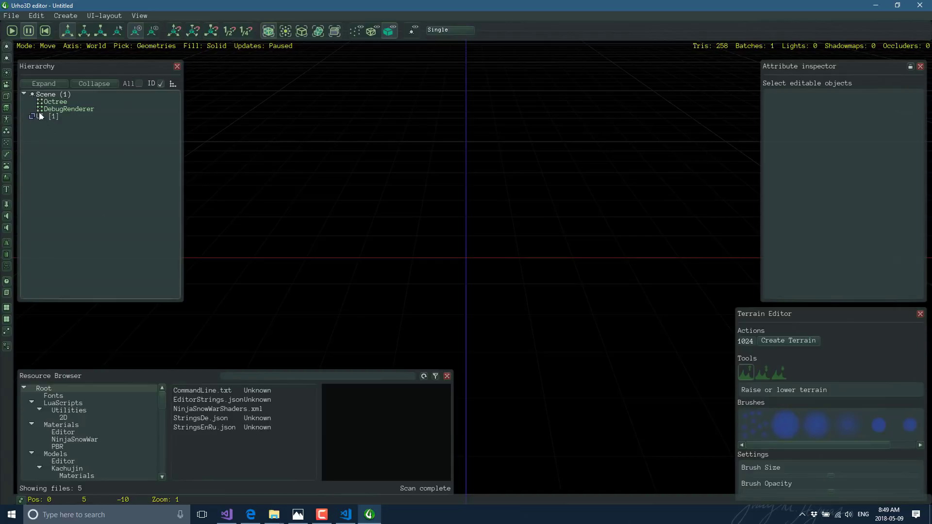
{"action": "left_click", "coordinate": [42, 95]}
Add a new empty replicated node, Node (2), under Scene
{"action": "left_click", "coordinate": [66, 16]}
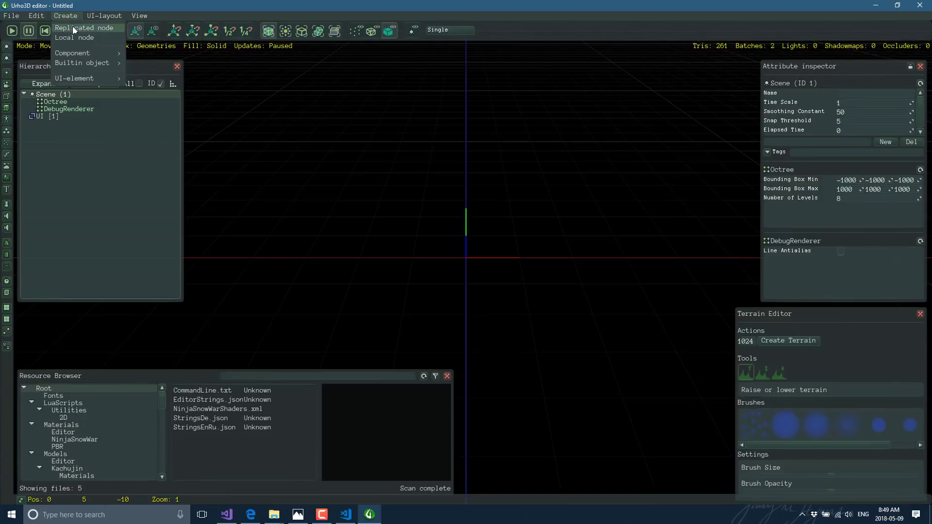
{"action": "left_click", "coordinate": [68, 26]}
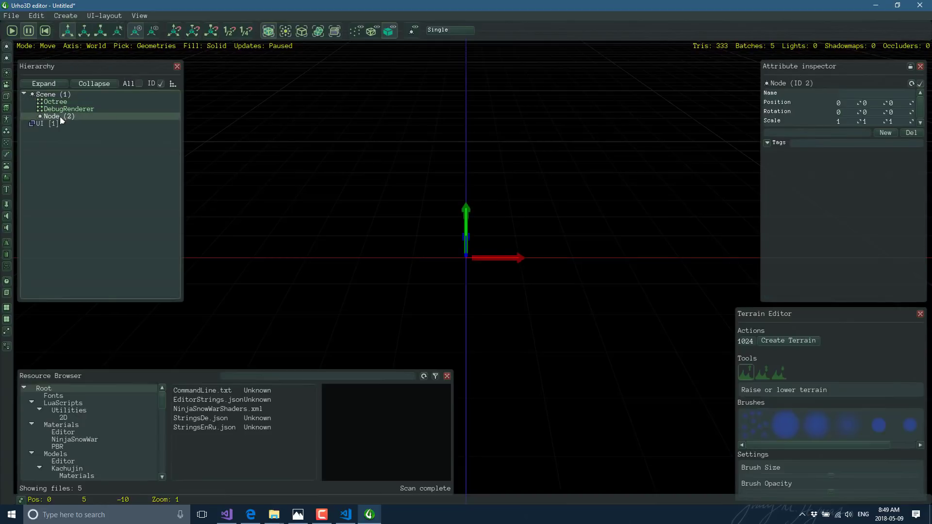
{"action": "left_click", "coordinate": [66, 16]}
{"action": "mouse_move", "coordinate": [77, 54]}
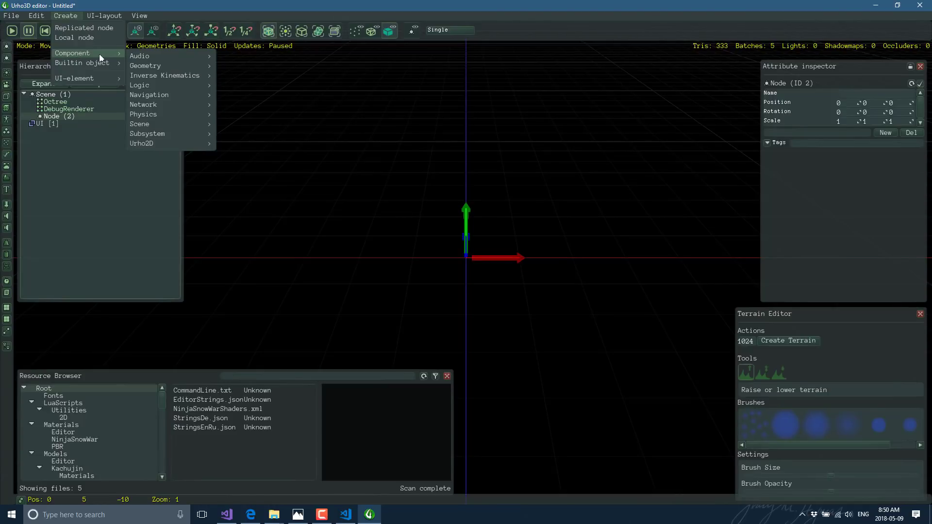
Attach a Terrain component to Node (2) from Create > Component > Geometry
{"action": "mouse_move", "coordinate": [149, 60]}
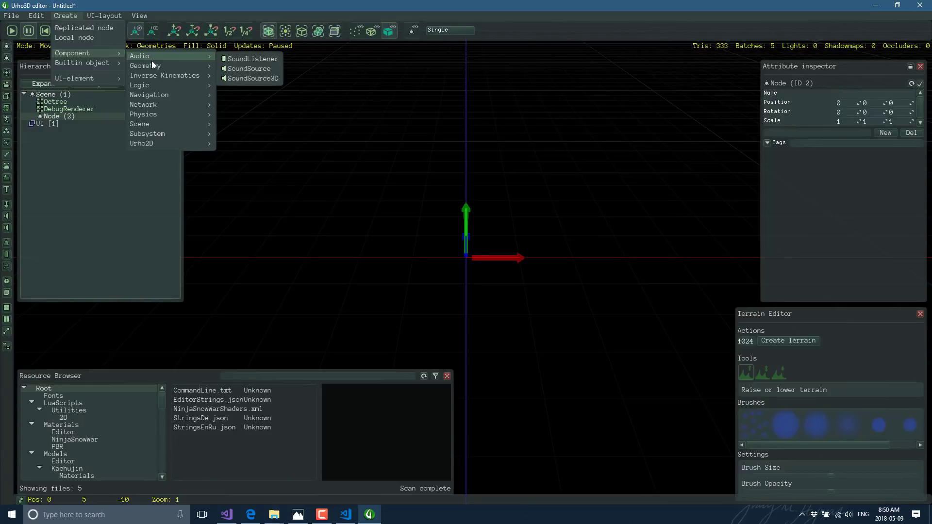
{"action": "mouse_move", "coordinate": [161, 104]}
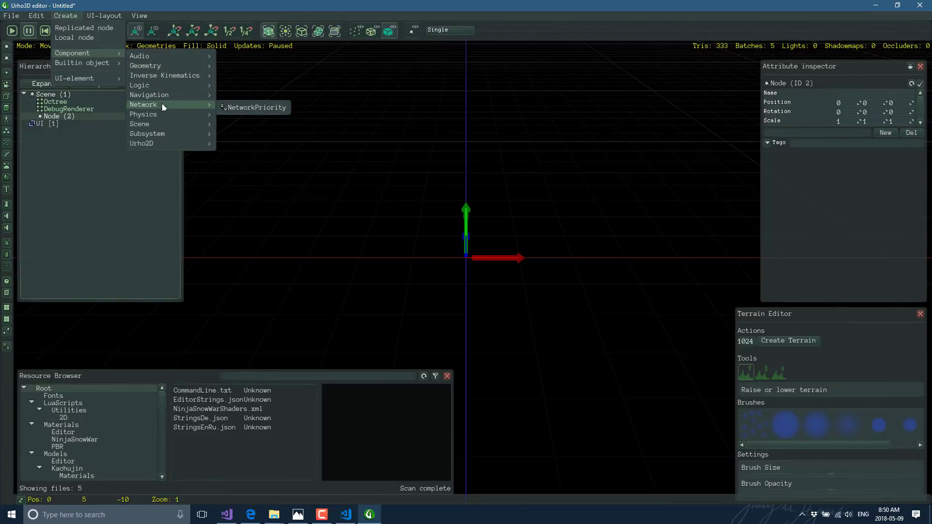
{"action": "mouse_move", "coordinate": [169, 124]}
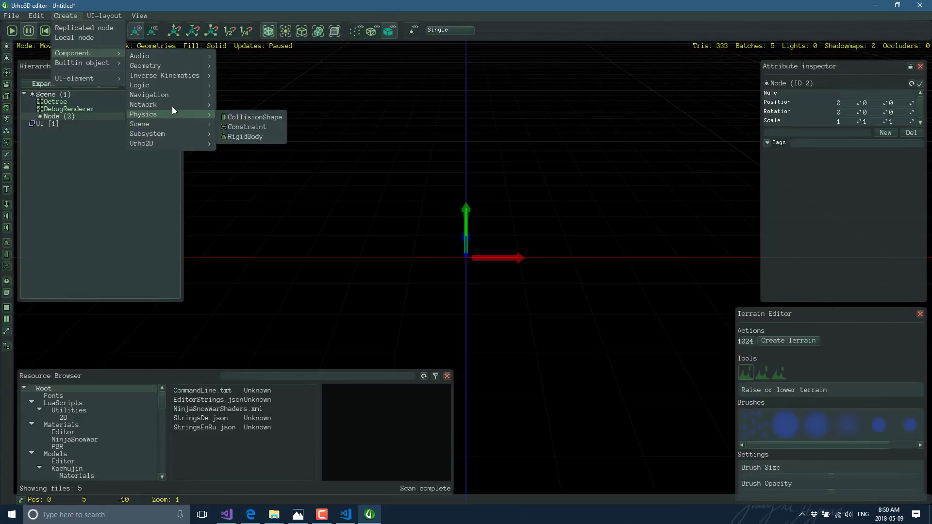
{"action": "mouse_move", "coordinate": [189, 66]}
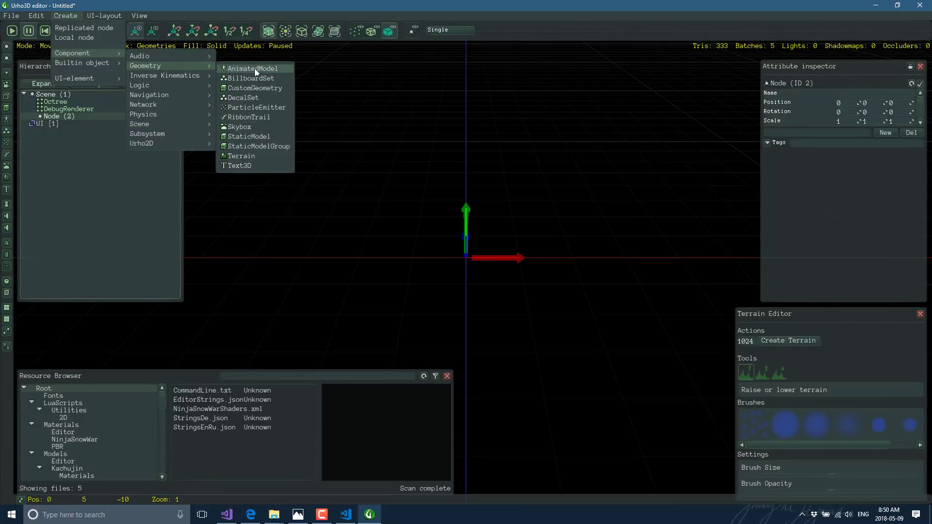
{"action": "left_click", "coordinate": [251, 157]}
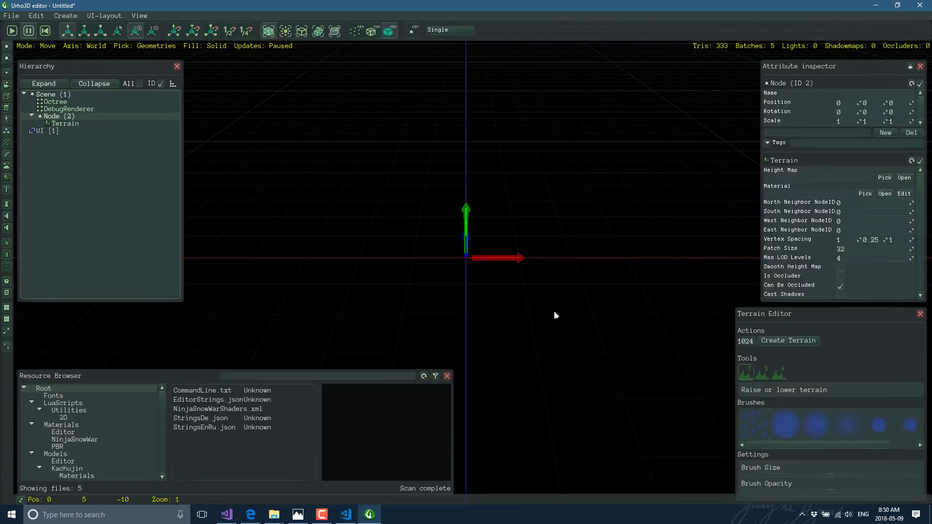
Assign Textures/HeightMap.png as the terrain's height map
{"action": "left_click", "coordinate": [844, 121]}
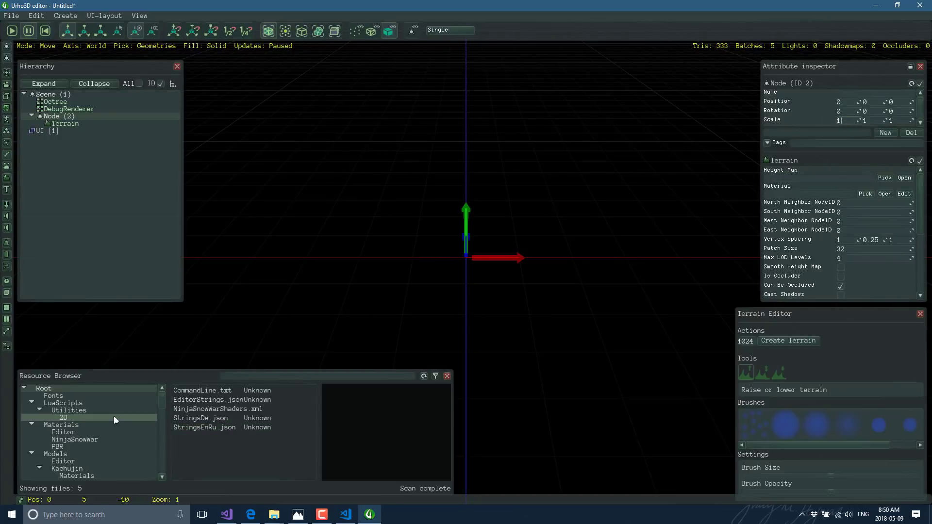
{"action": "left_click", "coordinate": [59, 426]}
{"action": "scroll", "coordinate": [138, 433], "scroll_direction": "down", "scroll_amount": 5}
{"action": "scroll", "coordinate": [139, 445], "scroll_direction": "down", "scroll_amount": 4}
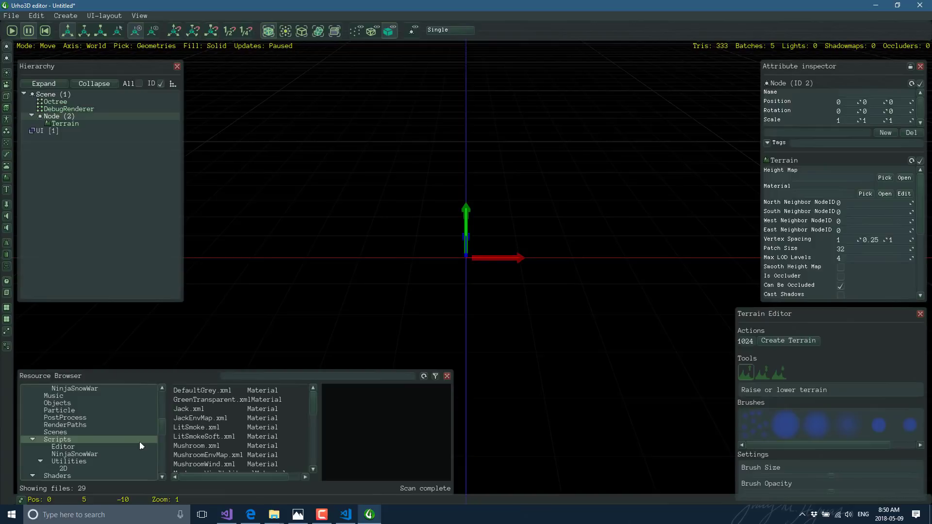
{"action": "scroll", "coordinate": [140, 446], "scroll_direction": "down", "scroll_amount": 2}
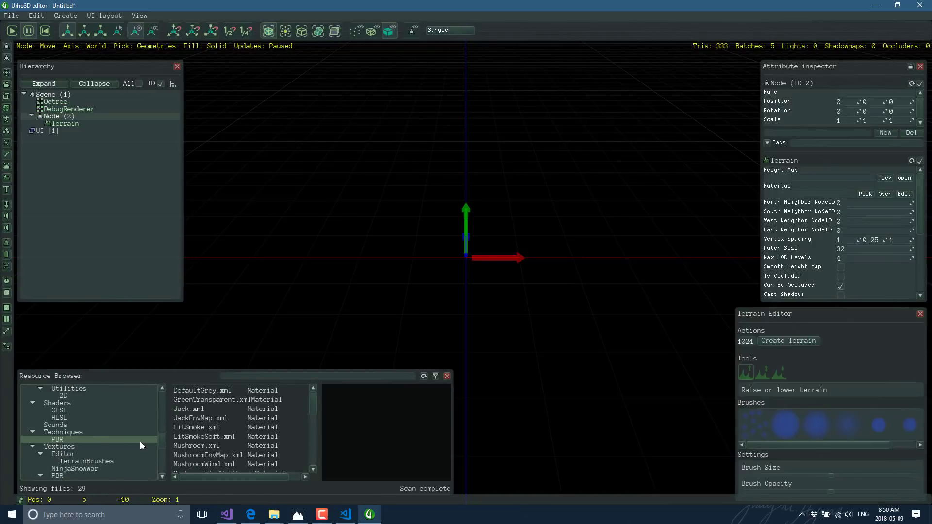
{"action": "left_click", "coordinate": [68, 447]}
{"action": "left_click", "coordinate": [204, 437]}
{"action": "scroll", "coordinate": [207, 442], "scroll_direction": "down", "scroll_amount": 2}
{"action": "scroll", "coordinate": [206, 442], "scroll_direction": "up", "scroll_amount": 1}
{"action": "left_click_drag", "start_coordinate": [199, 431], "coordinate": [797, 179]}
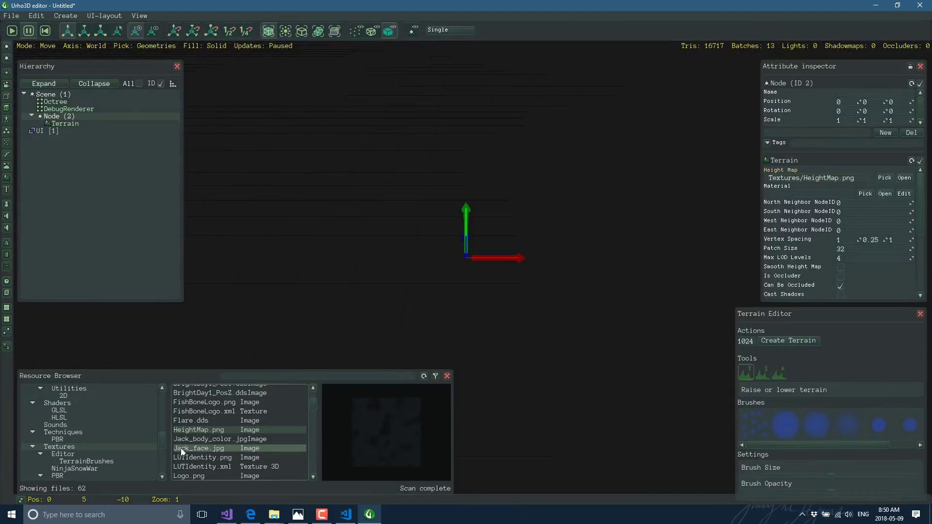
Set Materials/Terrain.xml as the terrain's material
{"action": "left_click", "coordinate": [63, 425]}
{"action": "scroll", "coordinate": [71, 425], "scroll_direction": "up", "scroll_amount": 4}
{"action": "scroll", "coordinate": [70, 425], "scroll_direction": "up", "scroll_amount": 6}
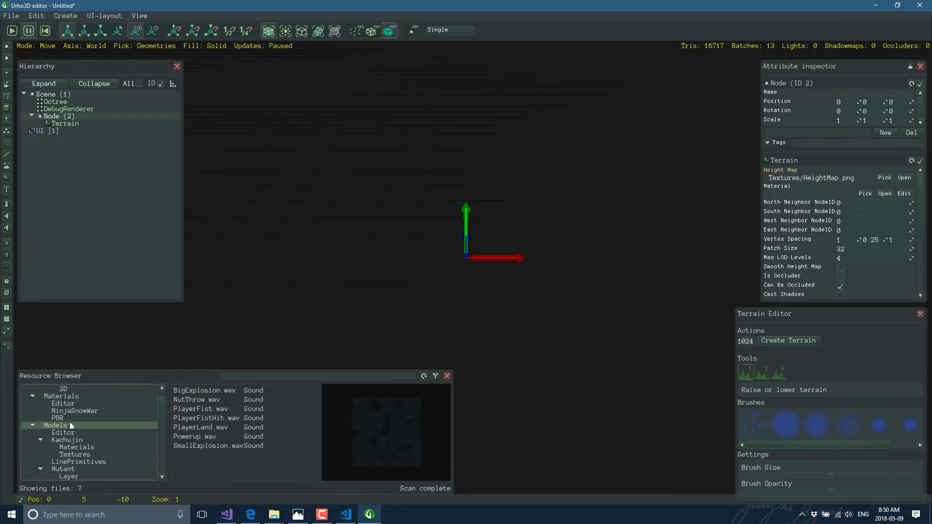
{"action": "left_click", "coordinate": [65, 412]}
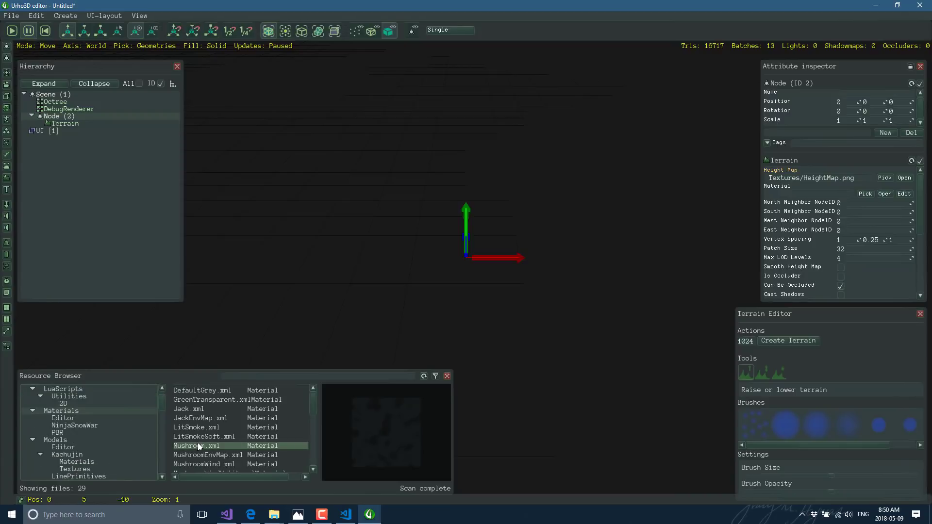
{"action": "scroll", "coordinate": [204, 436], "scroll_direction": "down", "scroll_amount": 5}
{"action": "scroll", "coordinate": [204, 436], "scroll_direction": "down", "scroll_amount": 4}
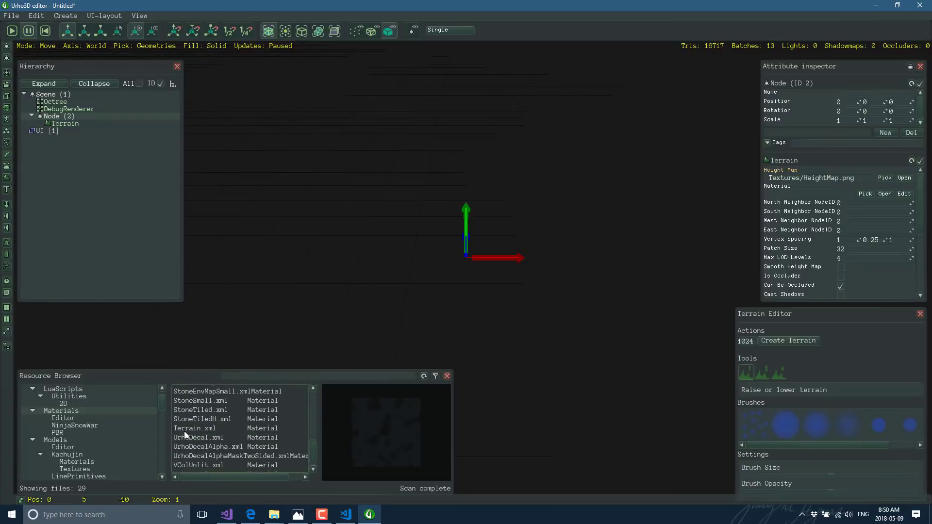
{"action": "left_click", "coordinate": [185, 429]}
{"action": "left_click_drag", "start_coordinate": [781, 200], "coordinate": [782, 193]}
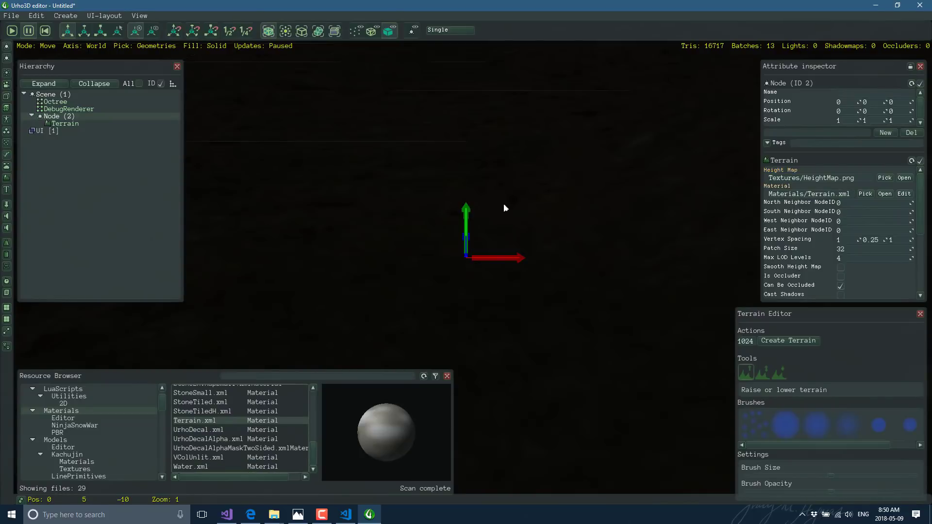
Set the terrain node's X, Y and Z scale to 0.1 and orbit the view around it
{"action": "left_click", "coordinate": [848, 119]}
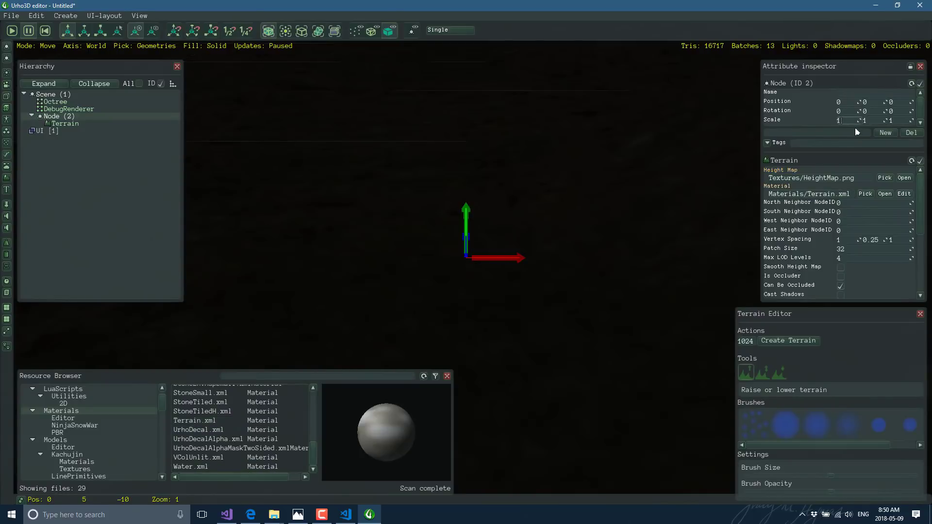
{"action": "key", "text": "BackSpace"}
{"action": "type", "text": "0.1"}
{"action": "key", "text": "Tab"}
{"action": "type", "text": "0.1"}
{"action": "key", "text": "Tab"}
{"action": "type", "text": "0.1"}
{"action": "key", "text": "Return"}
{"action": "scroll", "coordinate": [546, 270], "scroll_direction": "down", "scroll_amount": 4}
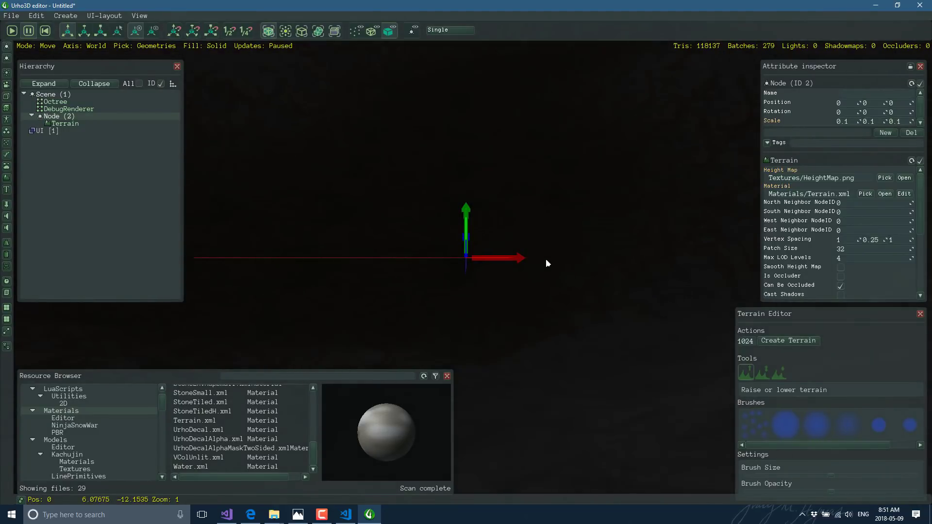
{"action": "scroll", "coordinate": [557, 246], "scroll_direction": "down", "scroll_amount": 5}
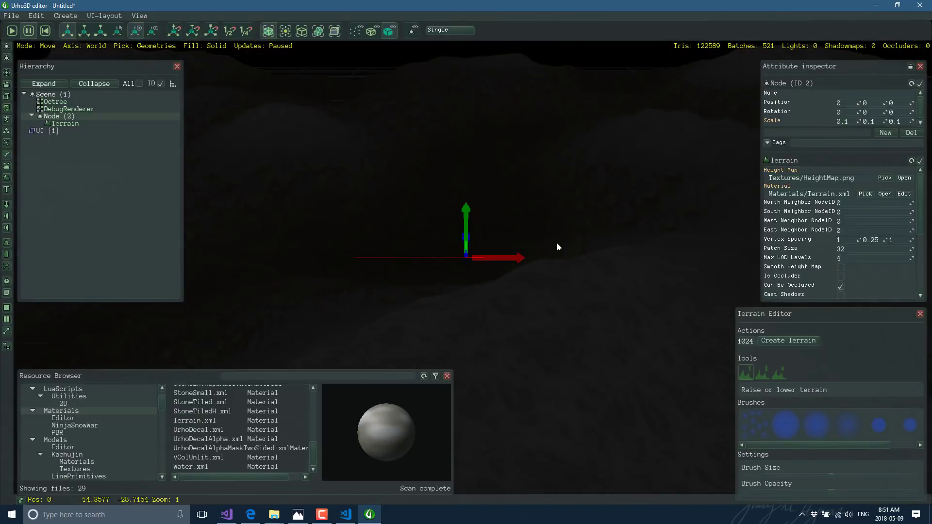
{"action": "scroll", "coordinate": [557, 243], "scroll_direction": "down", "scroll_amount": 2}
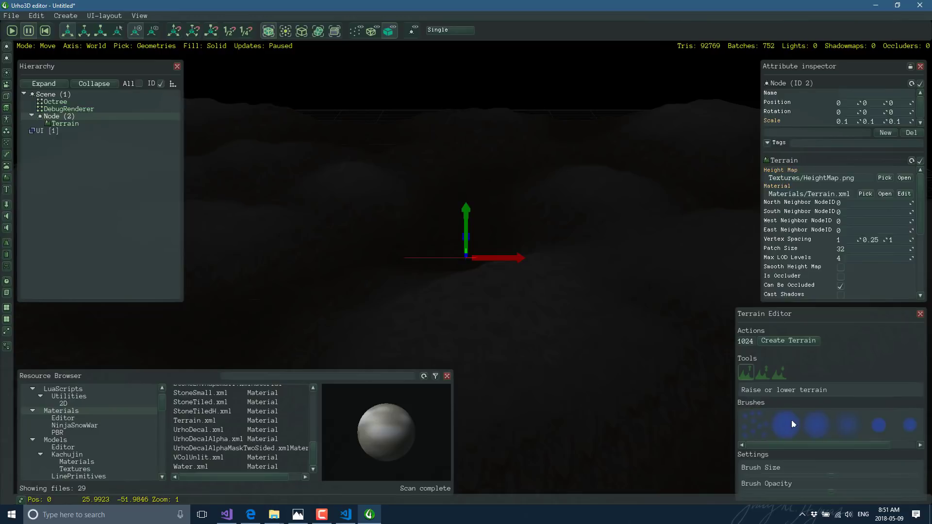
{"action": "middle_click_drag", "start_coordinate": [530, 265], "coordinate": [529, 263]}
Add a new replicated node under Scene with a Light component
{"action": "left_click", "coordinate": [97, 94]}
{"action": "left_click", "coordinate": [77, 16]}
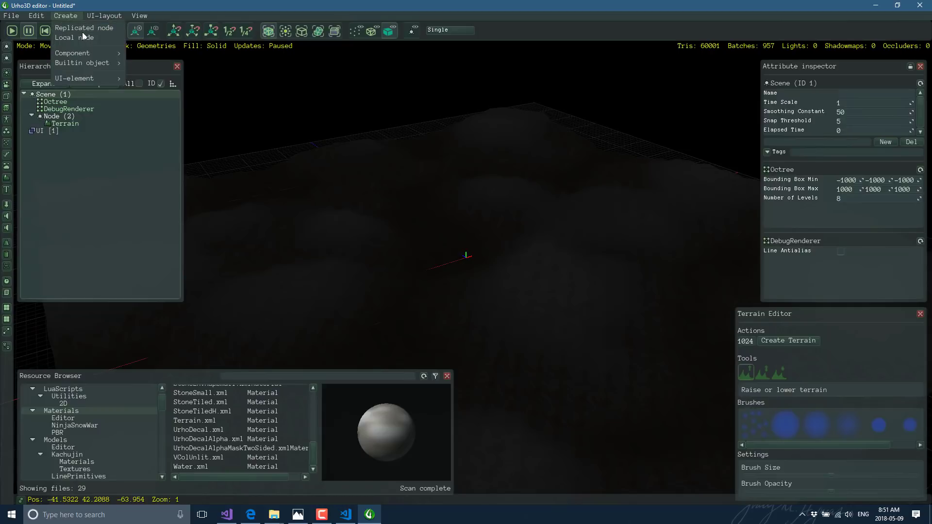
{"action": "left_click", "coordinate": [85, 28]}
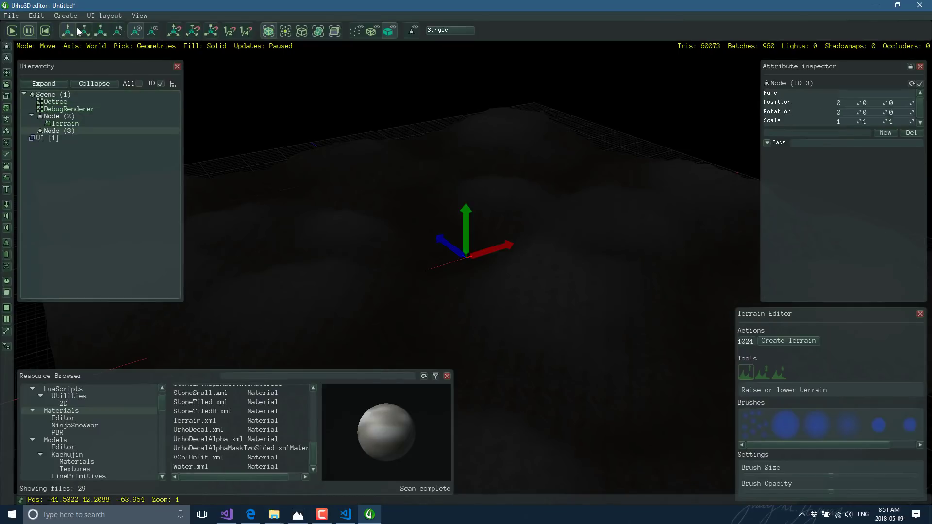
{"action": "left_click", "coordinate": [71, 17]}
{"action": "mouse_move", "coordinate": [75, 52]}
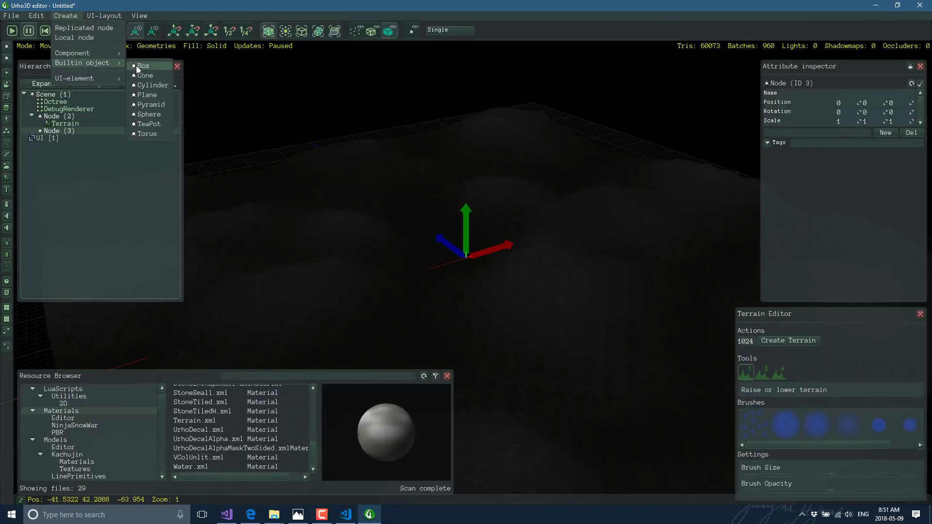
{"action": "mouse_move", "coordinate": [146, 86]}
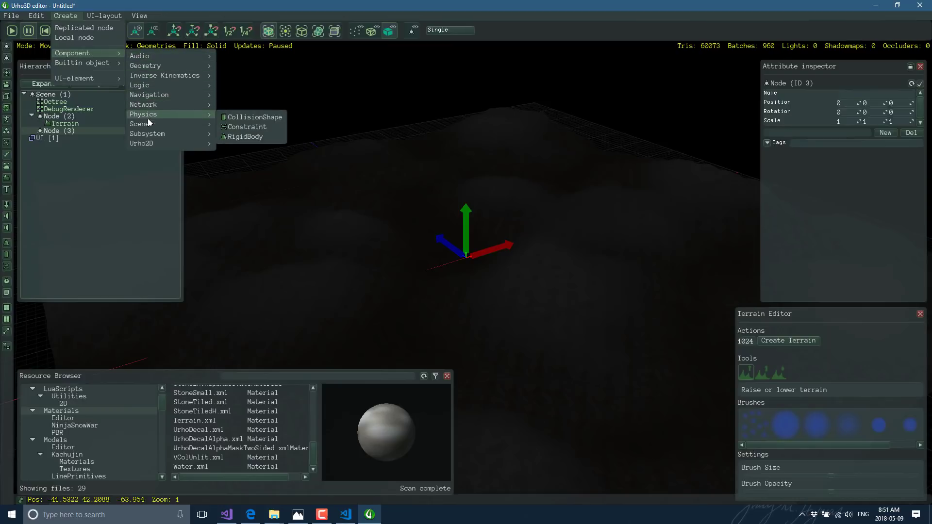
{"action": "mouse_move", "coordinate": [182, 129]}
{"action": "left_click", "coordinate": [236, 137]}
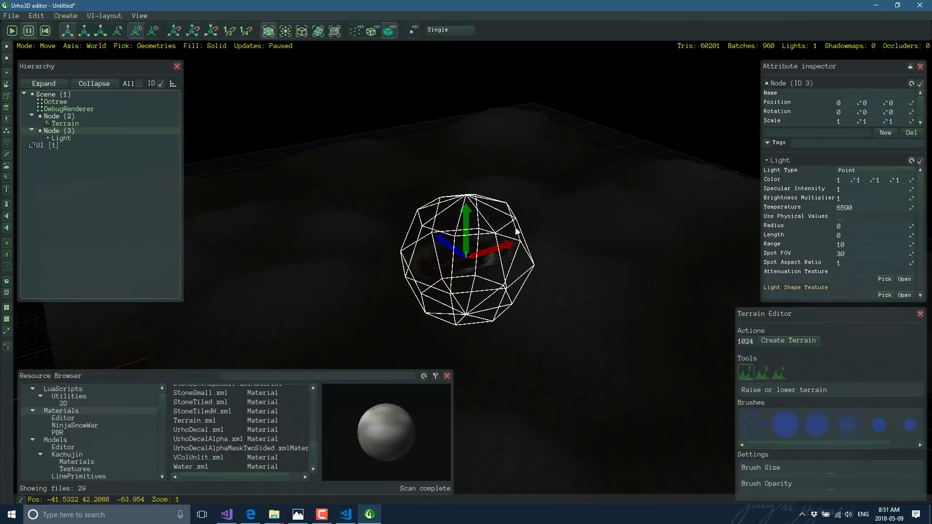
Make the light Directional with an X rotation of 90
{"action": "left_click", "coordinate": [867, 171]}
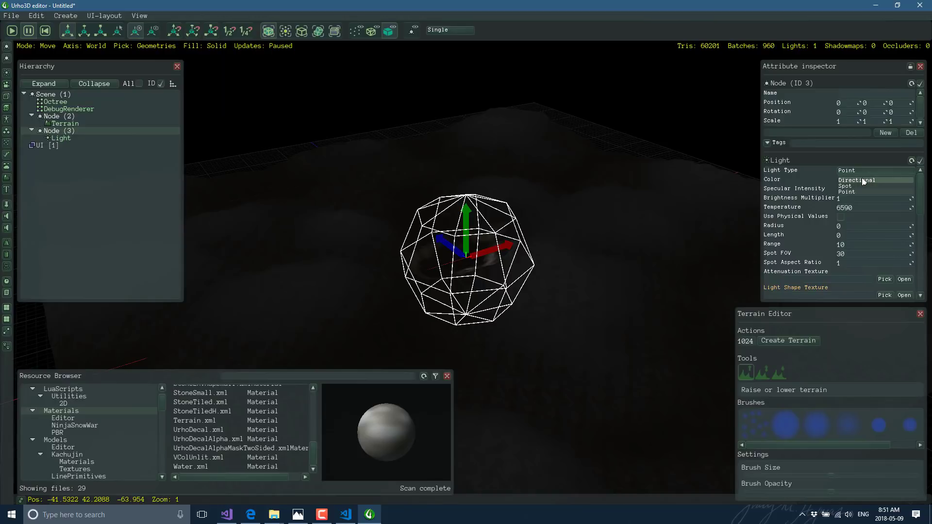
{"action": "left_click", "coordinate": [857, 180]}
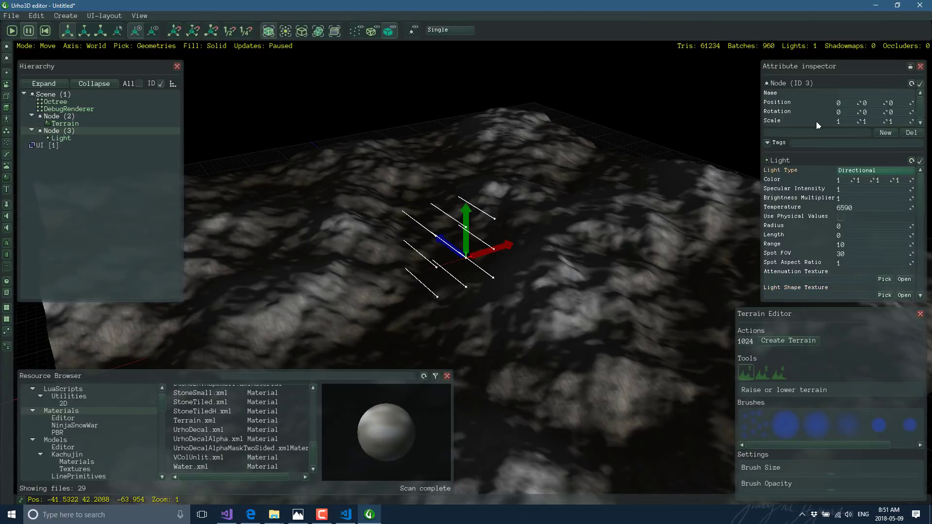
{"action": "left_click", "coordinate": [848, 112]}
{"action": "key", "text": "BackSpace"}
{"action": "type", "text": "90"}
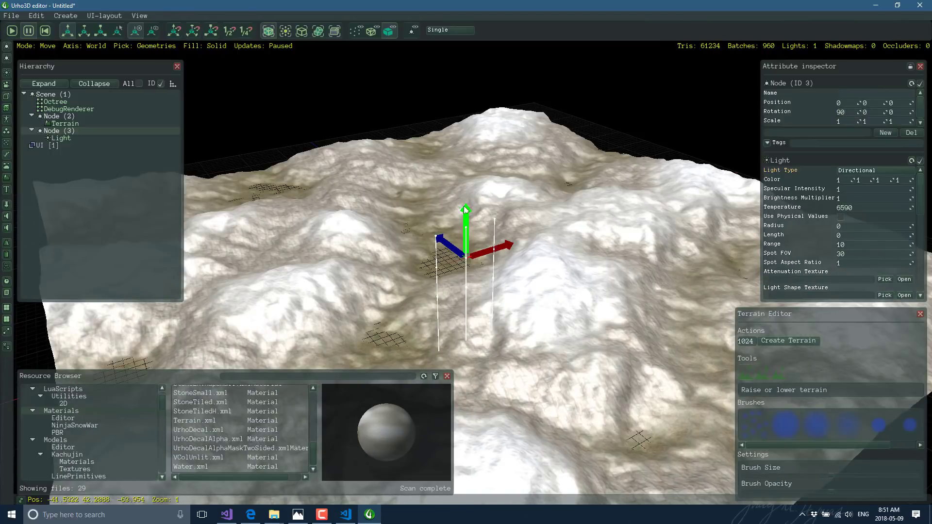
Raise the light high above the terrain and lower its specular intensity
{"action": "left_click_drag", "start_coordinate": [467, 218], "coordinate": [469, 57]}
{"action": "scroll", "coordinate": [506, 229], "scroll_direction": "down", "scroll_amount": 2}
{"action": "scroll", "coordinate": [723, 241], "scroll_direction": "down", "scroll_amount": 1}
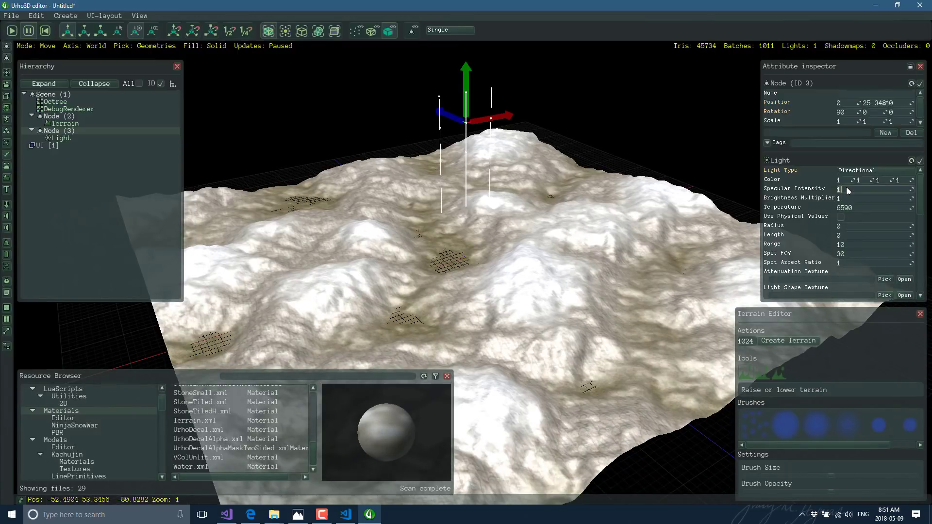
{"action": "key", "text": "BackSpace"}
{"action": "type", "text": "0.5"}
{"action": "key", "text": "Return"}
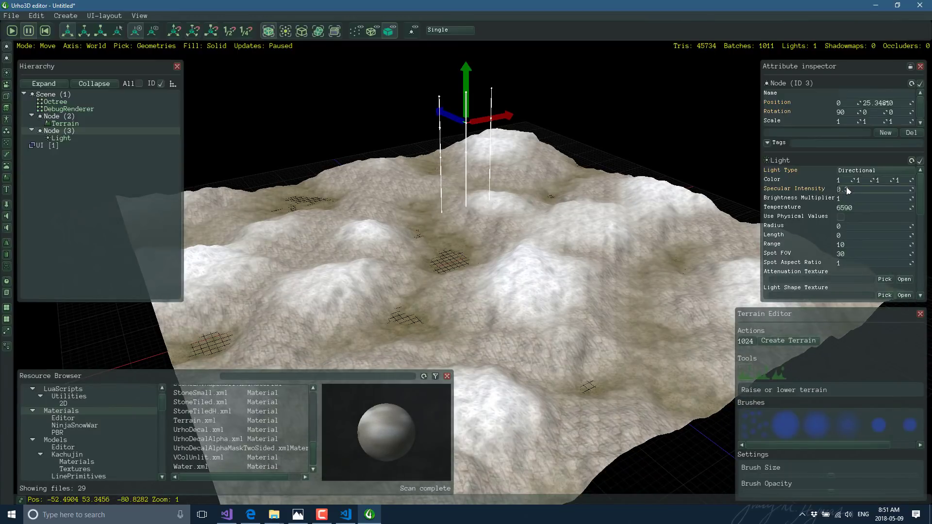
Nudge the terrain slightly upward, then reselect the light node
{"action": "left_click", "coordinate": [75, 119]}
{"action": "left_click_drag", "start_coordinate": [469, 213], "coordinate": [470, 192]}
{"action": "left_click", "coordinate": [57, 131]}
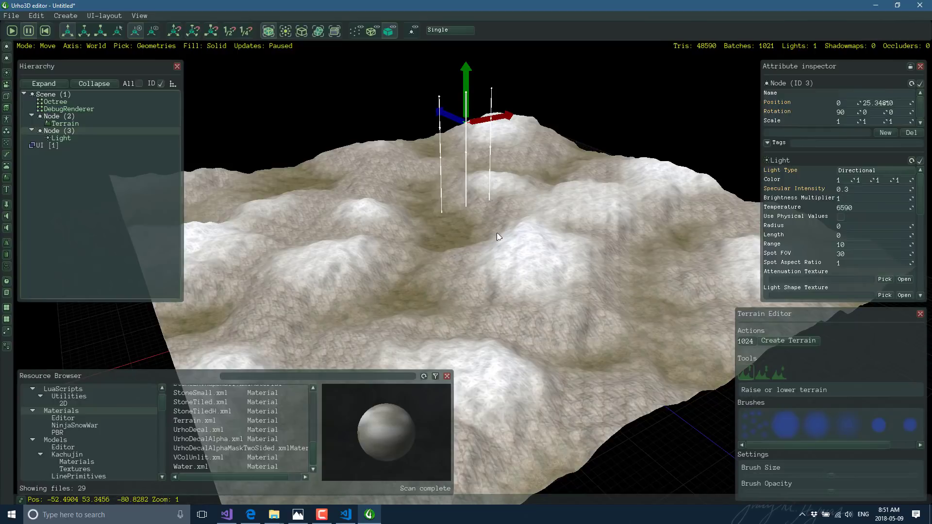
Add another empty replicated node, Node (4), under Scene
{"action": "left_click", "coordinate": [44, 97]}
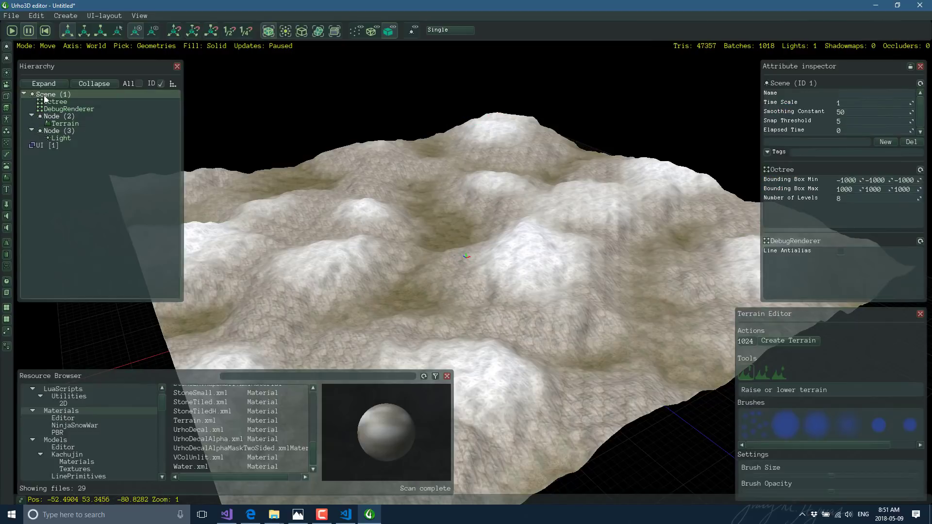
{"action": "left_click", "coordinate": [71, 17]}
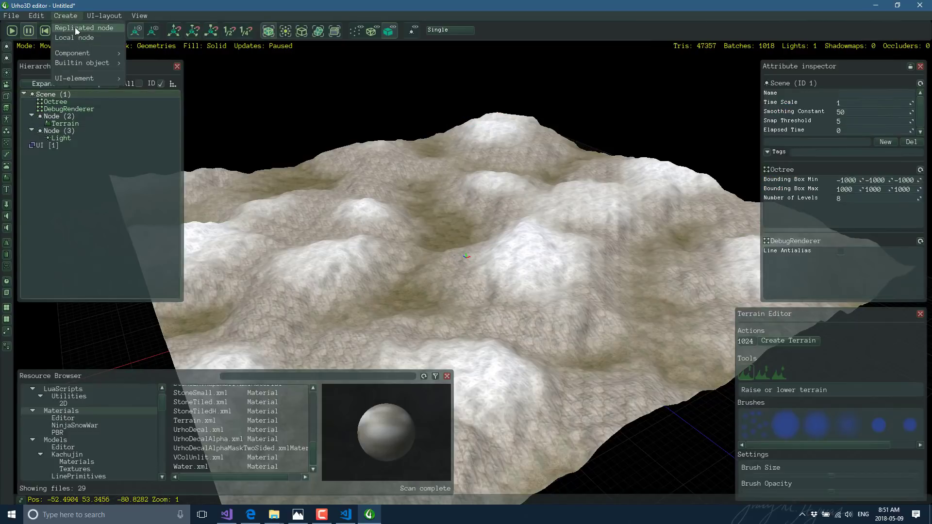
{"action": "left_click", "coordinate": [74, 28]}
Add a built-in Sphere object to the scene
{"action": "left_click", "coordinate": [67, 16]}
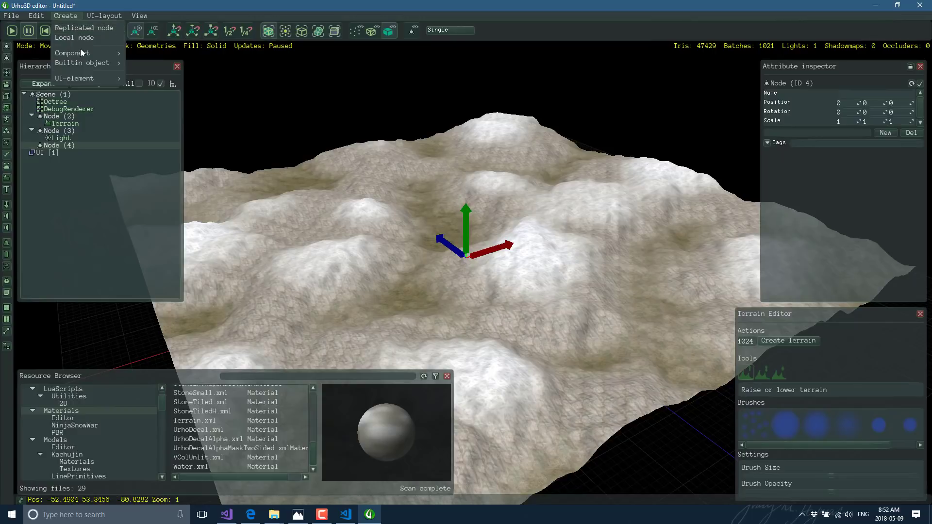
{"action": "left_click", "coordinate": [82, 63]}
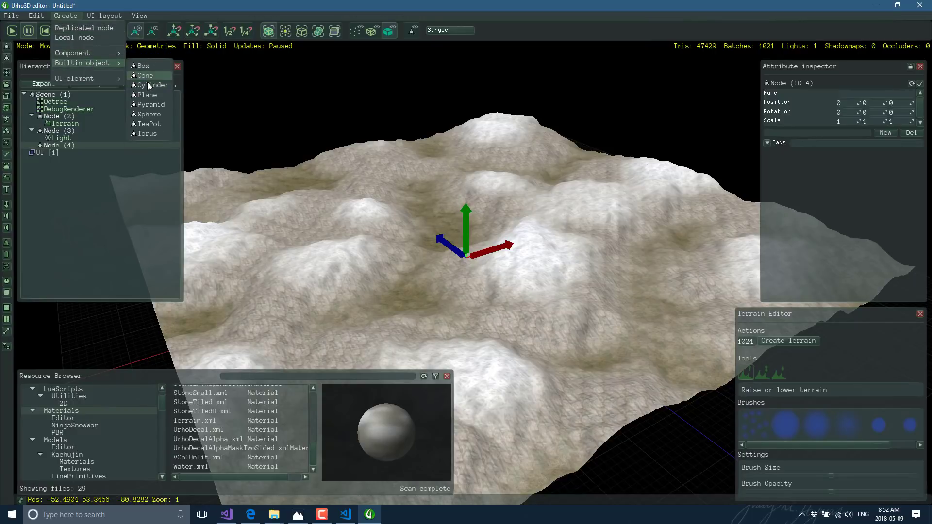
{"action": "left_click", "coordinate": [149, 114]}
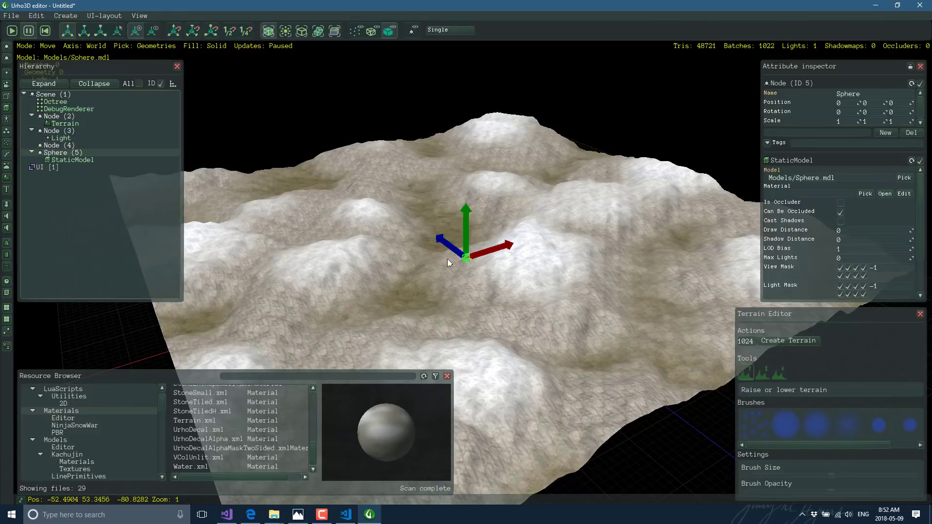
Frame the sphere and raise it well above the terrain
{"action": "key", "text": "f"}
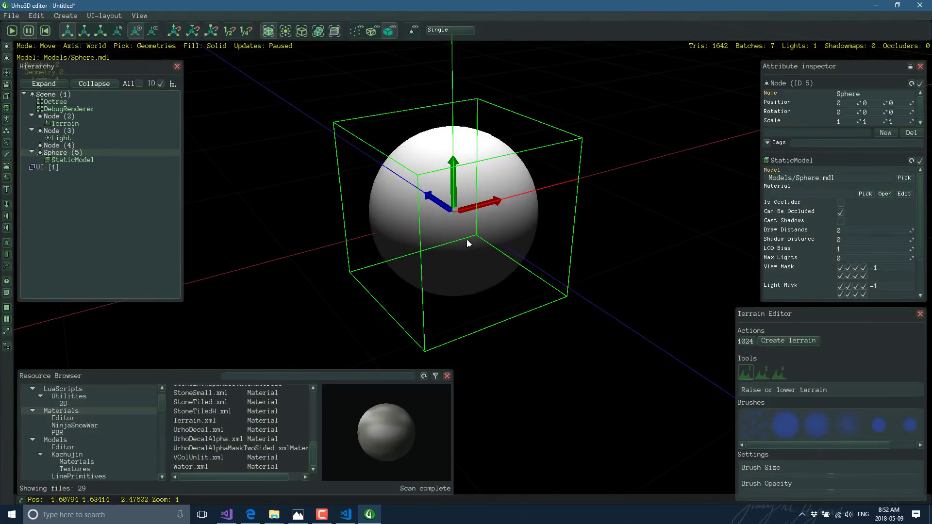
{"action": "left_click_drag", "start_coordinate": [460, 167], "coordinate": [458, 97]}
{"action": "scroll", "coordinate": [535, 224], "scroll_direction": "down", "scroll_amount": 4}
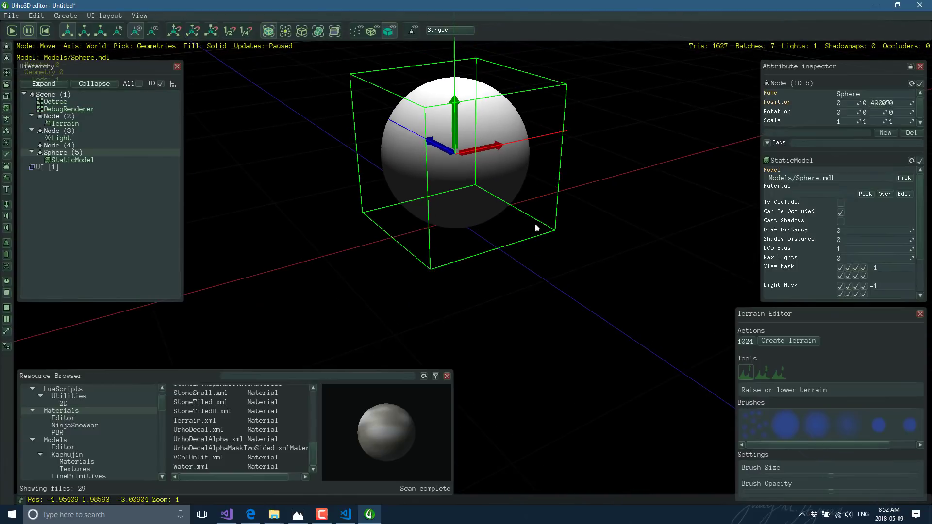
{"action": "scroll", "coordinate": [535, 224], "scroll_direction": "down", "scroll_amount": 5}
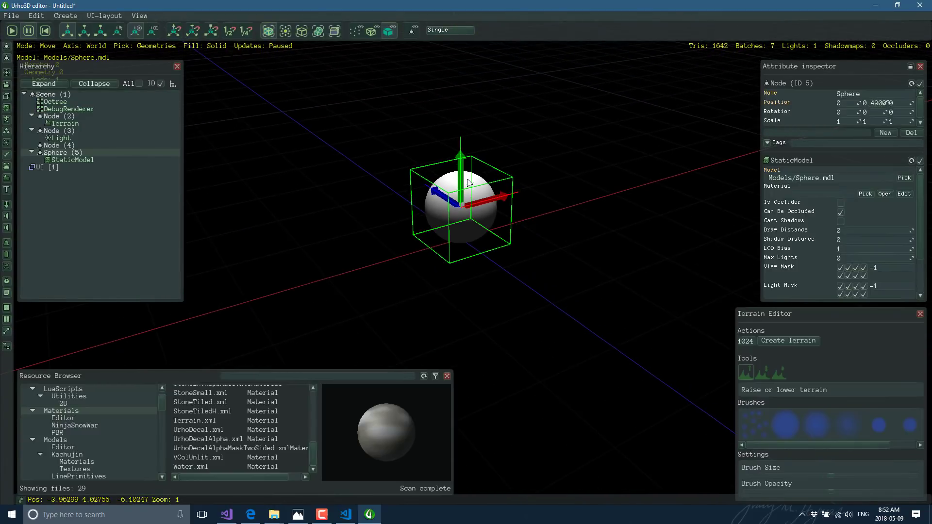
{"action": "left_click_drag", "start_coordinate": [463, 159], "coordinate": [461, 78]}
{"action": "scroll", "coordinate": [531, 226], "scroll_direction": "down", "scroll_amount": 5}
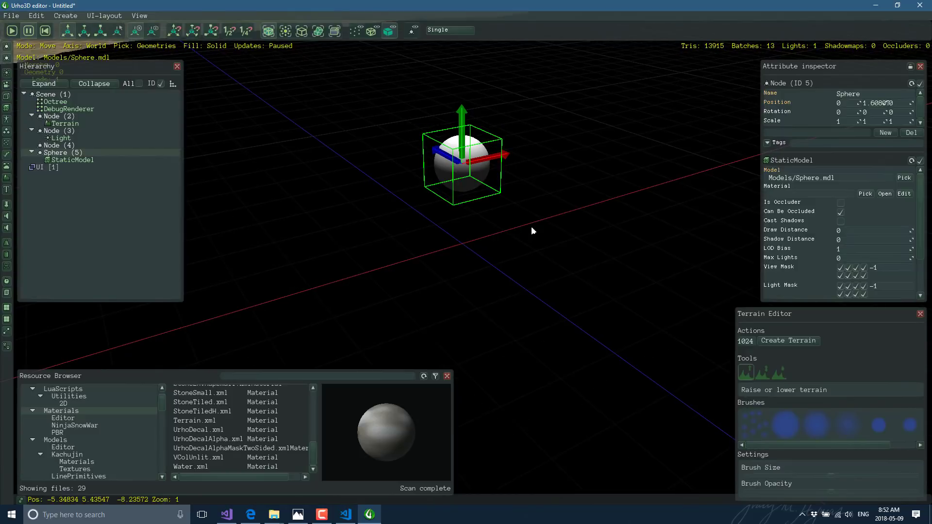
{"action": "scroll", "coordinate": [532, 226], "scroll_direction": "down", "scroll_amount": 5}
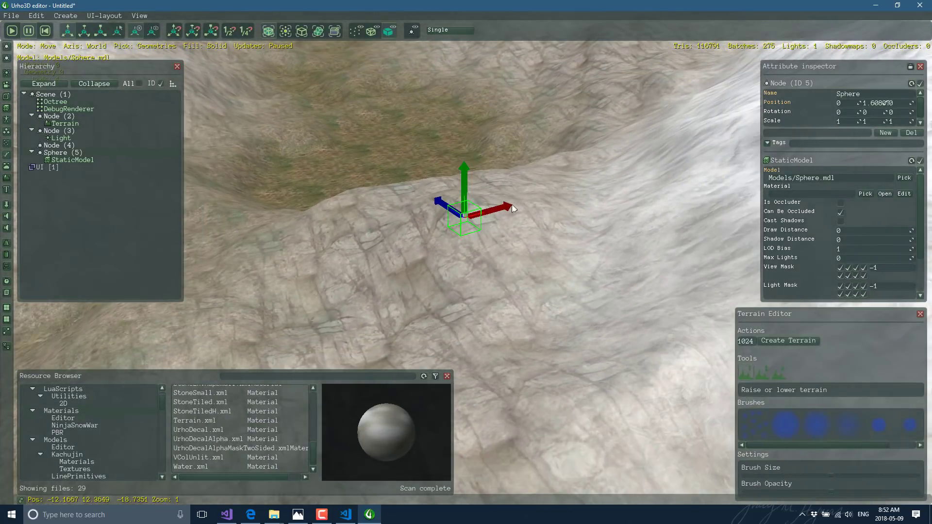
{"action": "left_click_drag", "start_coordinate": [466, 181], "coordinate": [454, 58]}
Scale the sphere to 3 on X, Y and Z, then refocus on the terrain
{"action": "left_click", "coordinate": [847, 121]}
{"action": "key", "text": "BackSpace"}
{"action": "type", "text": "3"}
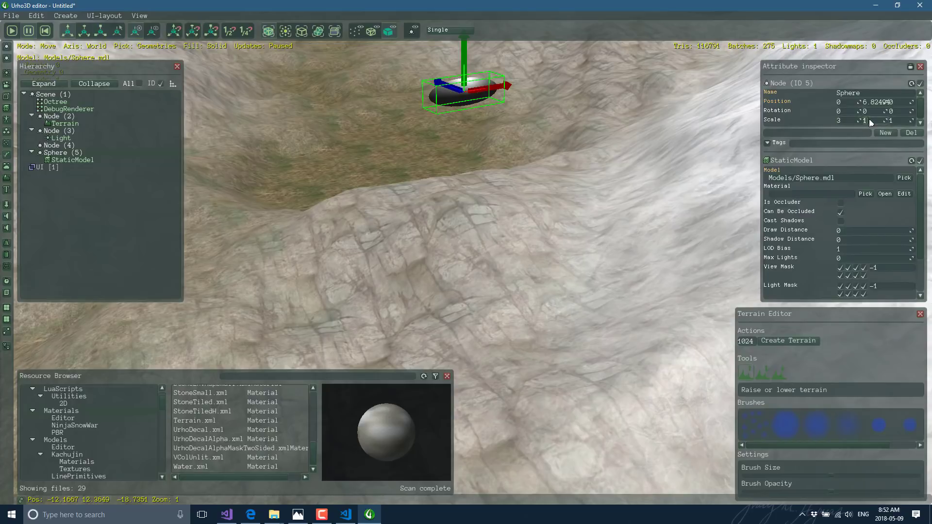
{"action": "key", "text": "BackSpace"}
{"action": "type", "text": "3"}
{"action": "key", "text": "BackSpace"}
{"action": "type", "text": "3"}
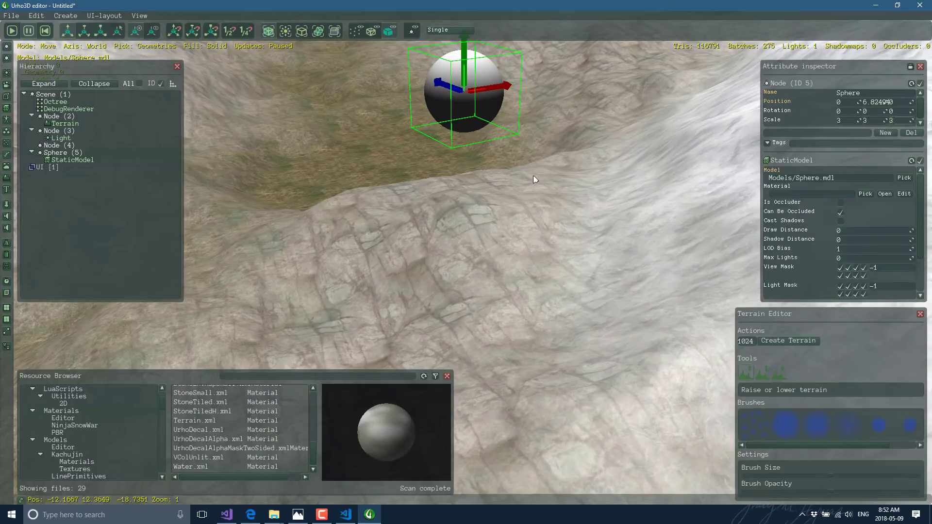
{"action": "left_click", "coordinate": [406, 124]}
{"action": "key", "text": "f"}
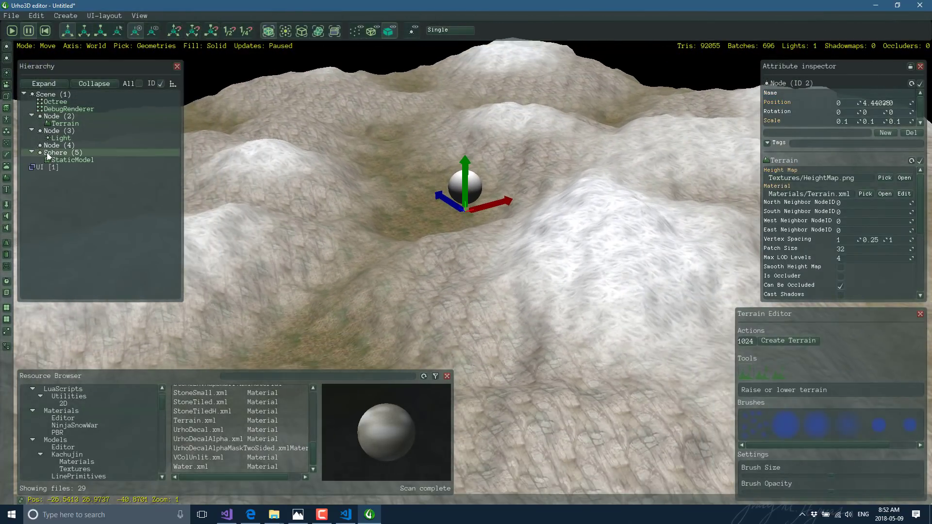
Give the sphere a CollisionShape with shape type Sphere
{"action": "left_click", "coordinate": [56, 152]}
{"action": "left_click", "coordinate": [66, 15]}
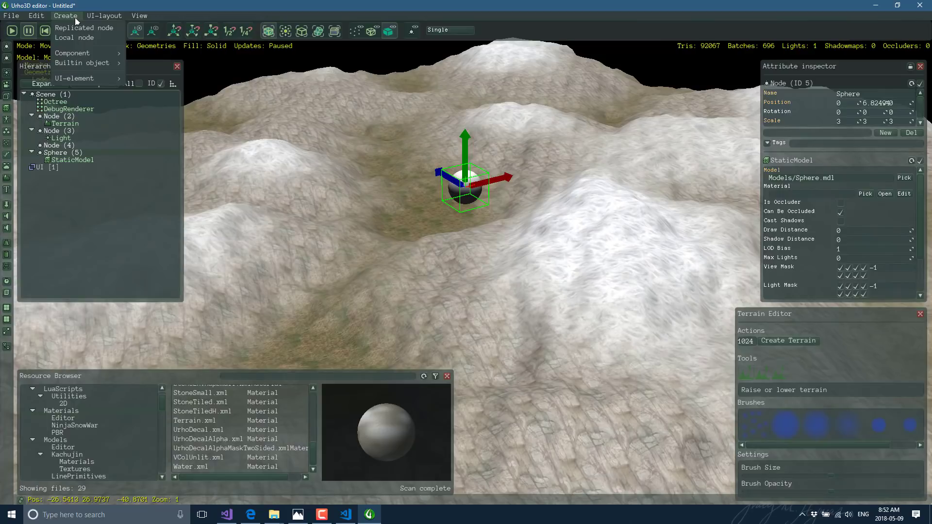
{"action": "mouse_move", "coordinate": [72, 58]}
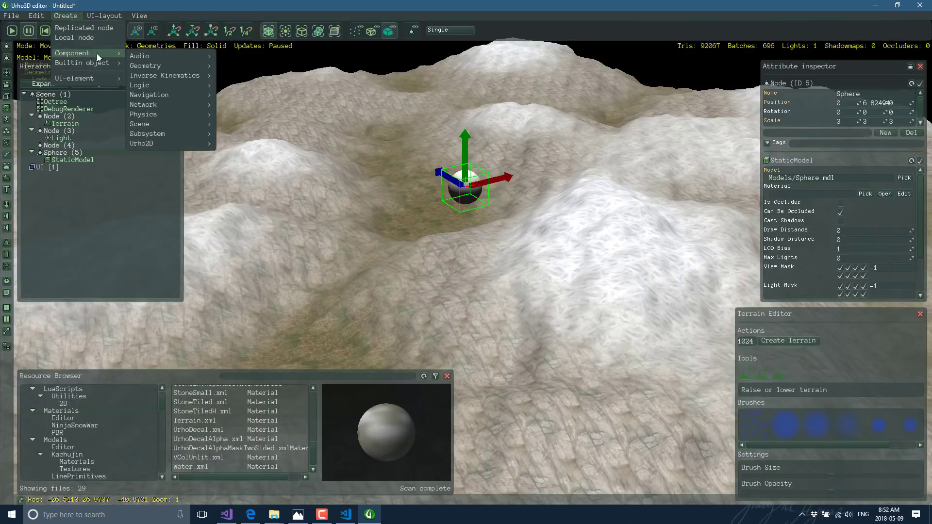
{"action": "mouse_move", "coordinate": [162, 115]}
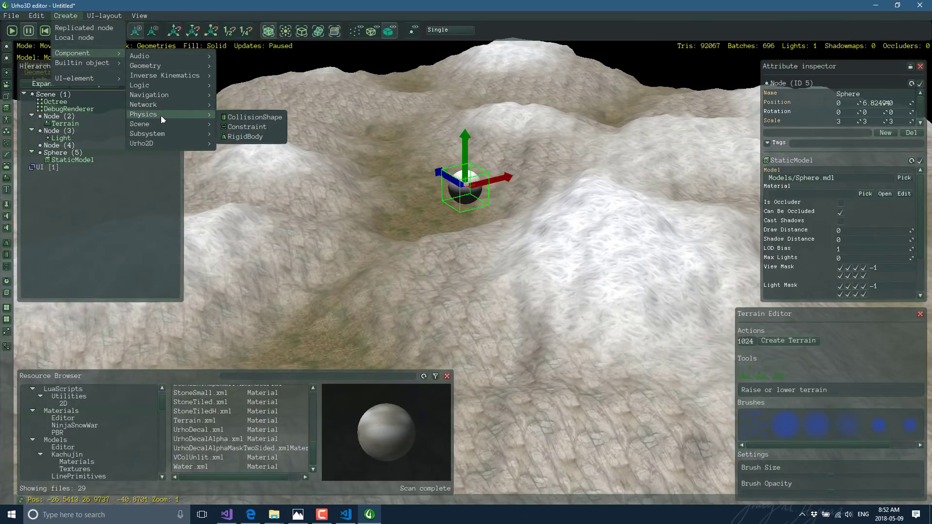
{"action": "left_click", "coordinate": [251, 122]}
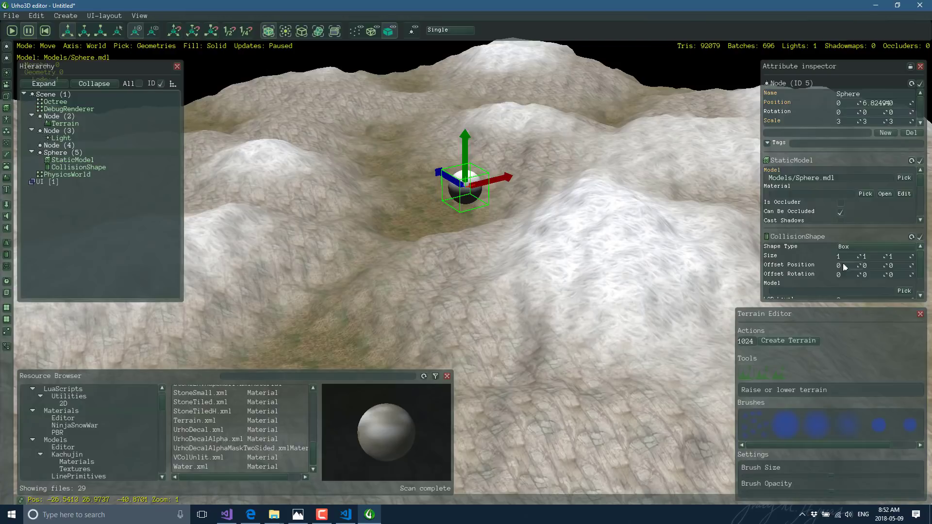
{"action": "left_click", "coordinate": [850, 248]}
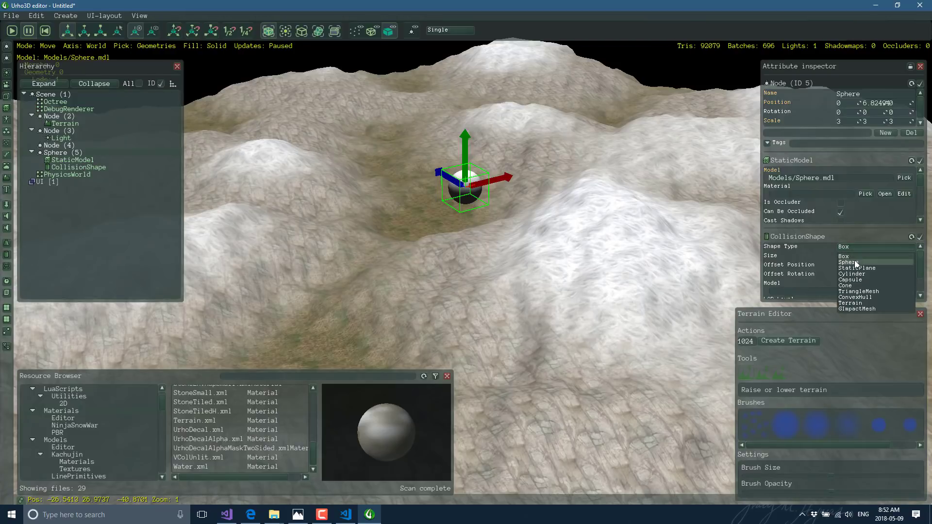
{"action": "left_click", "coordinate": [849, 262]}
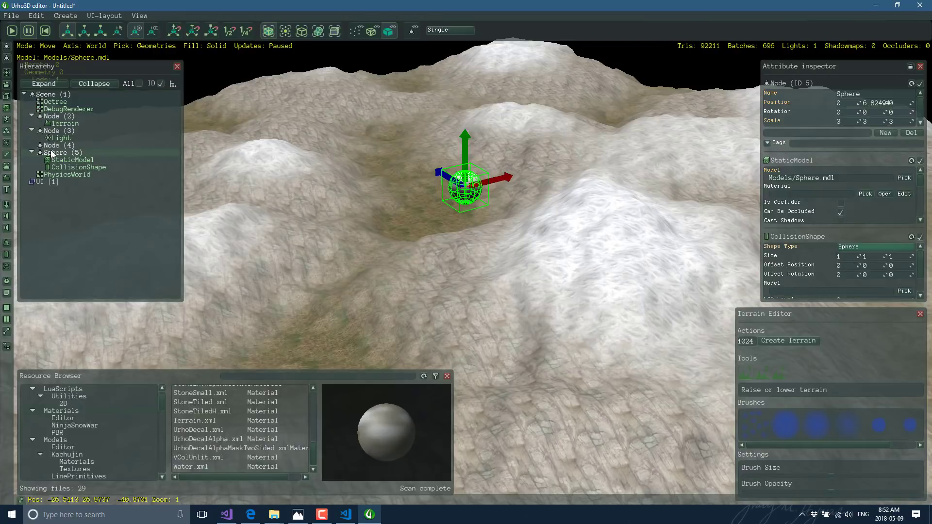
Add a RigidBody with mass 50 and lift the sphere higher above the terrain
{"action": "left_click", "coordinate": [58, 16]}
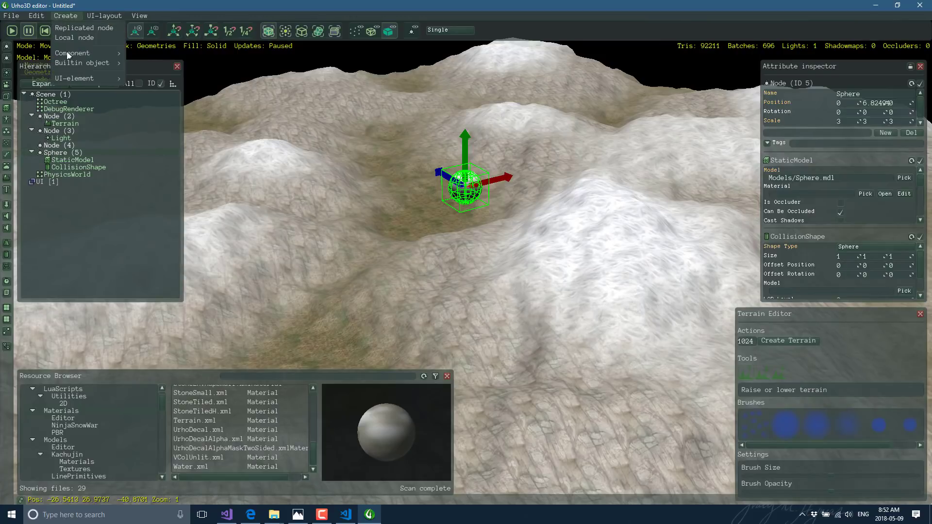
{"action": "mouse_move", "coordinate": [85, 55]}
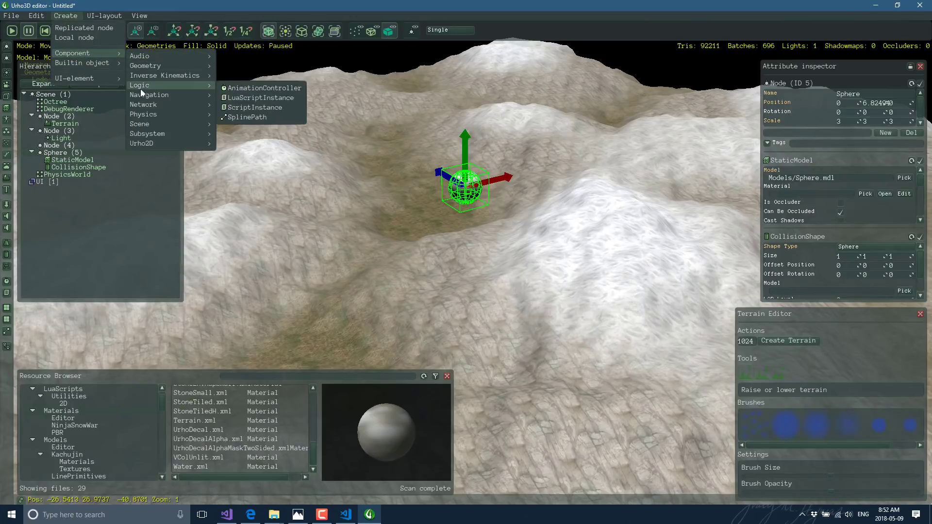
{"action": "mouse_move", "coordinate": [146, 124]}
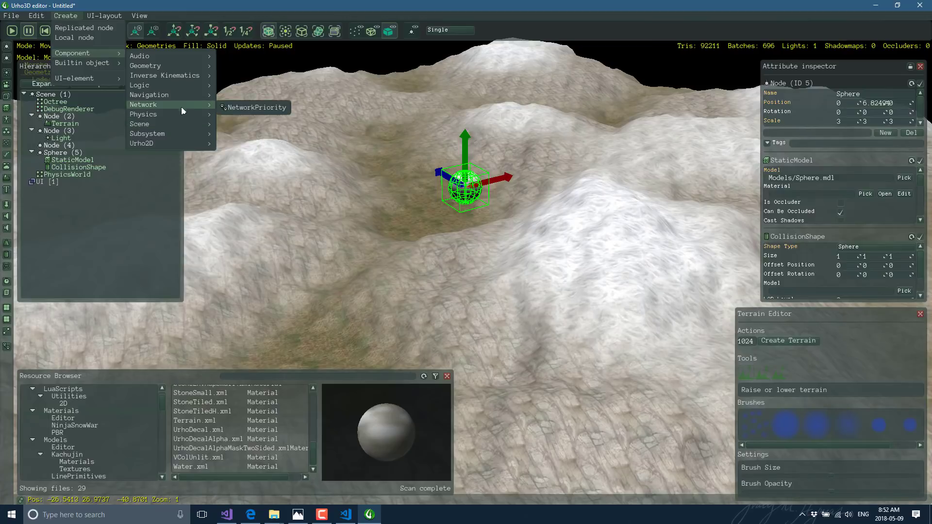
{"action": "mouse_move", "coordinate": [186, 114]}
{"action": "left_click", "coordinate": [252, 137]}
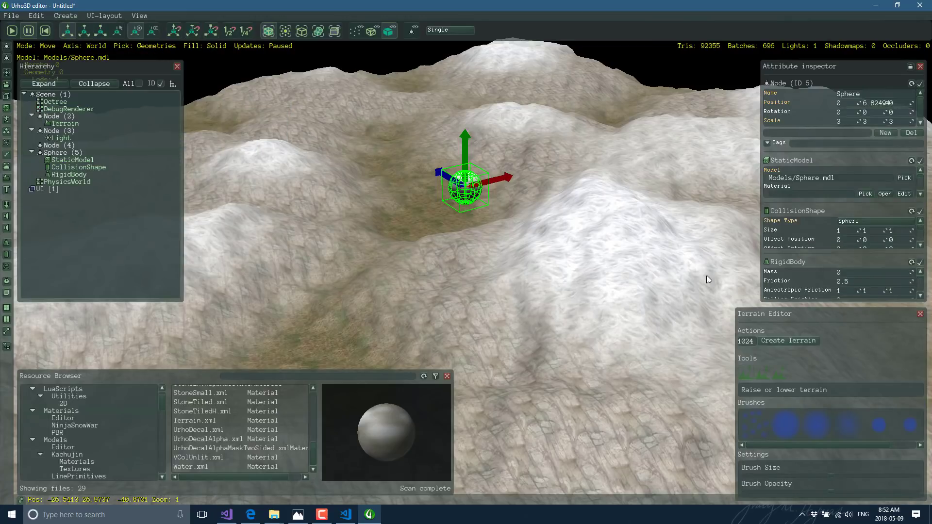
{"action": "left_click", "coordinate": [866, 273]}
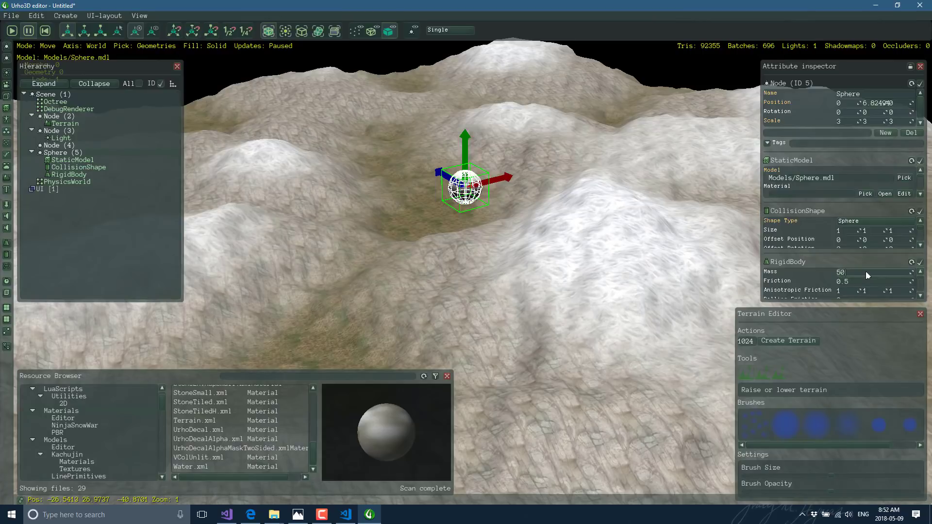
{"action": "key", "text": "BackSpace"}
{"action": "type", "text": "50"}
{"action": "left_click_drag", "start_coordinate": [462, 146], "coordinate": [454, 111]}
{"action": "left_click", "coordinate": [476, 263]}
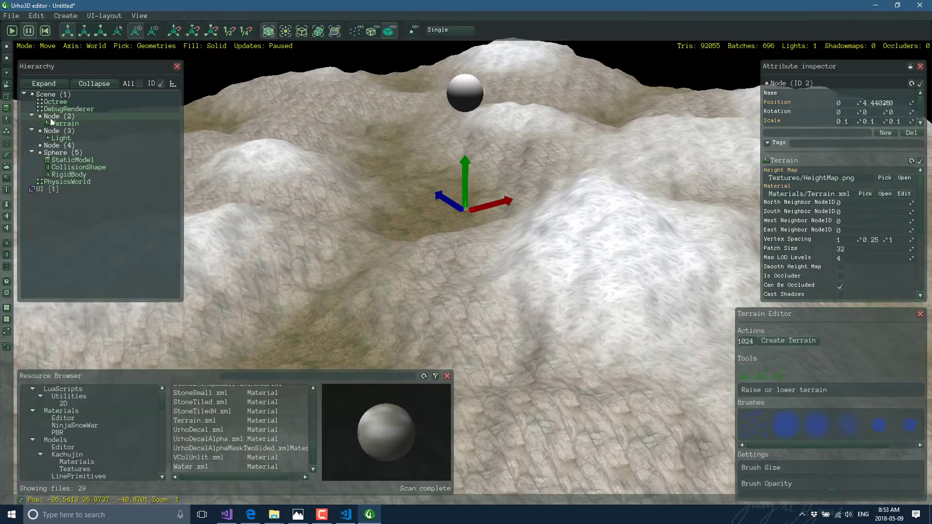
Add a CollisionShape component to the terrain node with Shape Type set to Terrain
{"action": "left_click", "coordinate": [71, 16]}
{"action": "mouse_move", "coordinate": [86, 51]}
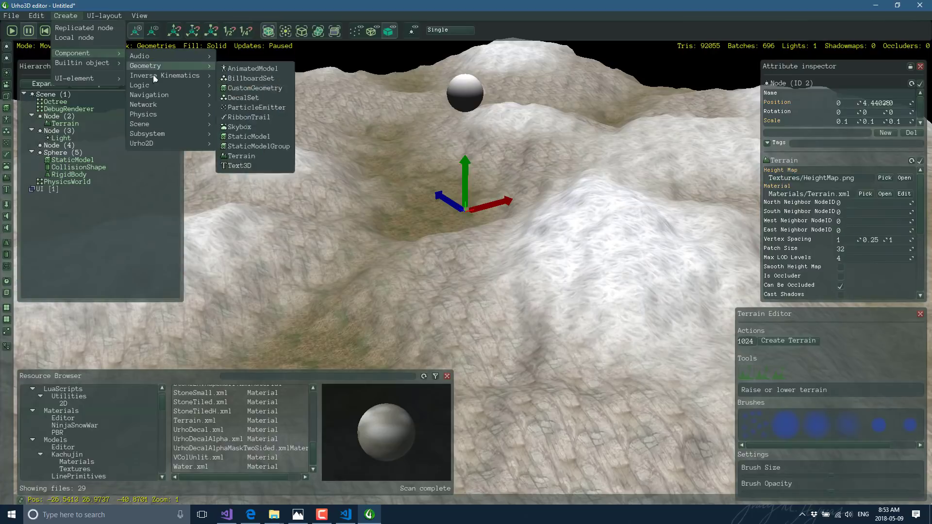
{"action": "mouse_move", "coordinate": [153, 116]}
{"action": "left_click", "coordinate": [238, 117]}
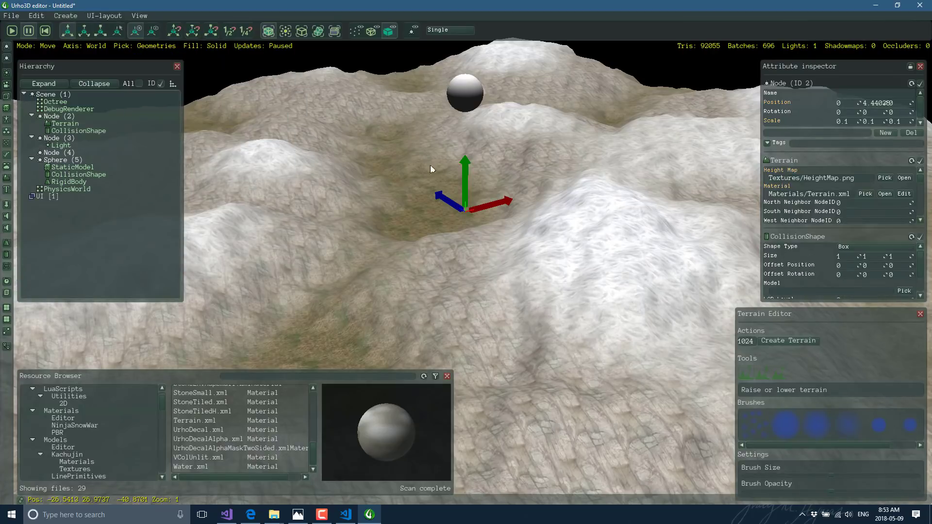
{"action": "left_click", "coordinate": [863, 253]}
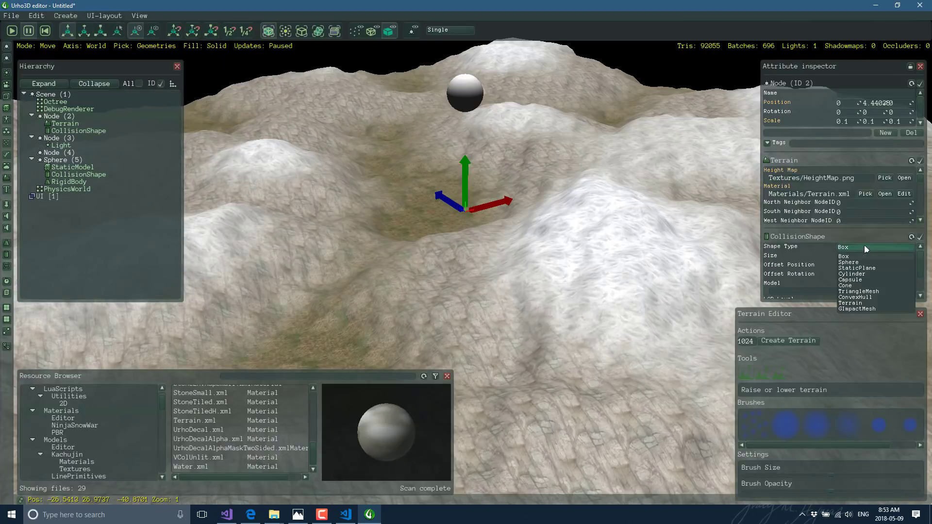
{"action": "left_click", "coordinate": [860, 305]}
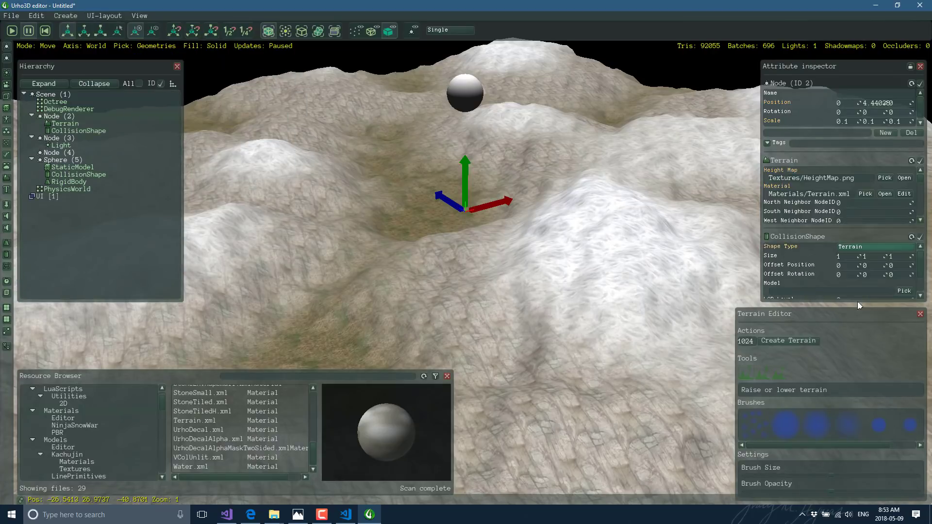
Add a RigidBody component to the terrain and untick its Use Gravity option
{"action": "left_click", "coordinate": [68, 20]}
{"action": "left_click", "coordinate": [66, 18]}
{"action": "left_click", "coordinate": [66, 18]}
{"action": "mouse_move", "coordinate": [111, 54]}
{"action": "mouse_move", "coordinate": [208, 123]}
{"action": "mouse_move", "coordinate": [160, 115]}
{"action": "left_click", "coordinate": [242, 136]}
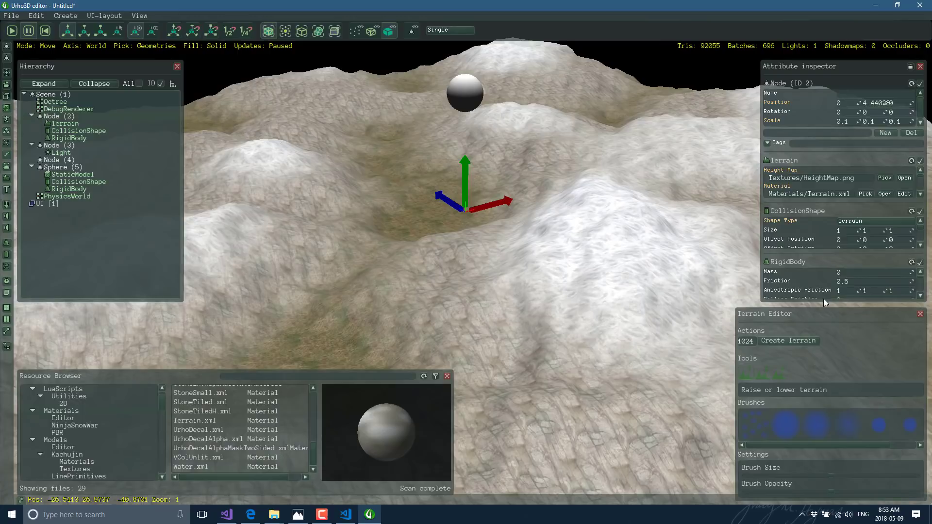
{"action": "left_click_drag", "start_coordinate": [826, 301], "coordinate": [831, 386]}
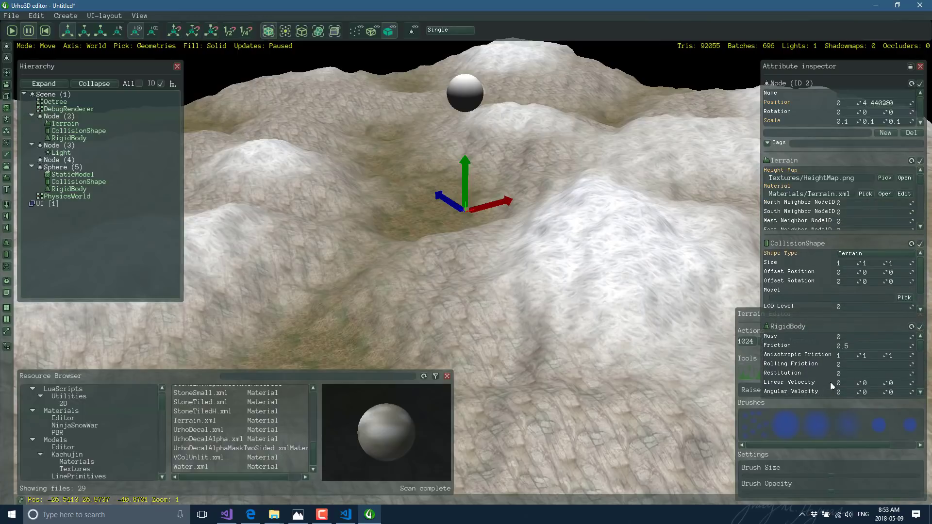
{"action": "left_click_drag", "start_coordinate": [925, 347], "coordinate": [927, 364]}
{"action": "scroll", "coordinate": [850, 373], "scroll_direction": "down", "scroll_amount": 5}
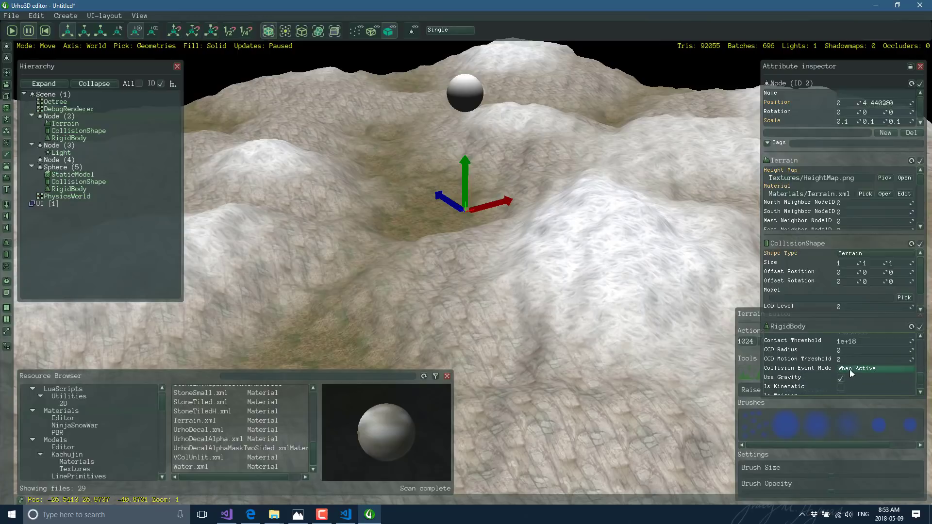
{"action": "left_click", "coordinate": [843, 378]}
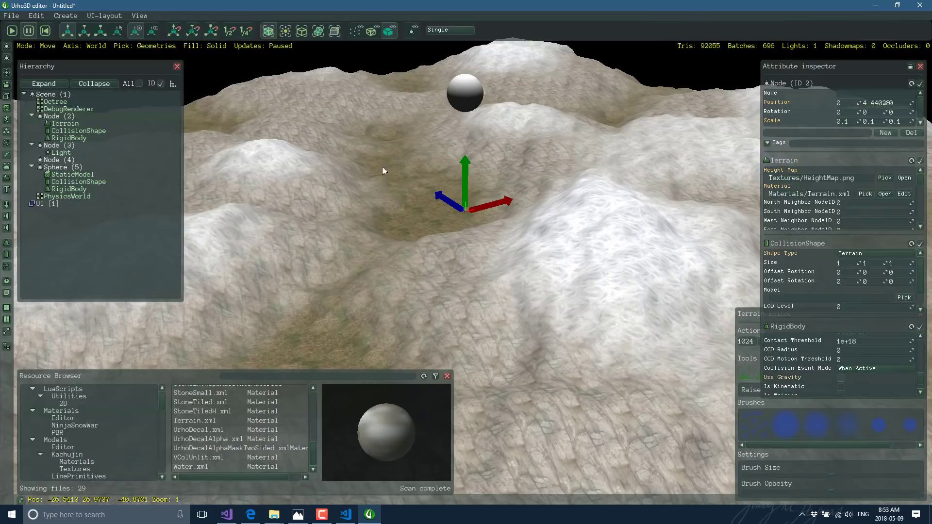
With the sphere selected, play the scene until the ball drops onto the terrain, then pause
{"action": "left_click", "coordinate": [463, 97]}
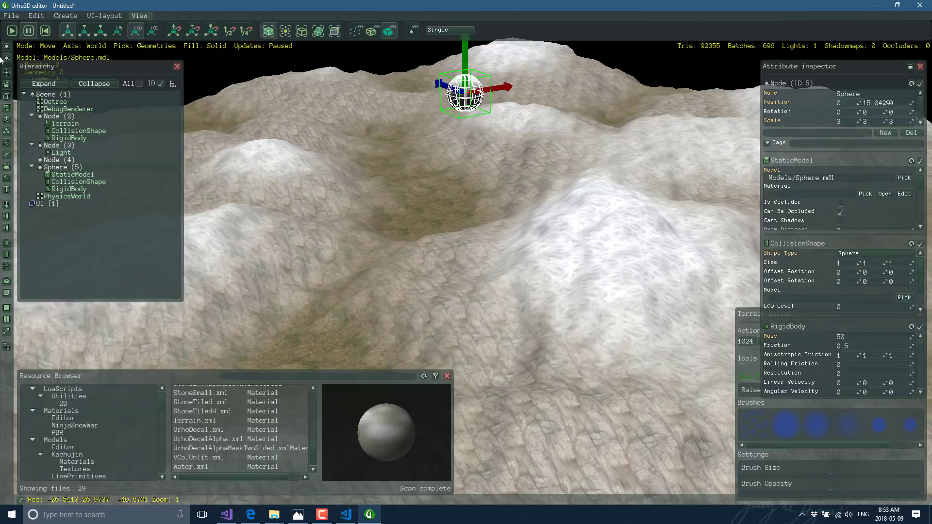
{"action": "left_click", "coordinate": [14, 33]}
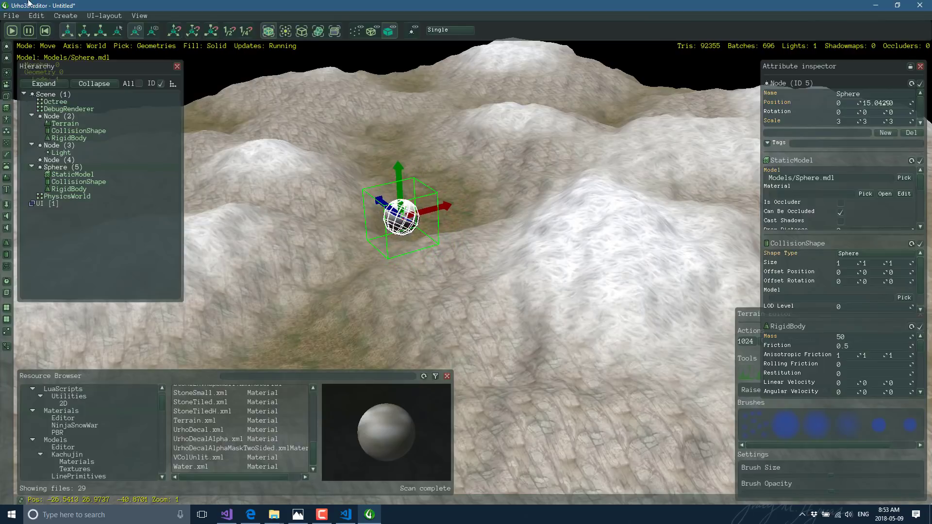
{"action": "left_click", "coordinate": [29, 32]}
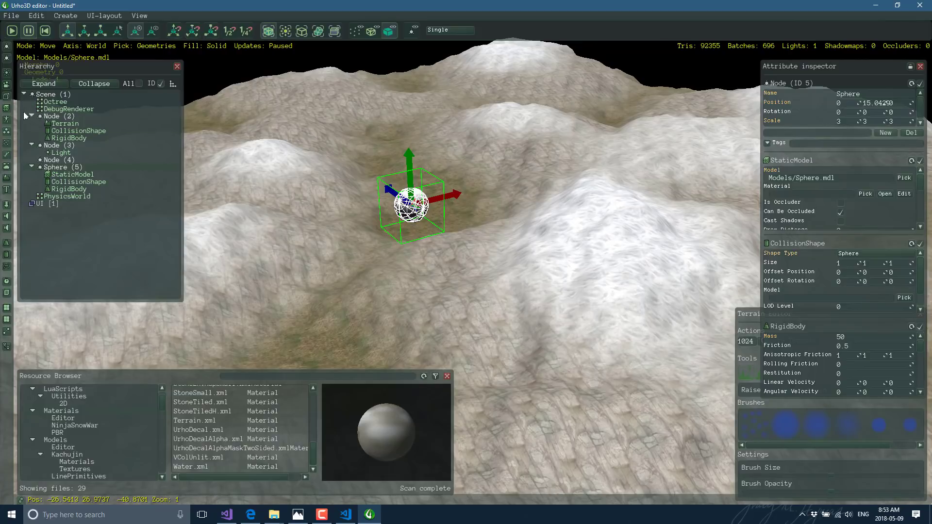
Create a new node under the Scene root and give it an AnimatedModel component
{"action": "left_click", "coordinate": [43, 95]}
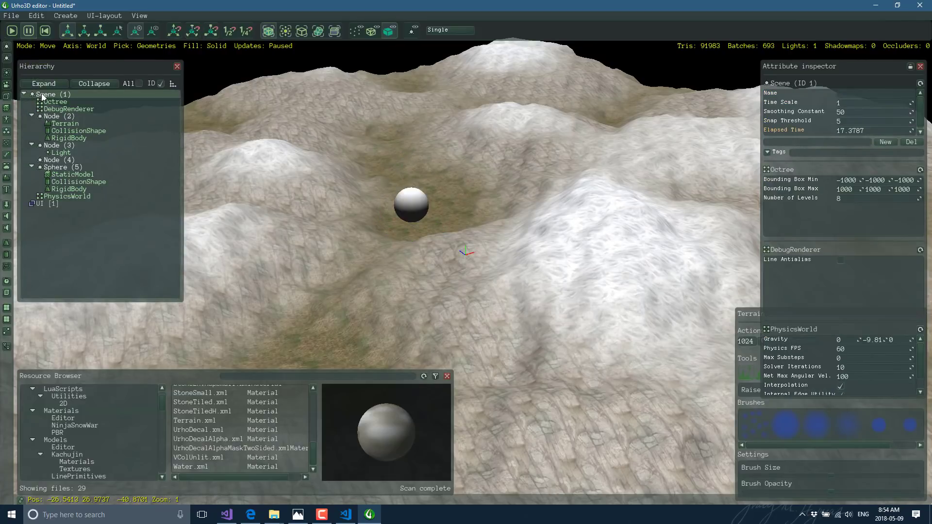
{"action": "left_click", "coordinate": [62, 17]}
{"action": "left_click", "coordinate": [73, 28]}
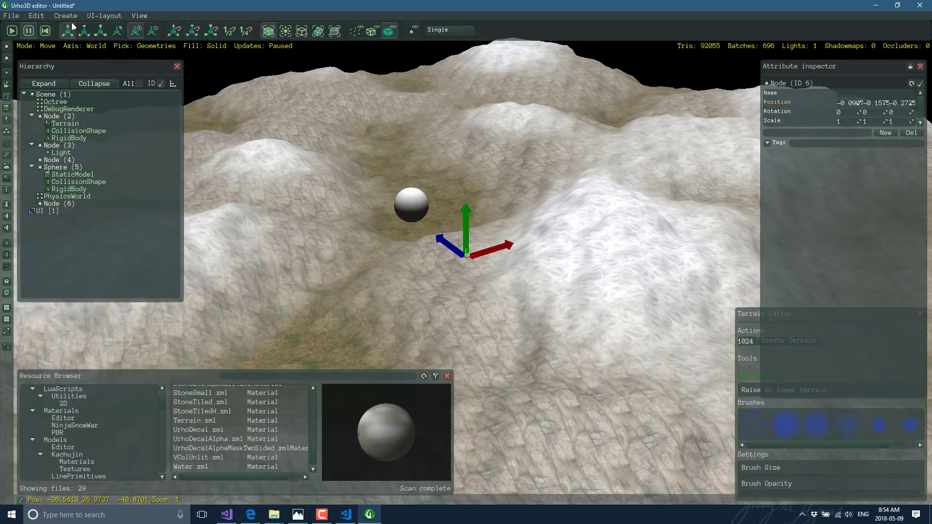
{"action": "left_click", "coordinate": [66, 16]}
{"action": "mouse_move", "coordinate": [74, 54]}
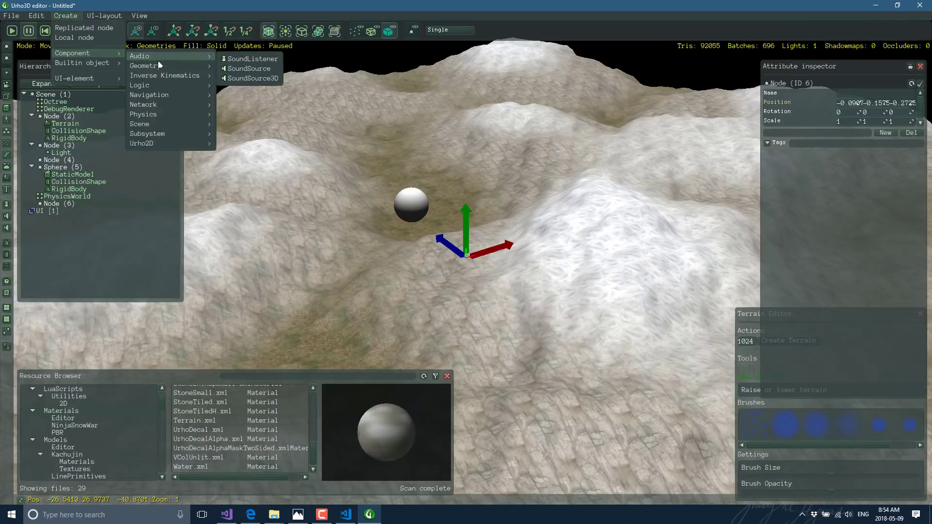
{"action": "mouse_move", "coordinate": [167, 68]}
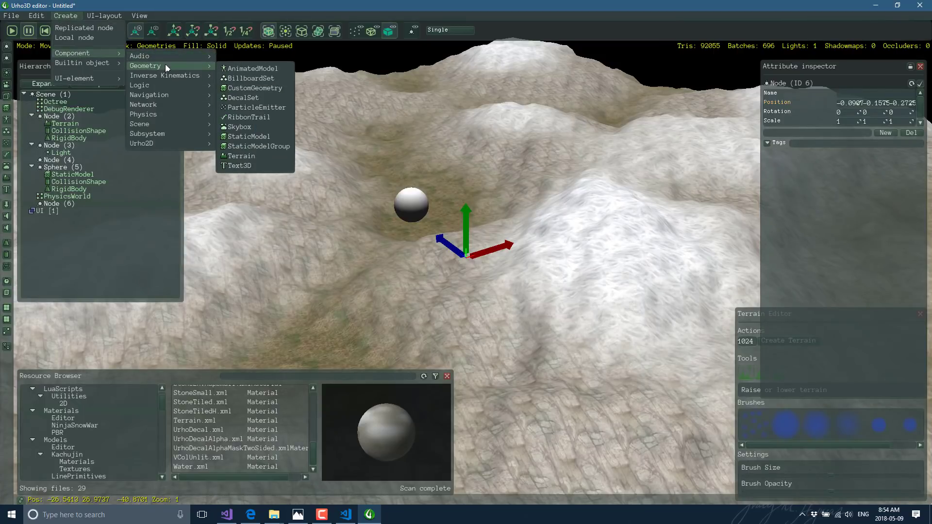
{"action": "left_click", "coordinate": [253, 69]}
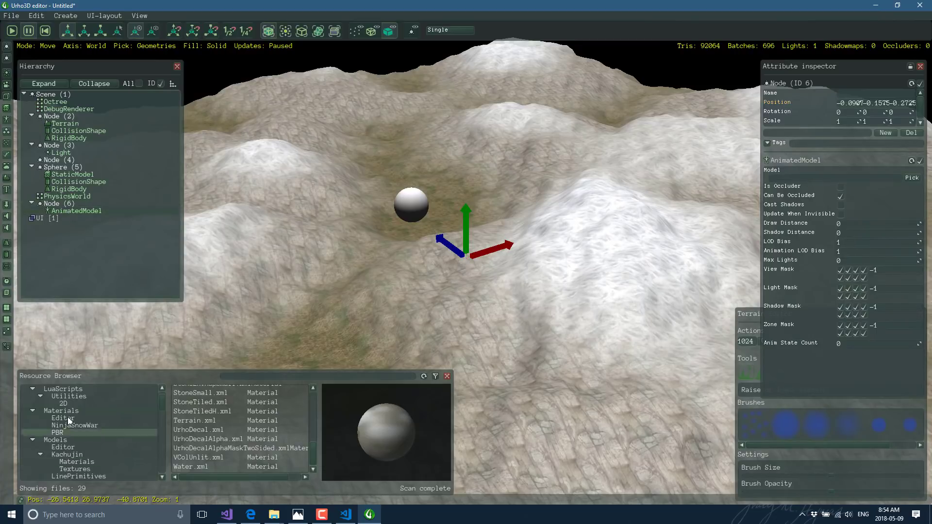
Assign Models/Jack.mdl from the Resource Browser to the AnimatedModel's Model field
{"action": "left_click", "coordinate": [55, 440]}
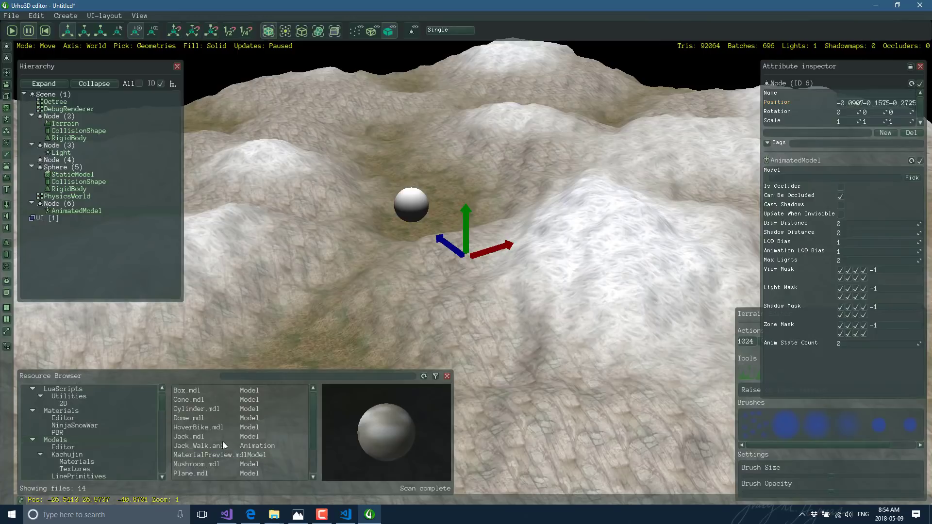
{"action": "left_click", "coordinate": [189, 439]}
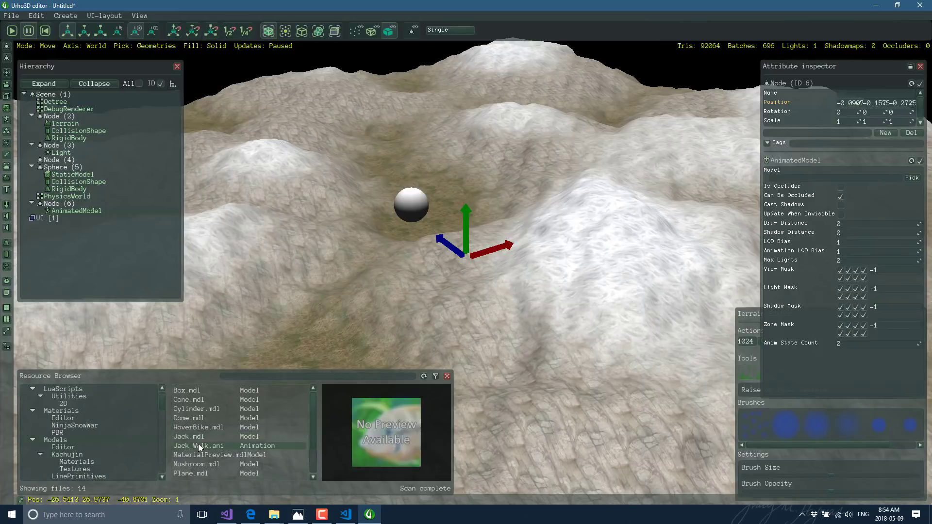
{"action": "left_click_drag", "start_coordinate": [199, 439], "coordinate": [792, 181]}
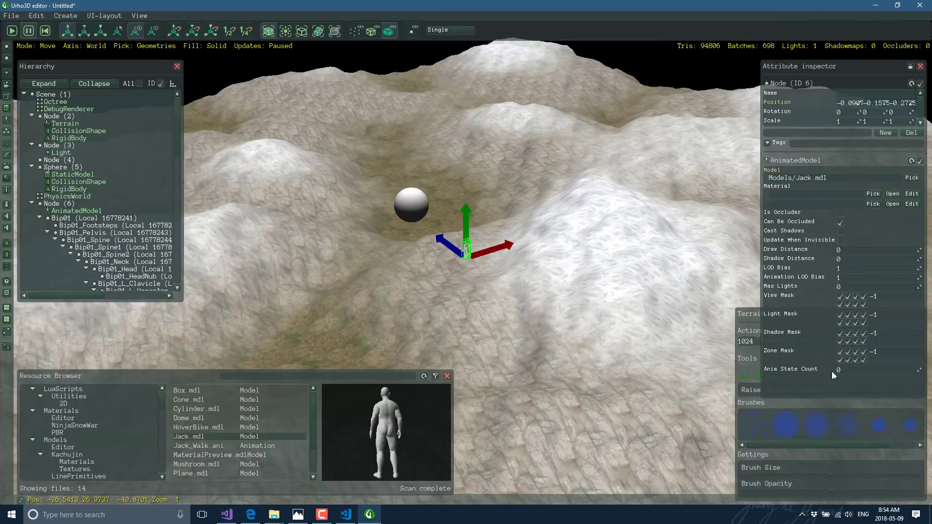
Set Anim State Count to 1 and assign Jack_Walk.ani as the animation
{"action": "left_click", "coordinate": [852, 372]}
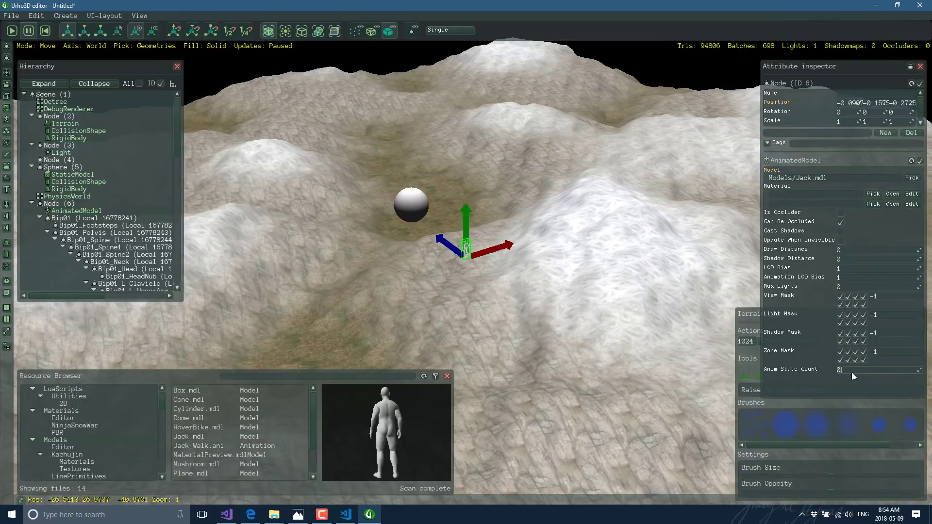
{"action": "type", "text": "1"}
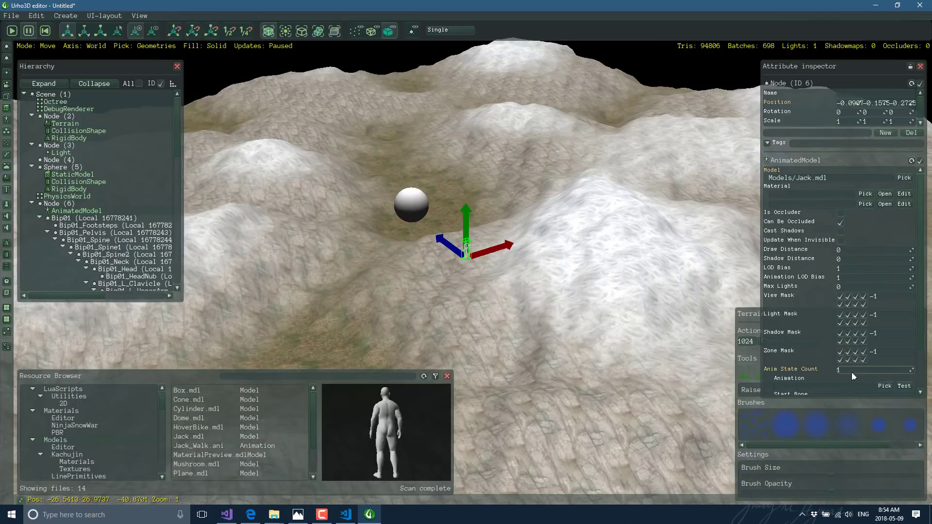
{"action": "left_click_drag", "start_coordinate": [198, 447], "coordinate": [808, 389]}
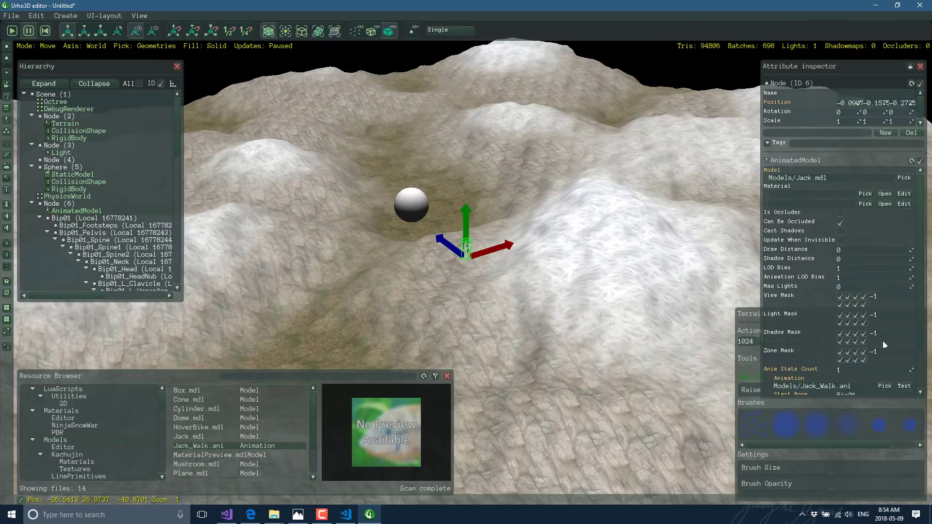
Raise Jack above the terrain and set the node's scale to 5, 5, 5
{"action": "scroll", "coordinate": [921, 291], "scroll_direction": "down", "scroll_amount": 3}
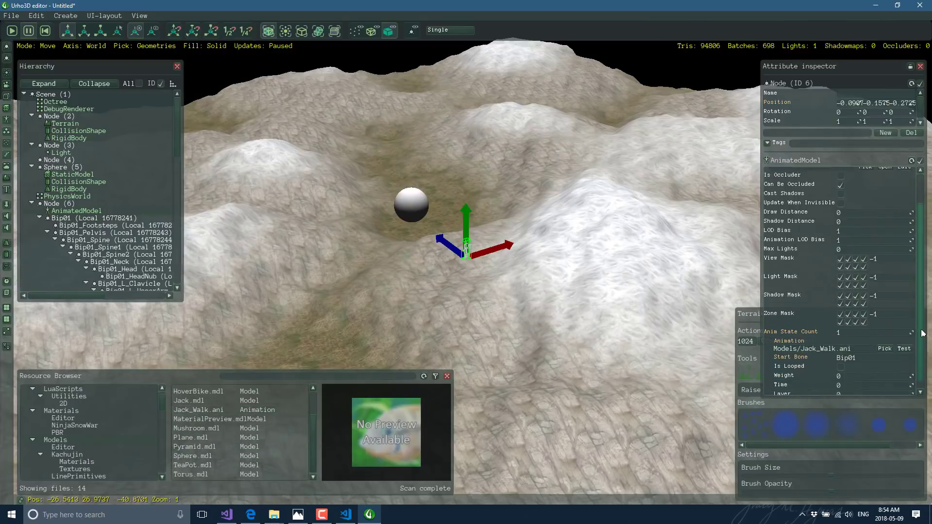
{"action": "left_click_drag", "start_coordinate": [463, 213], "coordinate": [464, 139]}
{"action": "left_click", "coordinate": [847, 121]}
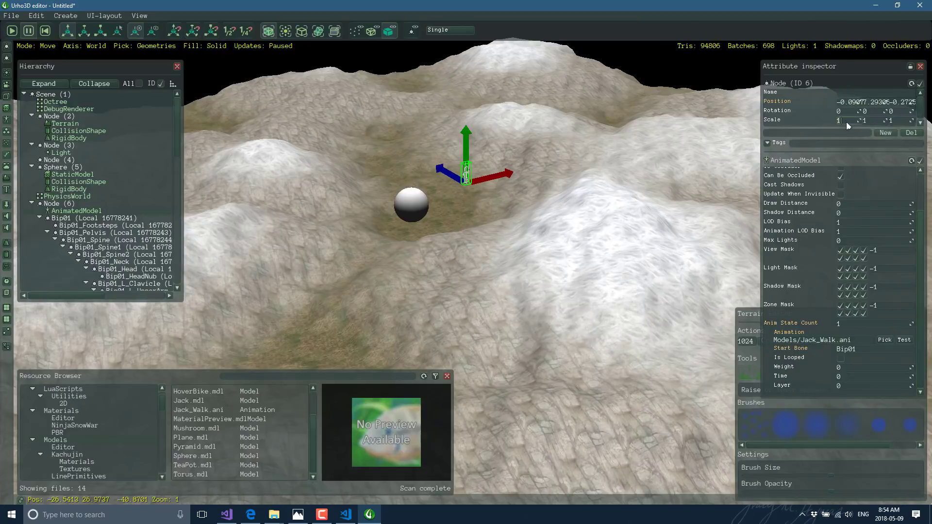
{"action": "key", "text": "BackSpace"}
{"action": "type", "text": "5"}
{"action": "left_click", "coordinate": [874, 116]}
{"action": "key", "text": "BackSpace"}
{"action": "type", "text": "5"}
{"action": "left_click", "coordinate": [902, 118]}
{"action": "key", "text": "BackSpace"}
{"action": "type", "text": "5"}
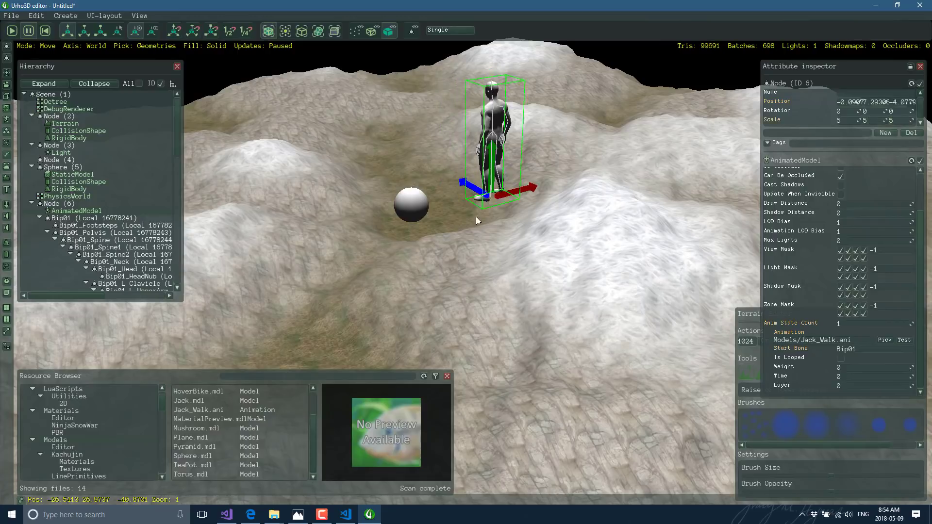
Bring the camera close to Jack, then tick Is Looped and set animation Weight to 1
{"action": "left_click_drag", "start_coordinate": [479, 222], "coordinate": [483, 224]}
{"action": "right_click_drag", "start_coordinate": [582, 232], "coordinate": [595, 83]}
{"action": "right_click_drag", "start_coordinate": [597, 172], "coordinate": [545, 206]}
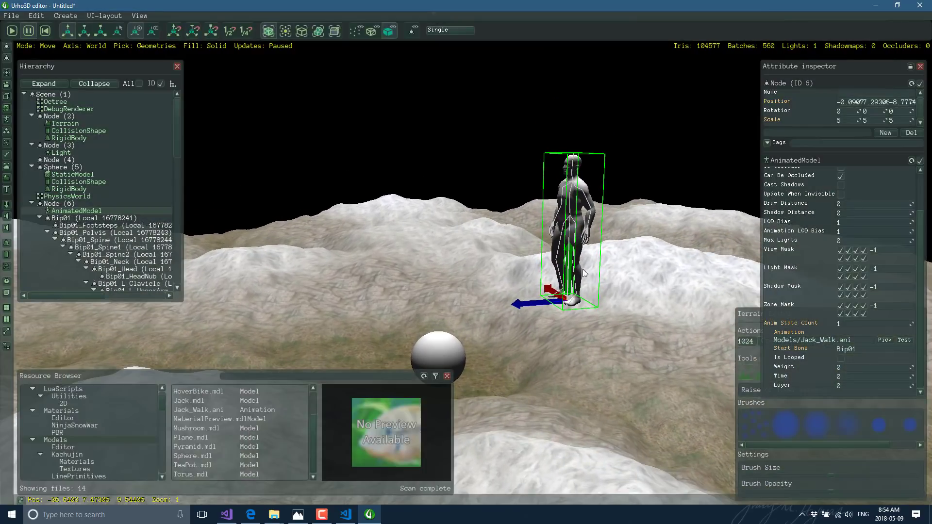
{"action": "left_click", "coordinate": [611, 303]}
{"action": "left_click", "coordinate": [576, 205]}
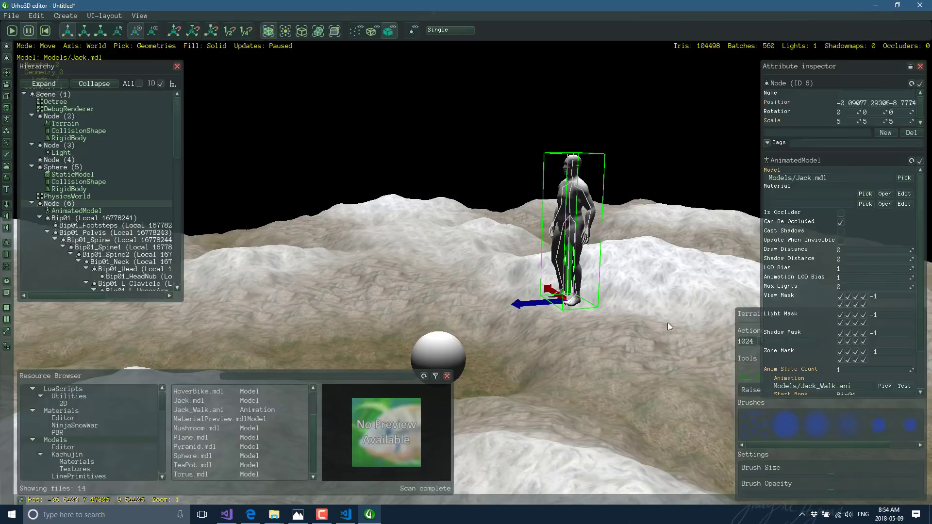
{"action": "scroll", "coordinate": [808, 357], "scroll_direction": "down", "scroll_amount": 2}
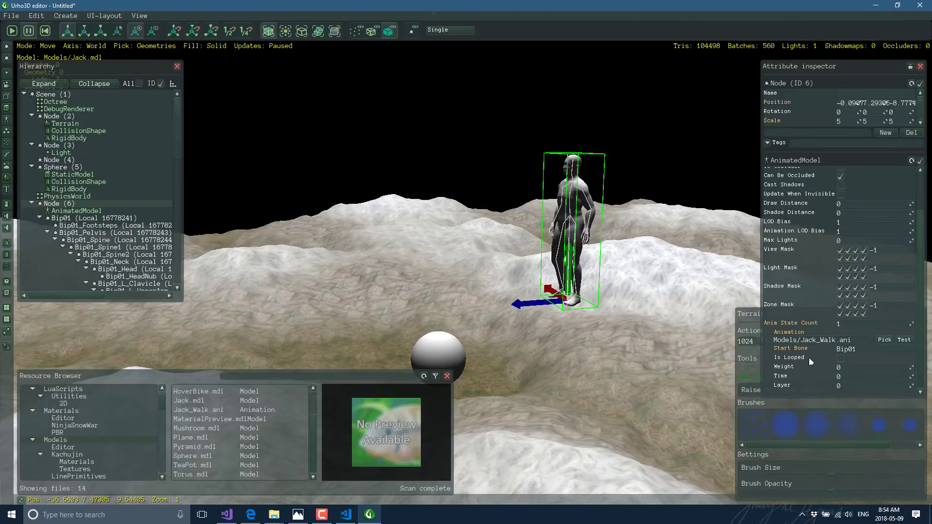
{"action": "left_click", "coordinate": [842, 358]}
{"action": "key", "text": "BackSpace"}
{"action": "type", "text": "1"}
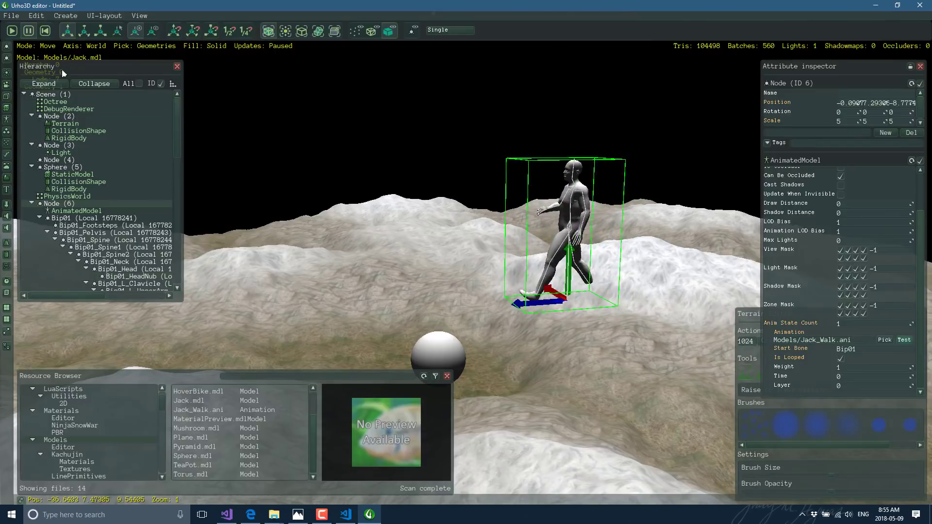
{"action": "left_click", "coordinate": [74, 16]}
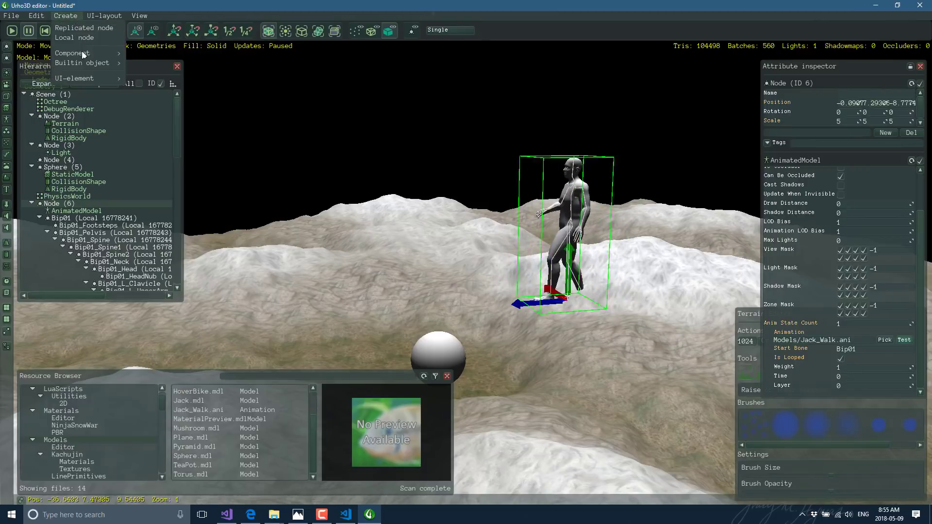
{"action": "mouse_move", "coordinate": [83, 53]}
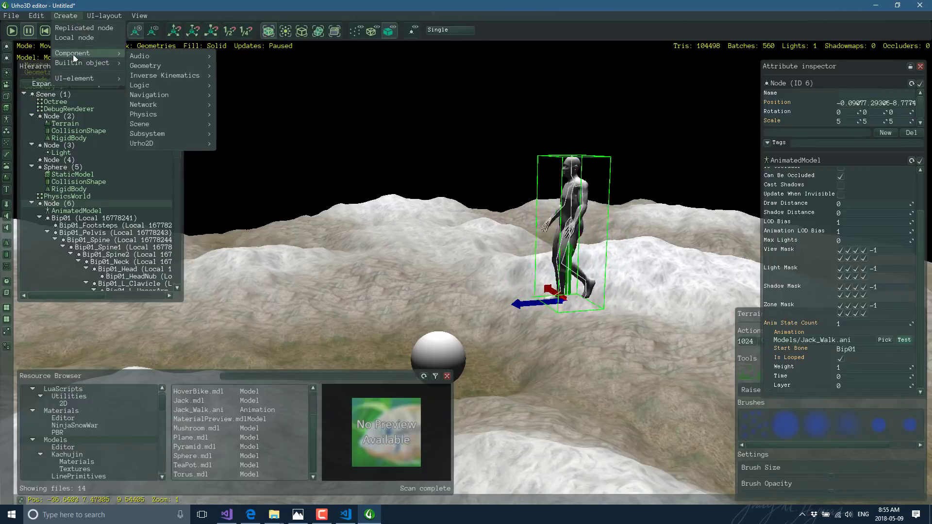
{"action": "mouse_move", "coordinate": [101, 80]}
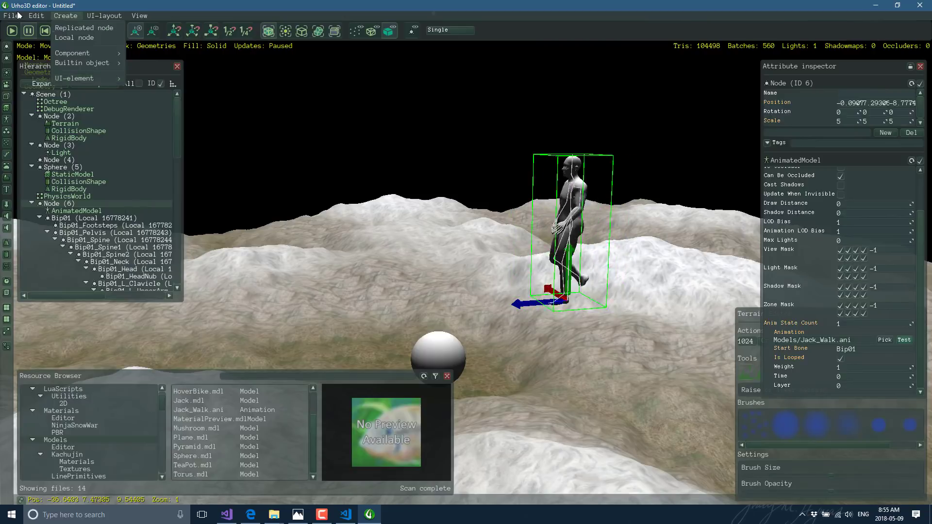
{"action": "mouse_move", "coordinate": [11, 15]}
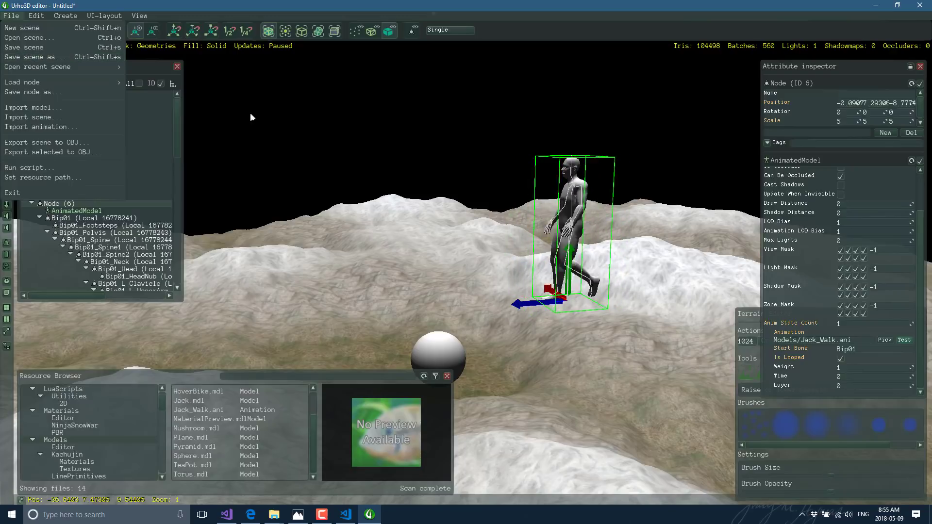
{"action": "left_click", "coordinate": [293, 227]}
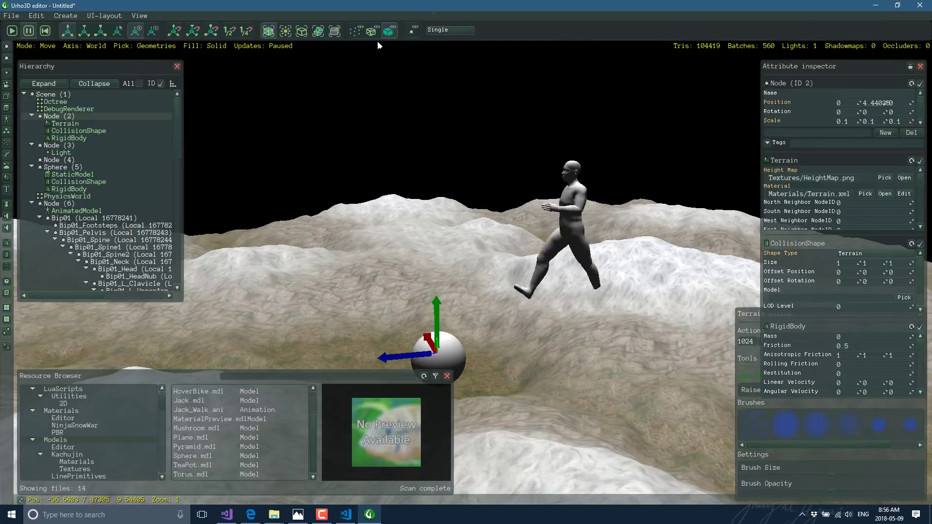
Switch the viewport layout to '1 Top / 2 Bottom' to get three viewports
{"action": "left_click", "coordinate": [458, 30]}
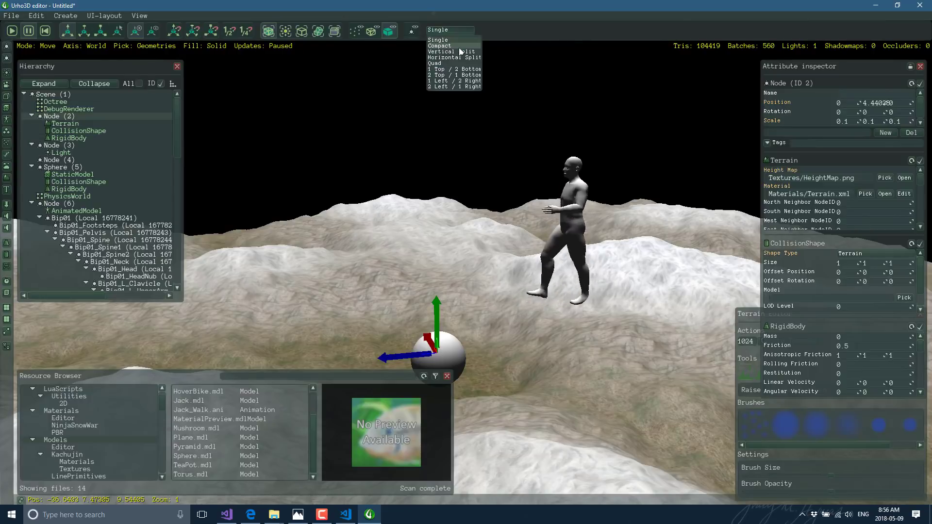
{"action": "left_click", "coordinate": [458, 68]}
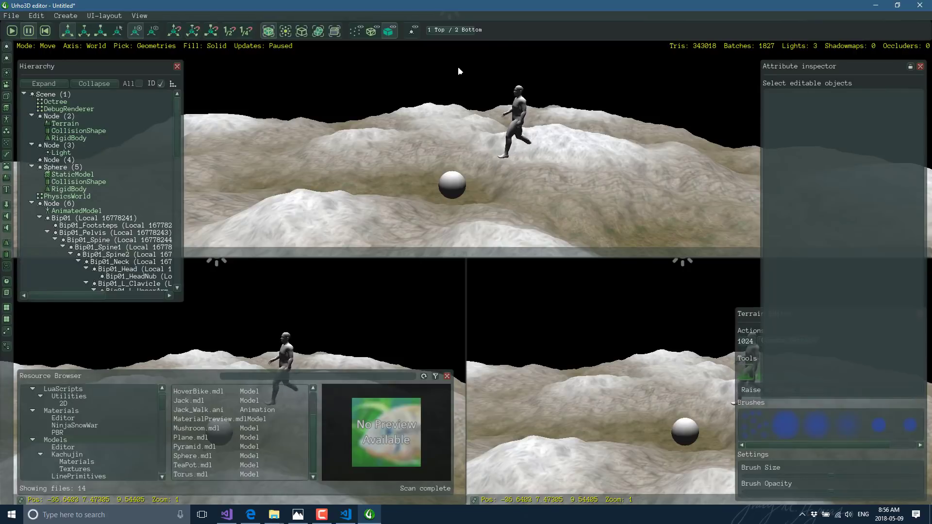
{"action": "scroll", "coordinate": [251, 439], "scroll_direction": "up", "scroll_amount": 3}
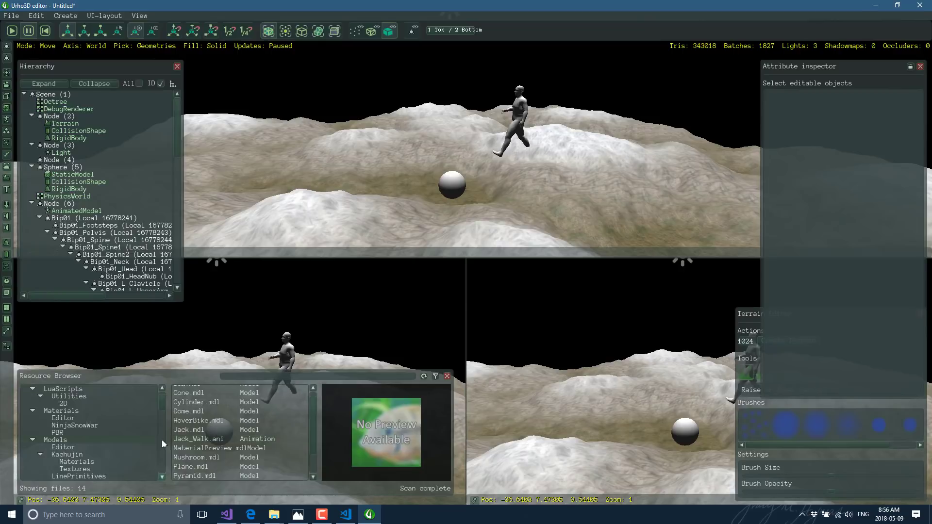
{"action": "scroll", "coordinate": [111, 437], "scroll_direction": "up", "scroll_amount": 2}
{"action": "scroll", "coordinate": [109, 432], "scroll_direction": "down", "scroll_amount": 2}
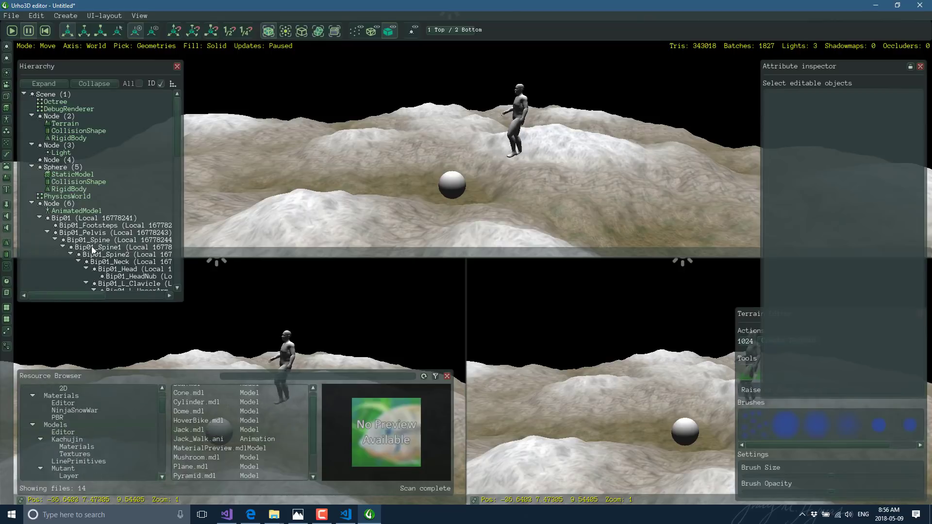
{"action": "scroll", "coordinate": [103, 208], "scroll_direction": "down", "scroll_amount": 5}
{"action": "scroll", "coordinate": [103, 208], "scroll_direction": "down", "scroll_amount": 2}
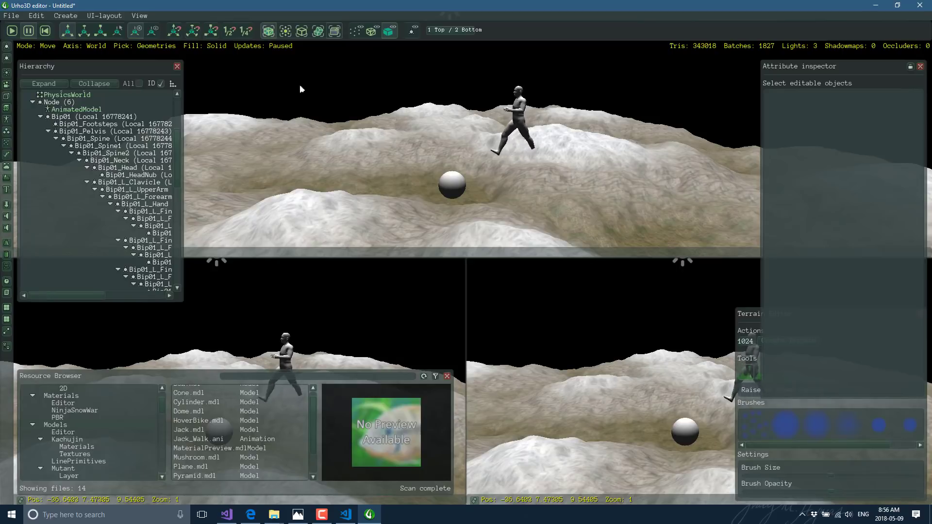
Bring the bin folder forward and try editing Editor.bat, cancelling the security warning
{"action": "mouse_move", "coordinate": [273, 514]}
{"action": "left_click", "coordinate": [213, 477]}
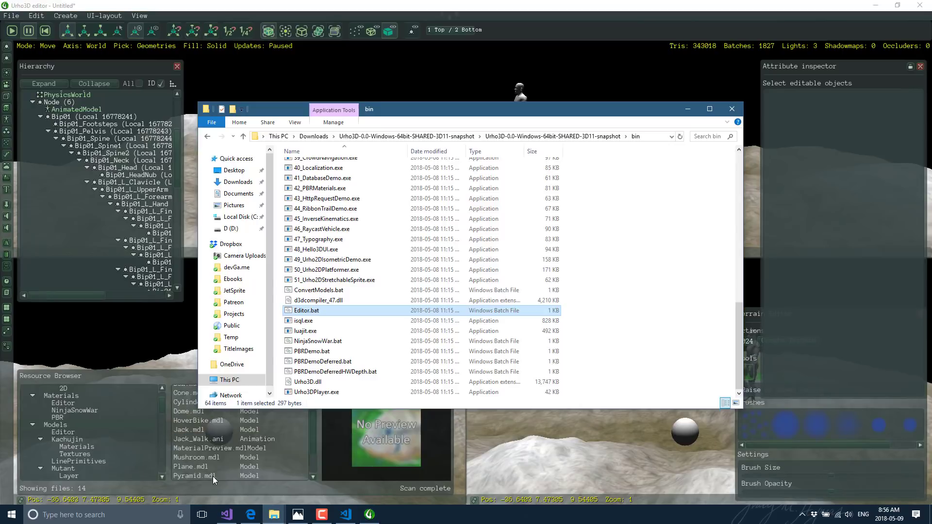
{"action": "right_click", "coordinate": [306, 314]}
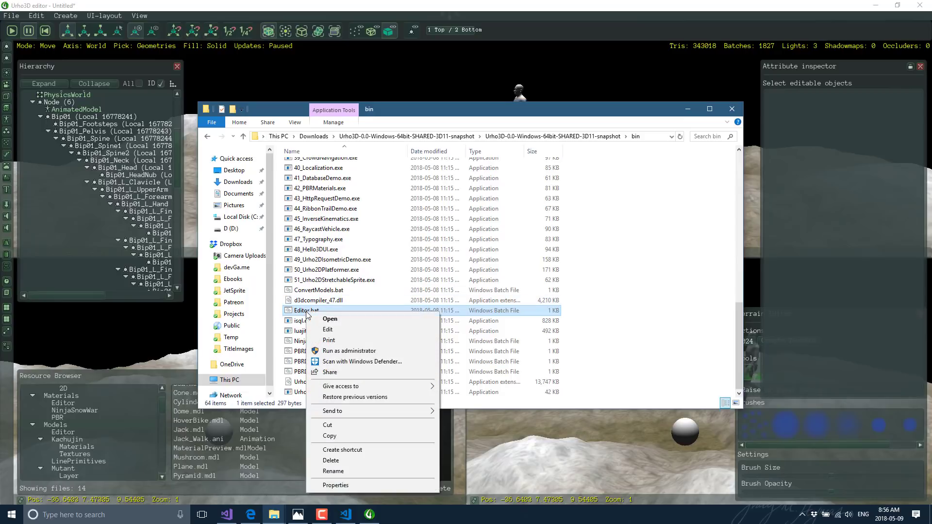
{"action": "left_click", "coordinate": [334, 328]}
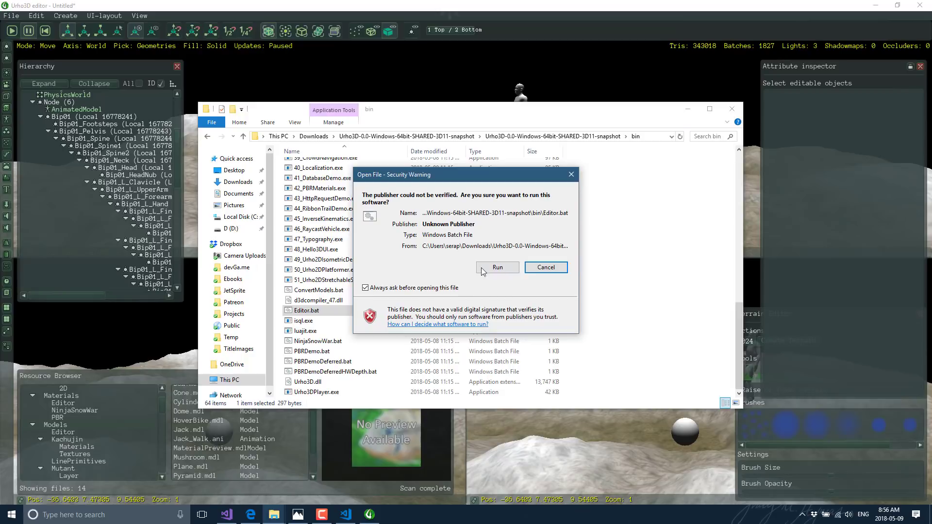
{"action": "left_click", "coordinate": [551, 269]}
Retry opening Editor.bat, cancel the warning again, and close its context menu unopened
{"action": "right_click", "coordinate": [317, 311]}
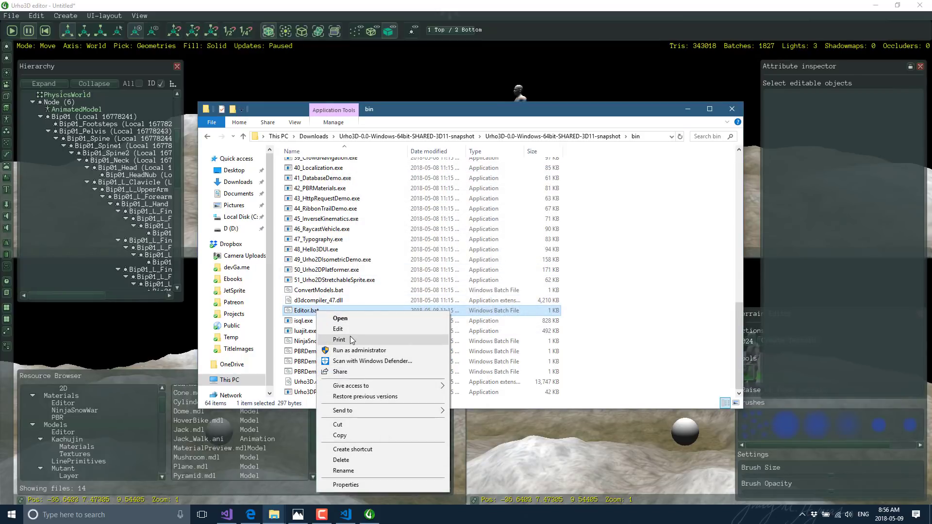
{"action": "left_click", "coordinate": [343, 323]}
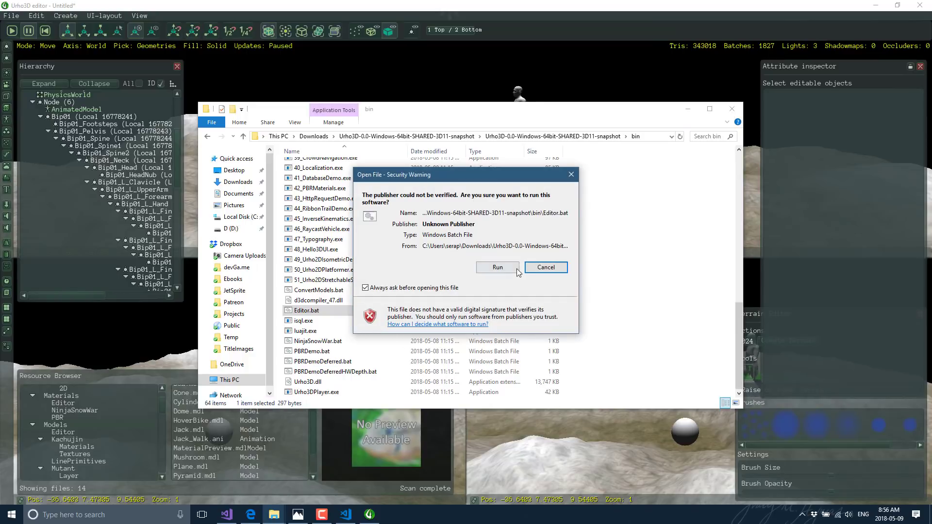
{"action": "left_click", "coordinate": [538, 269]}
{"action": "right_click", "coordinate": [310, 313]}
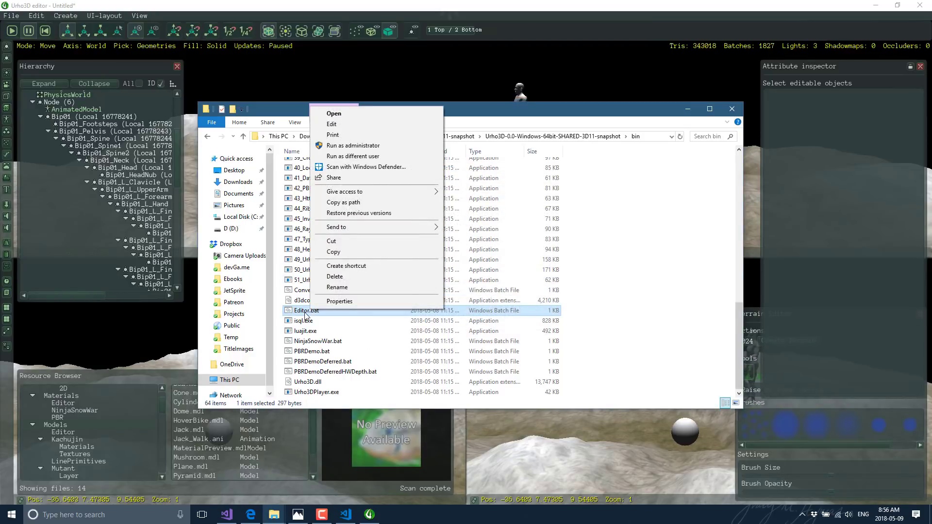
{"action": "right_click", "coordinate": [305, 315]}
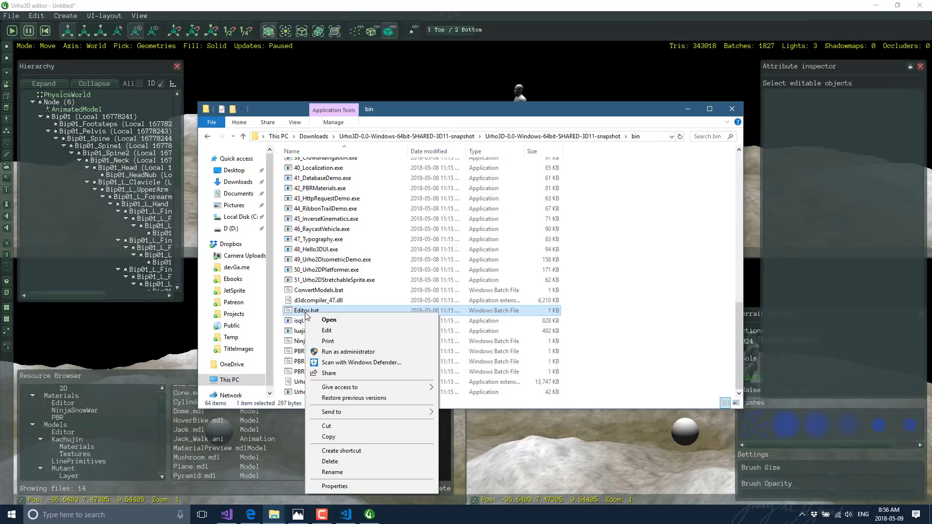
{"action": "right_click", "coordinate": [305, 315], "text": "shift"}
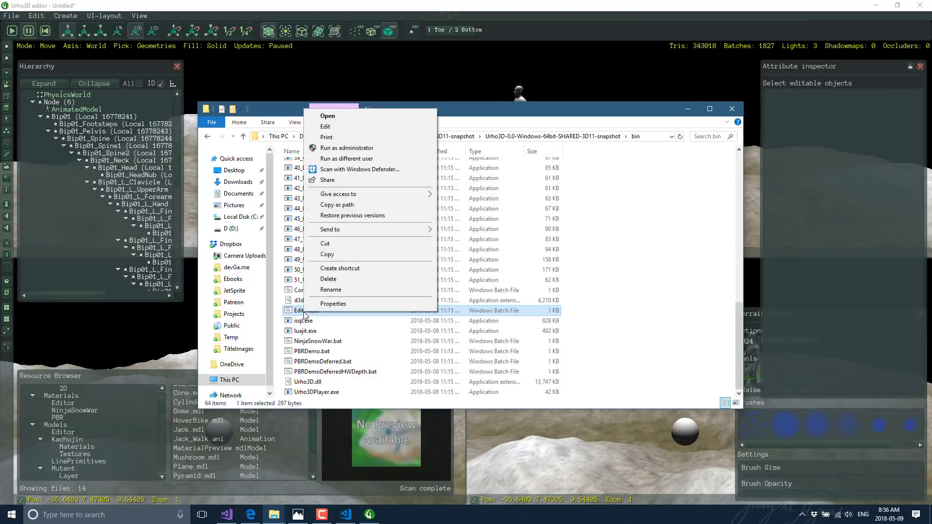
{"action": "key", "text": "Escape"}
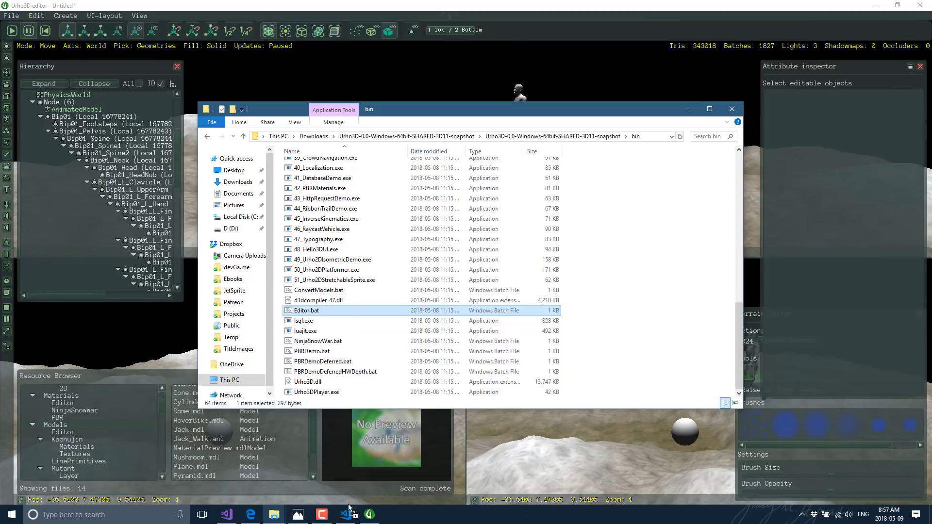
{"action": "left_click_drag", "start_coordinate": [352, 512], "coordinate": [417, 292]}
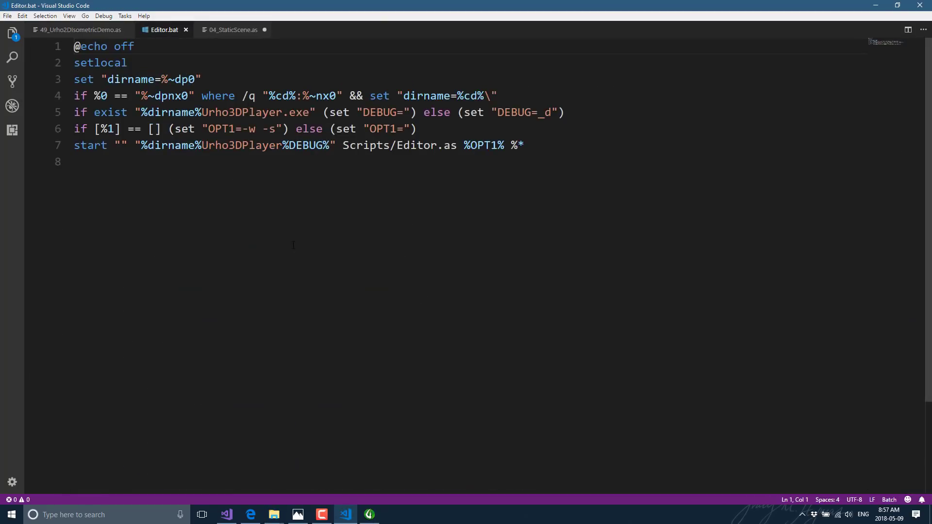
{"action": "scroll", "coordinate": [308, 232], "scroll_direction": "up", "scroll_amount": 1, "text": "ctrl"}
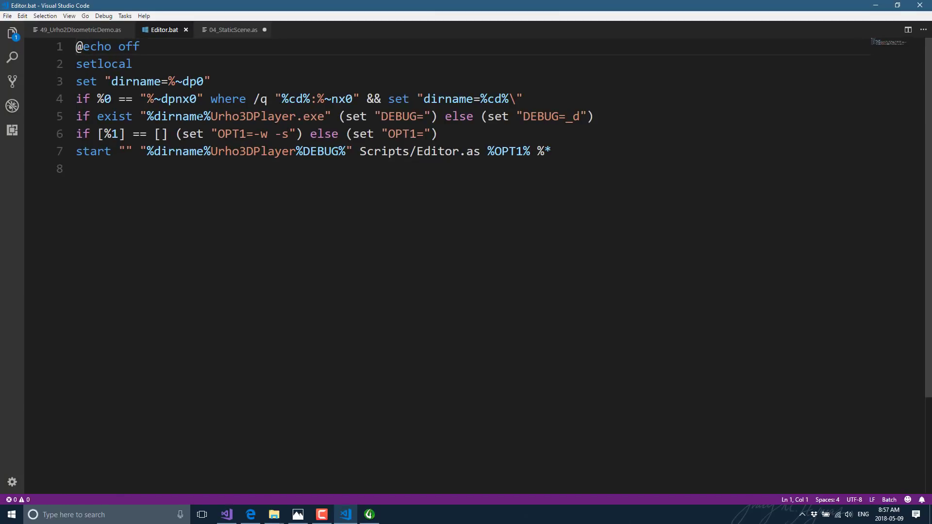
{"action": "left_click_drag", "start_coordinate": [212, 116], "coordinate": [310, 116]}
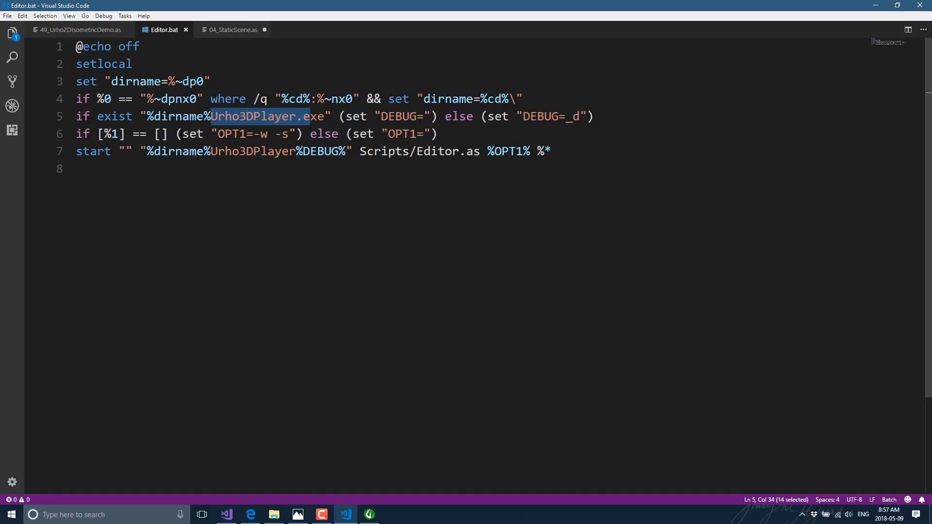
{"action": "double_click", "coordinate": [438, 151]}
{"action": "left_click_drag", "start_coordinate": [480, 151], "coordinate": [381, 152]}
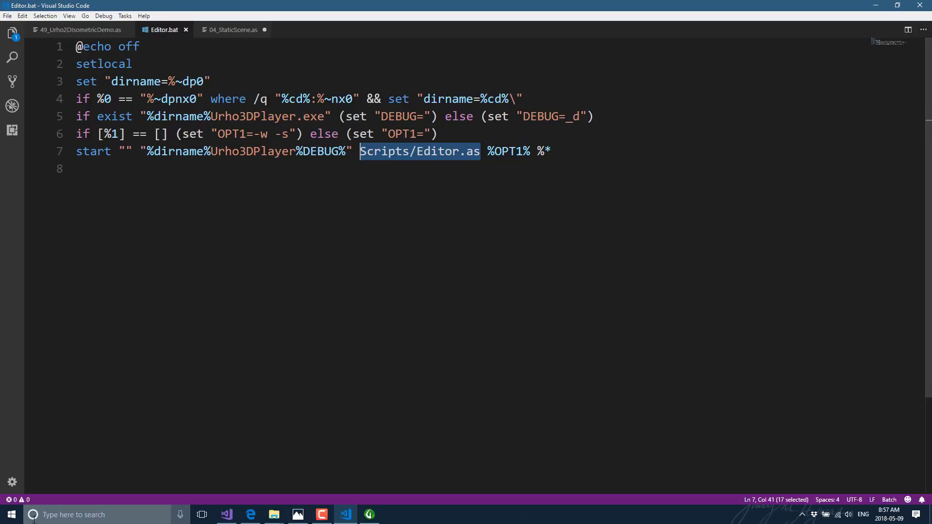
Switch to the bin Explorer window and browse from share into Resources\Data\Scripts
{"action": "left_click", "coordinate": [275, 516]}
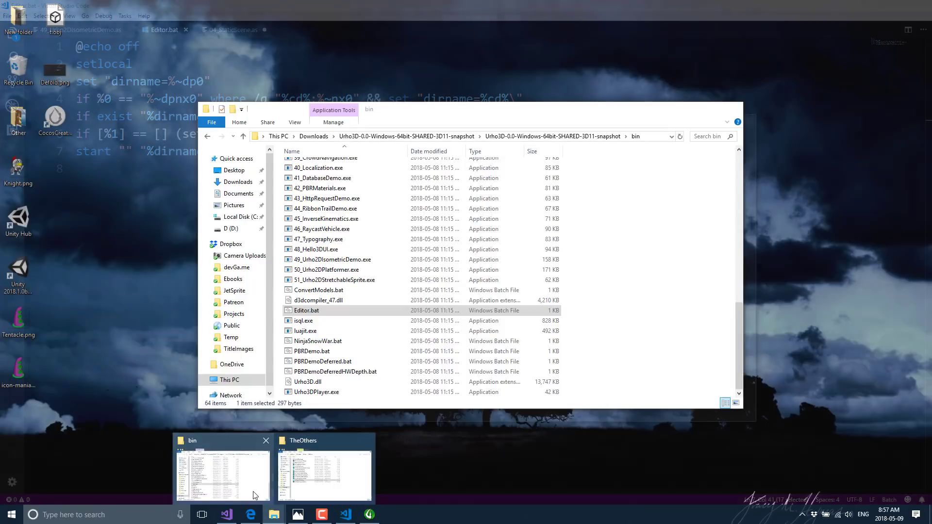
{"action": "left_click", "coordinate": [219, 473]}
{"action": "key", "text": "alt+Left"}
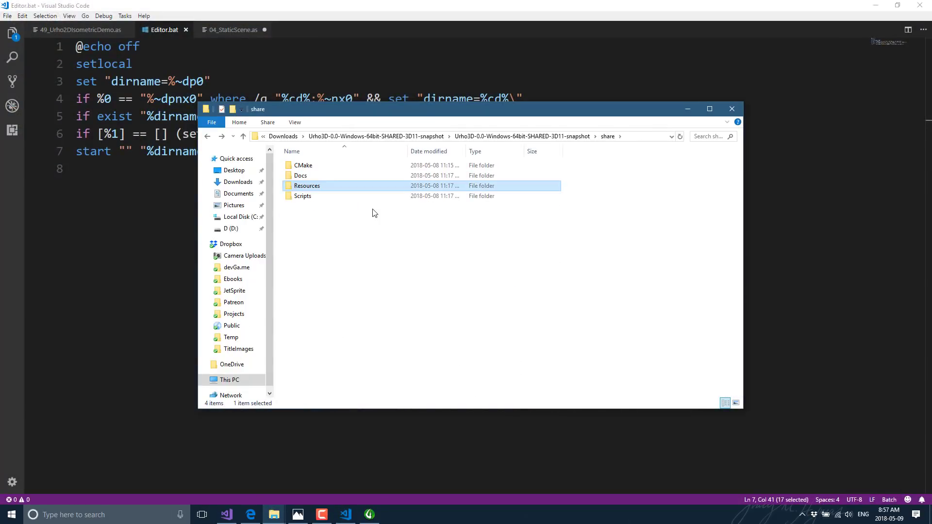
{"action": "double_click", "coordinate": [309, 187]}
{"action": "double_click", "coordinate": [310, 186]}
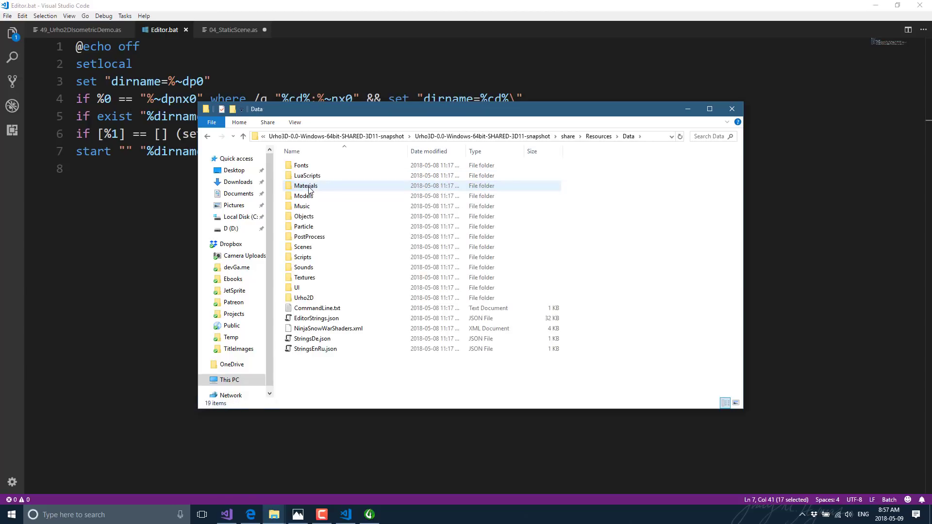
{"action": "double_click", "coordinate": [308, 258]}
Open 01_HelloWorld.as in a split editor beside Editor.bat, scroll through it and highlight Start
{"action": "left_click_drag", "start_coordinate": [316, 199], "coordinate": [104, 224]}
{"action": "scroll", "coordinate": [247, 259], "scroll_direction": "down", "scroll_amount": 10}
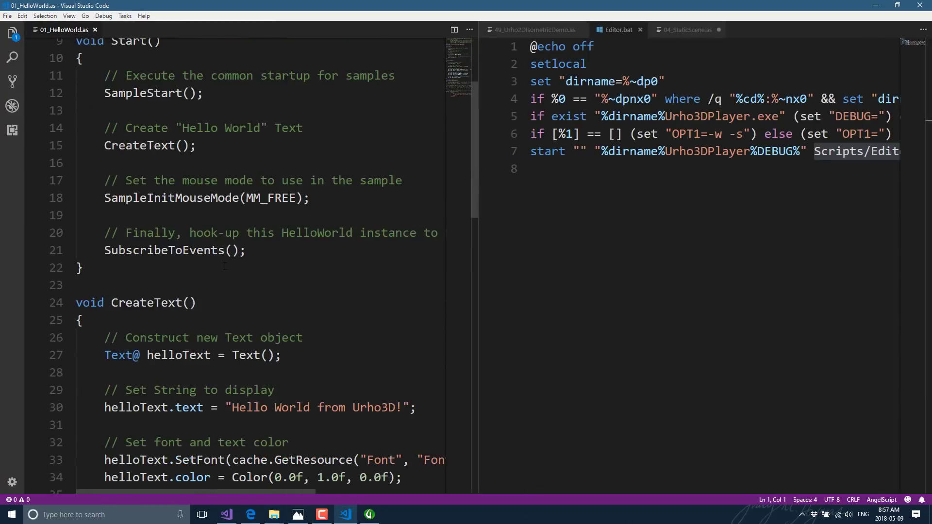
{"action": "scroll", "coordinate": [226, 260], "scroll_direction": "down", "scroll_amount": 5}
{"action": "scroll", "coordinate": [227, 260], "scroll_direction": "up", "scroll_amount": 7}
{"action": "scroll", "coordinate": [227, 260], "scroll_direction": "up", "scroll_amount": 9}
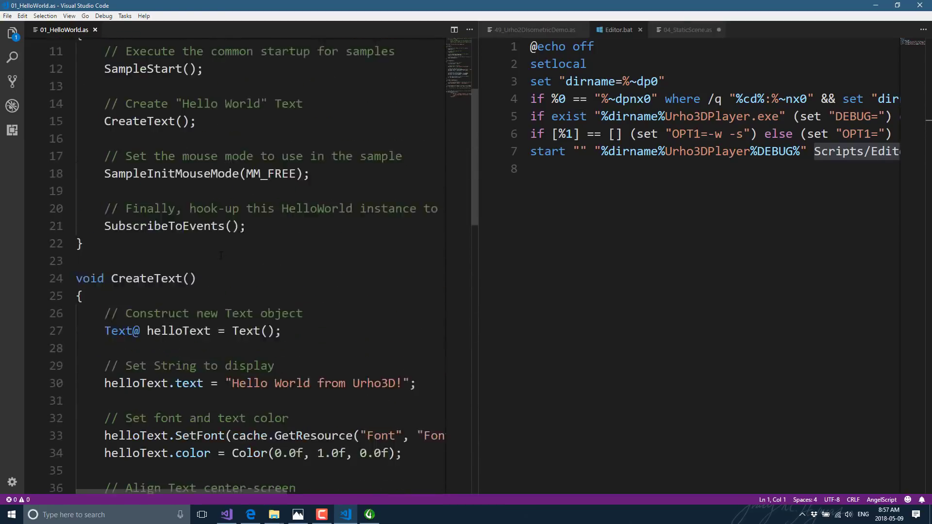
{"action": "double_click", "coordinate": [126, 186]}
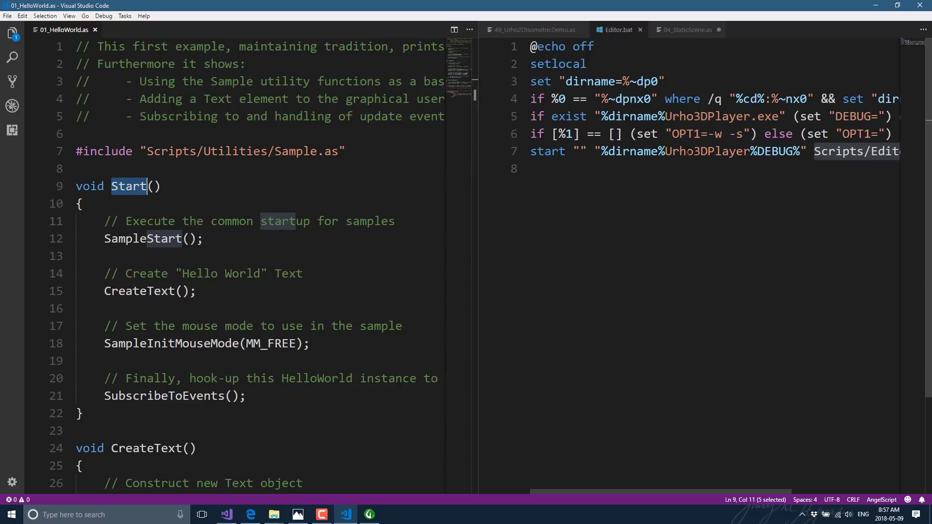
{"action": "scroll", "coordinate": [277, 359], "scroll_direction": "down", "scroll_amount": 6}
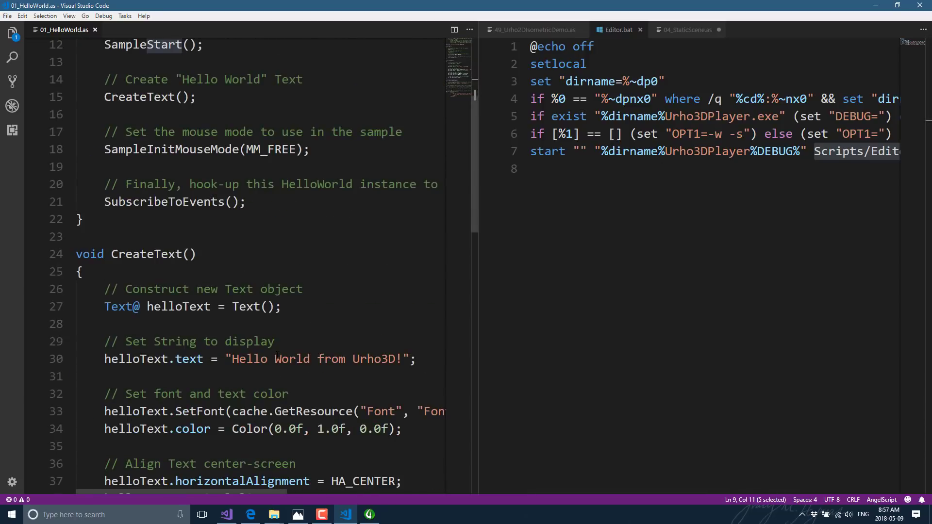
{"action": "scroll", "coordinate": [277, 357], "scroll_direction": "down", "scroll_amount": 5}
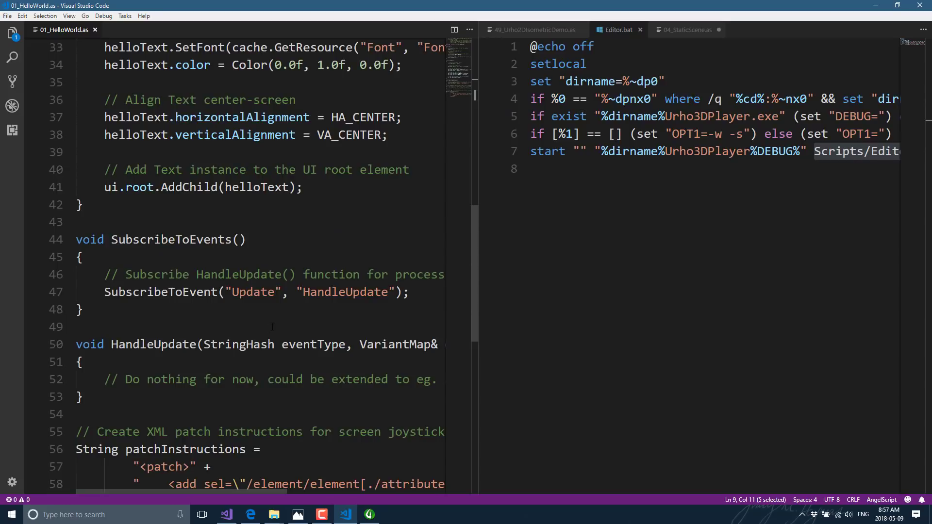
Switch to Edge's 'GitHub - xamarin/urho' tab and scroll through its file list and UrhoSharp README
{"action": "left_click", "coordinate": [250, 517]}
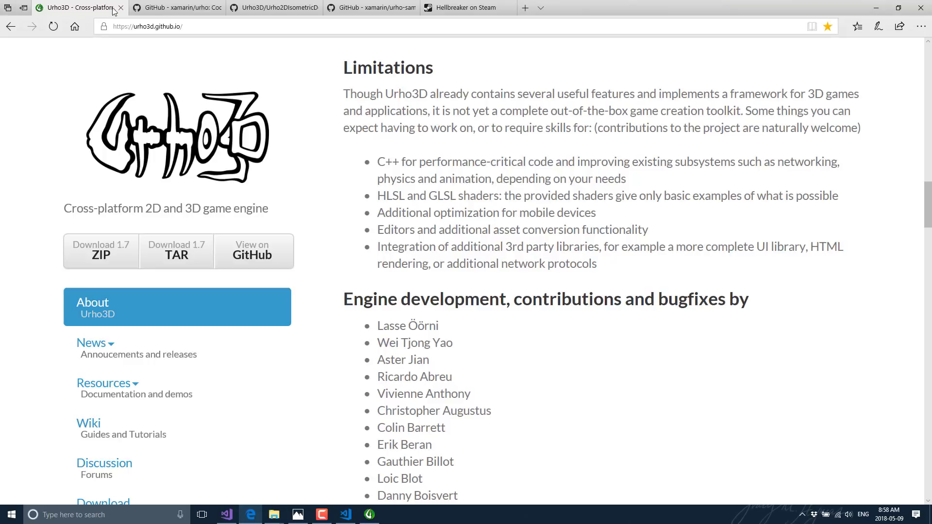
{"action": "left_click", "coordinate": [170, 8]}
{"action": "scroll", "coordinate": [374, 364], "scroll_direction": "up", "scroll_amount": 20}
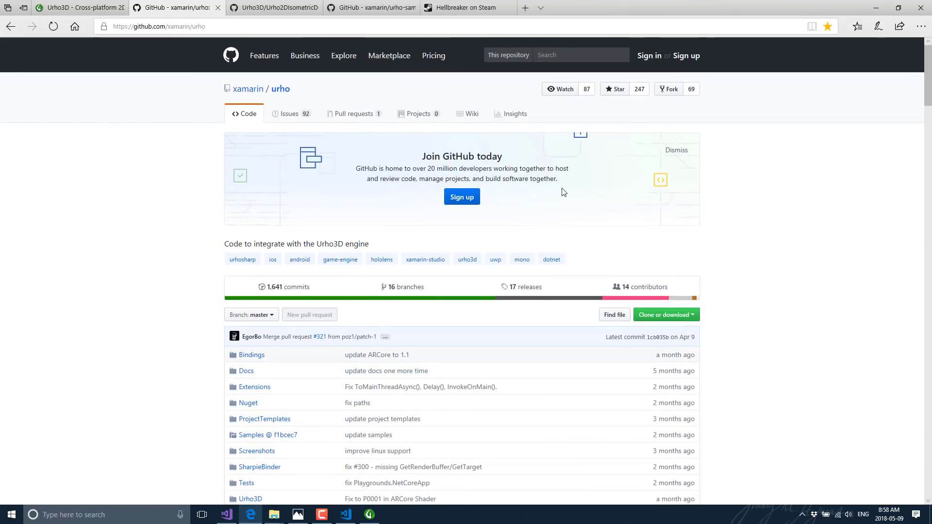
{"action": "scroll", "coordinate": [563, 192], "scroll_direction": "down", "scroll_amount": 20}
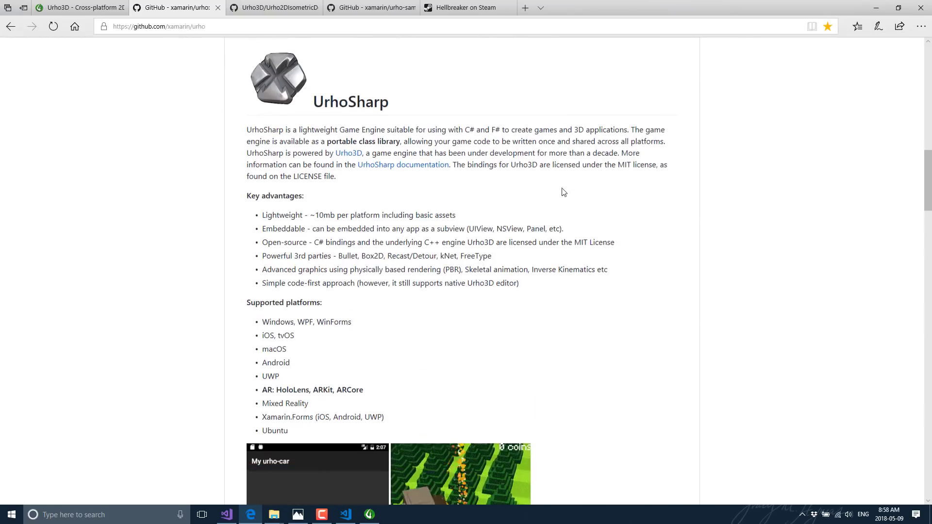
{"action": "scroll", "coordinate": [563, 192], "scroll_direction": "down", "scroll_amount": 20}
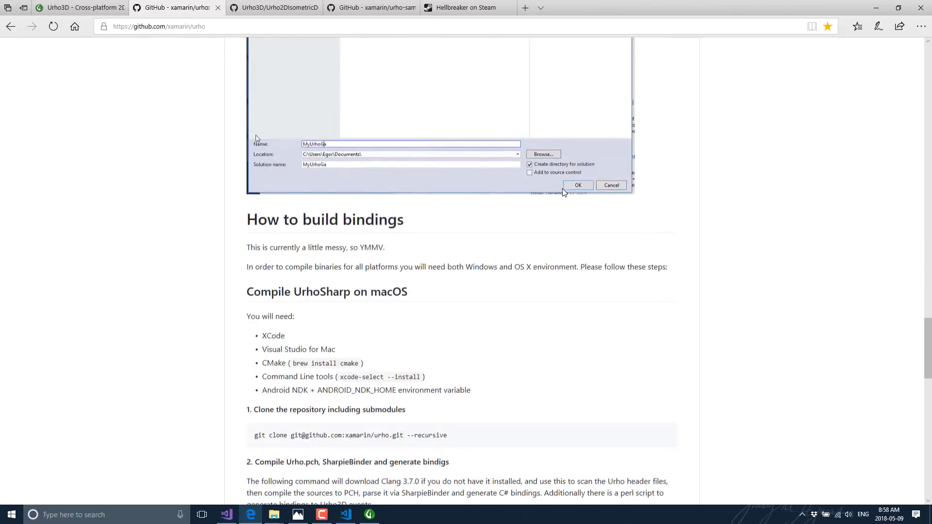
{"action": "scroll", "coordinate": [564, 193], "scroll_direction": "down", "scroll_amount": 12}
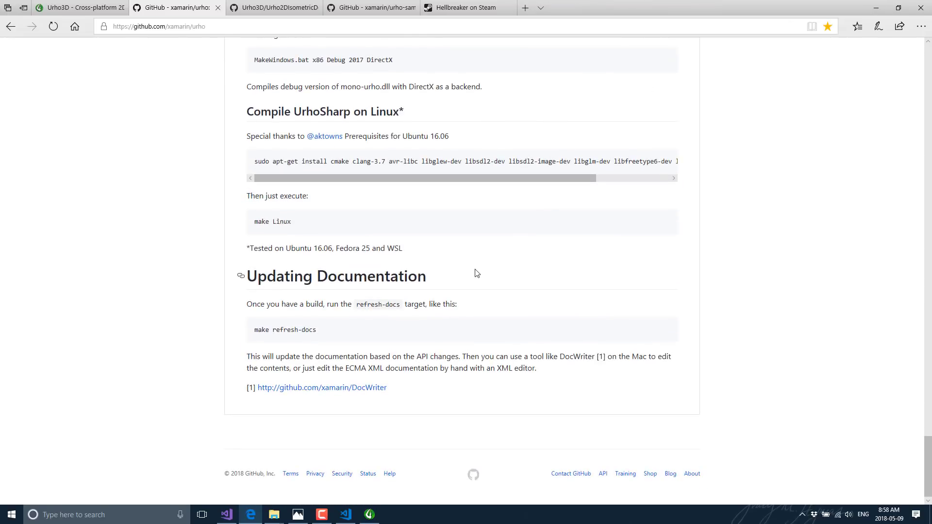
{"action": "scroll", "coordinate": [478, 264], "scroll_direction": "up", "scroll_amount": 8}
{"action": "scroll", "coordinate": [482, 261], "scroll_direction": "up", "scroll_amount": 20}
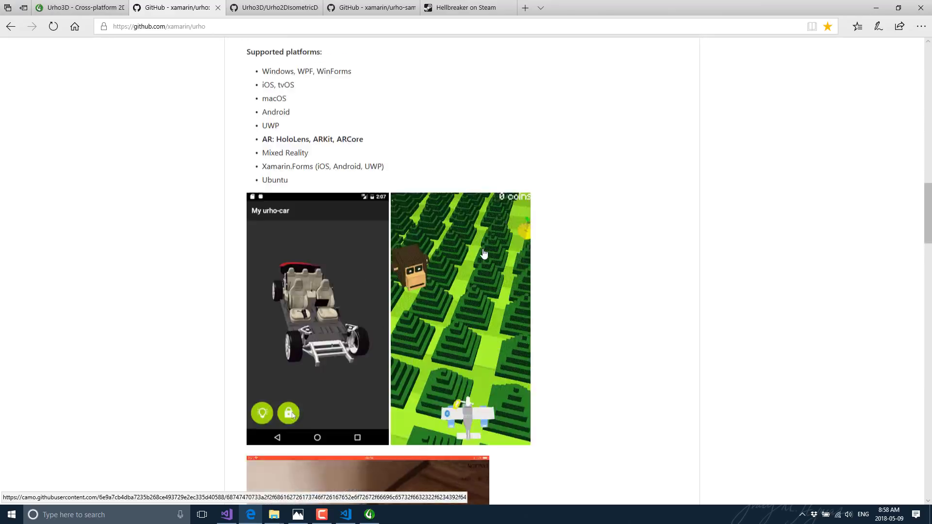
{"action": "scroll", "coordinate": [484, 252], "scroll_direction": "up", "scroll_amount": 3}
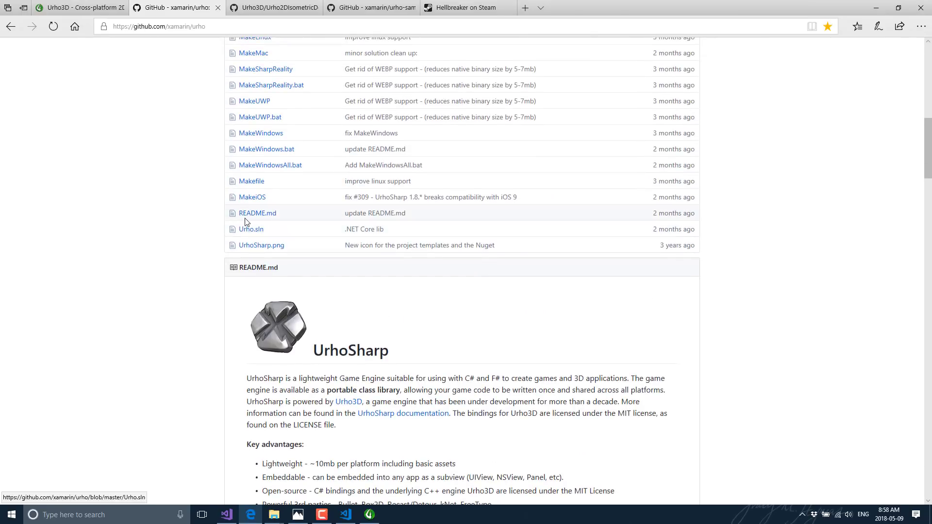
{"action": "scroll", "coordinate": [246, 221], "scroll_direction": "up", "scroll_amount": 3}
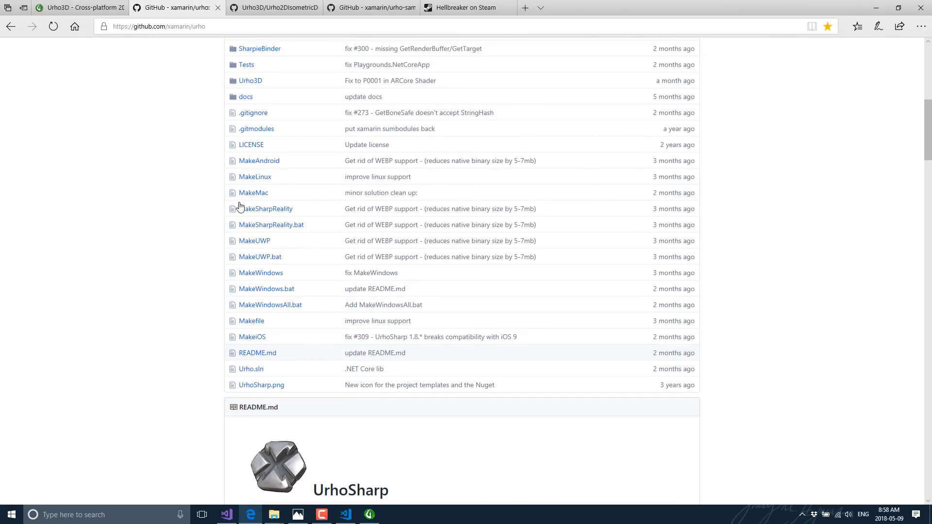
Read the xamarin/urho LICENSE file, then scroll the Urho3D homepage to the engine contributors list
{"action": "left_click", "coordinate": [250, 147]}
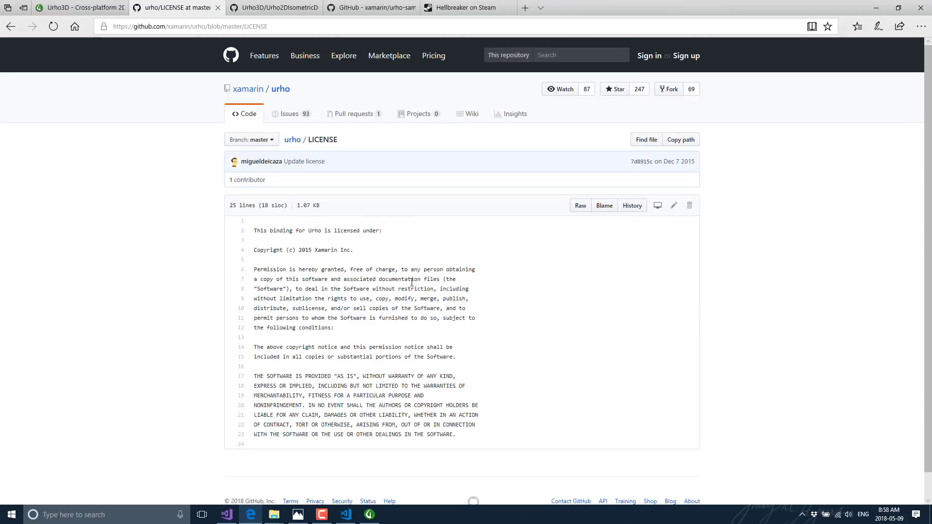
{"action": "scroll", "coordinate": [412, 282], "scroll_direction": "down", "scroll_amount": 1}
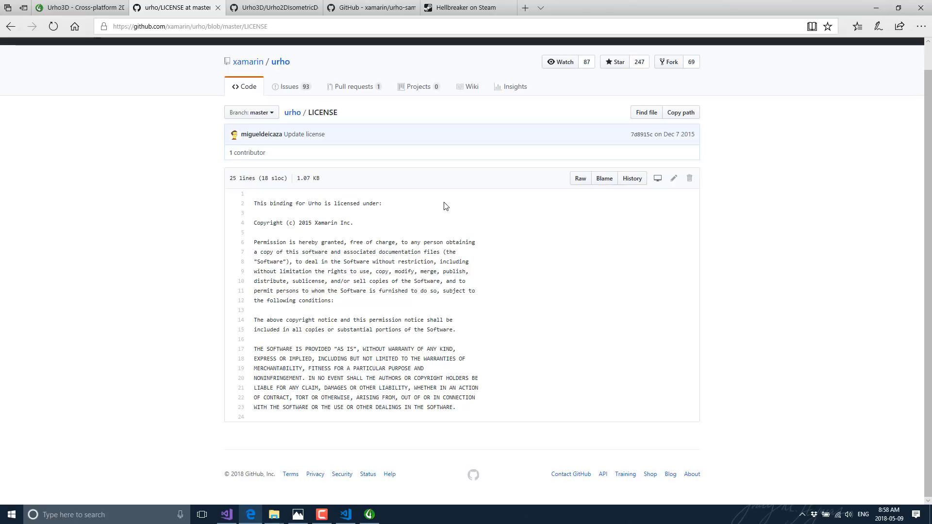
{"action": "left_click", "coordinate": [65, 7]}
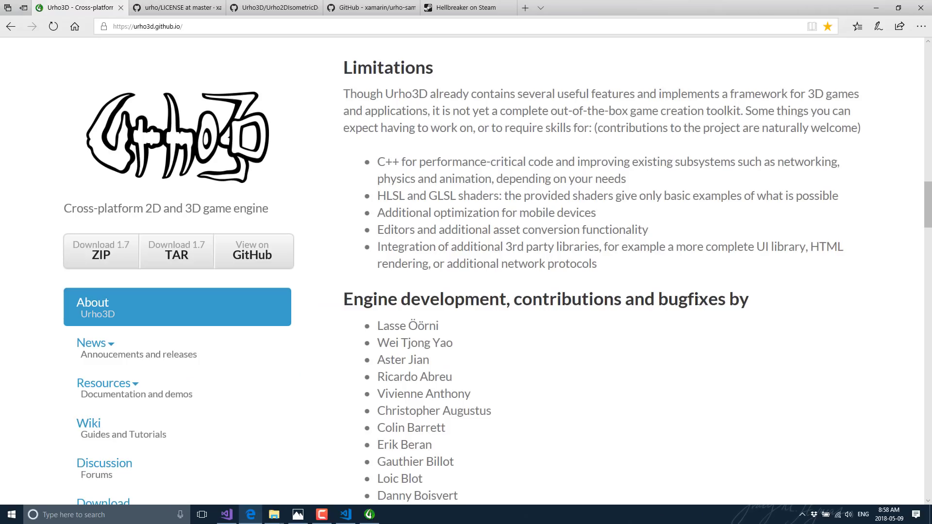
{"action": "scroll", "coordinate": [689, 302], "scroll_direction": "down", "scroll_amount": 3}
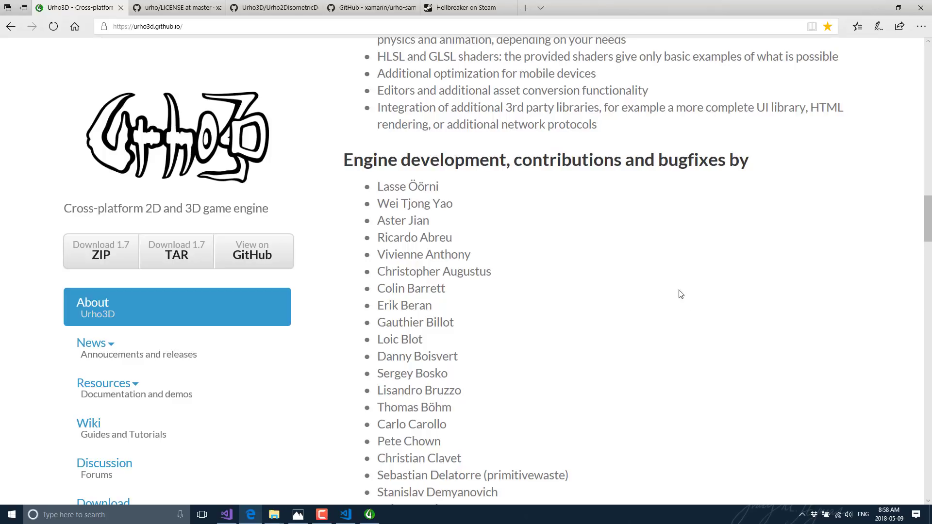
{"action": "left_click", "coordinate": [370, 514]}
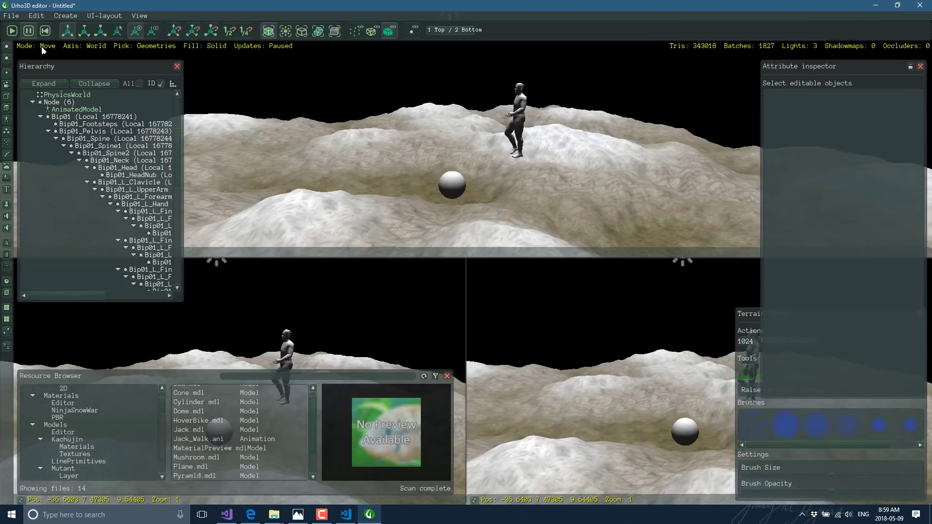
{"action": "left_click", "coordinate": [11, 16]}
{"action": "left_click", "coordinate": [30, 107]}
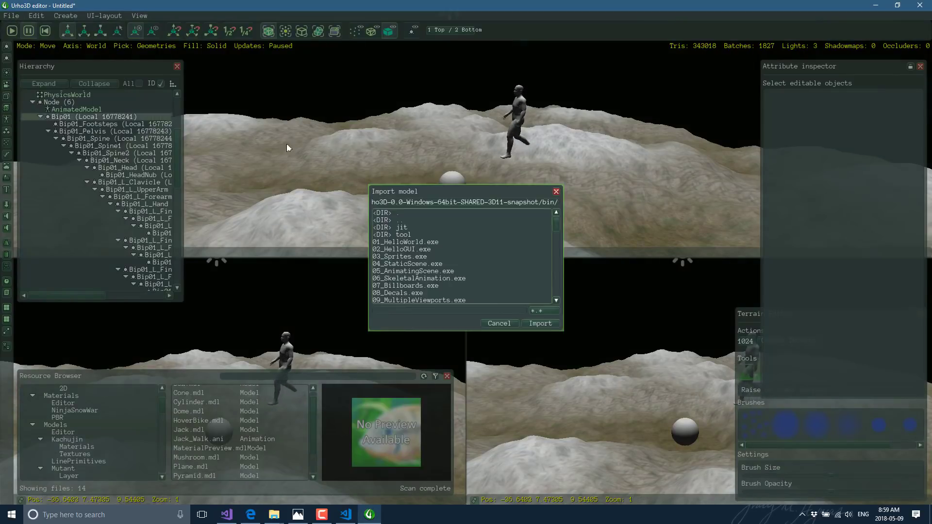
{"action": "left_click", "coordinate": [544, 310]}
{"action": "left_click", "coordinate": [501, 327]}
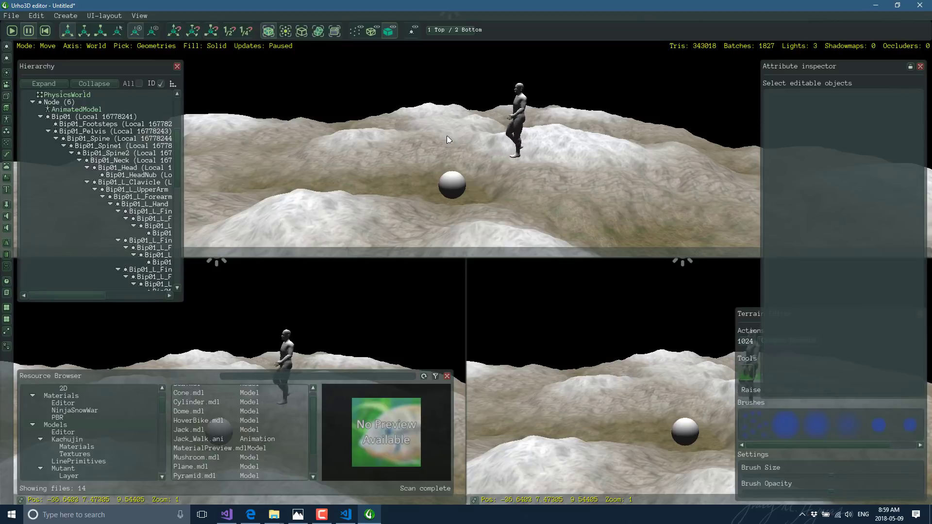
{"action": "mouse_move", "coordinate": [237, 513]}
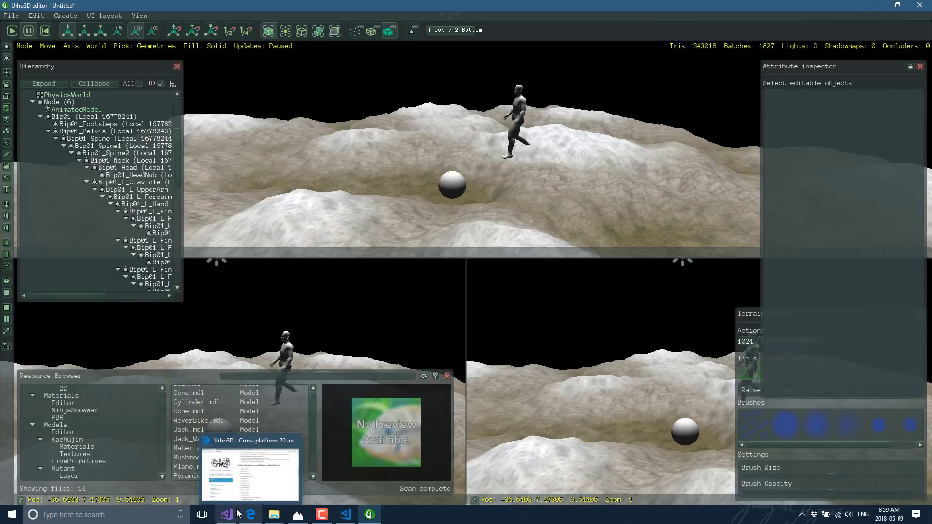